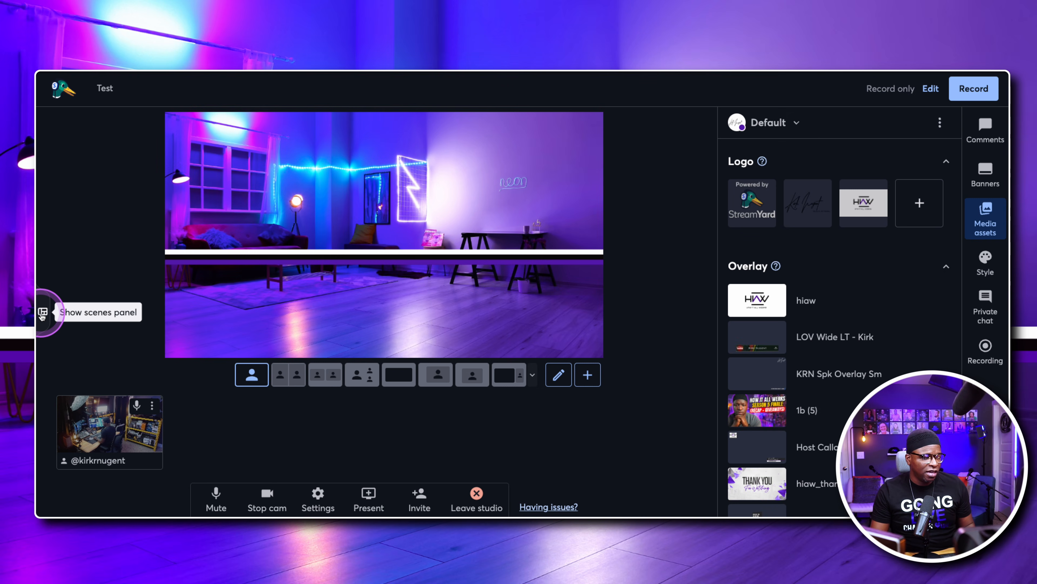
# - Open the scenes area of the studio and create a new scene of the Speaker view type
pyautogui.click(43, 312)
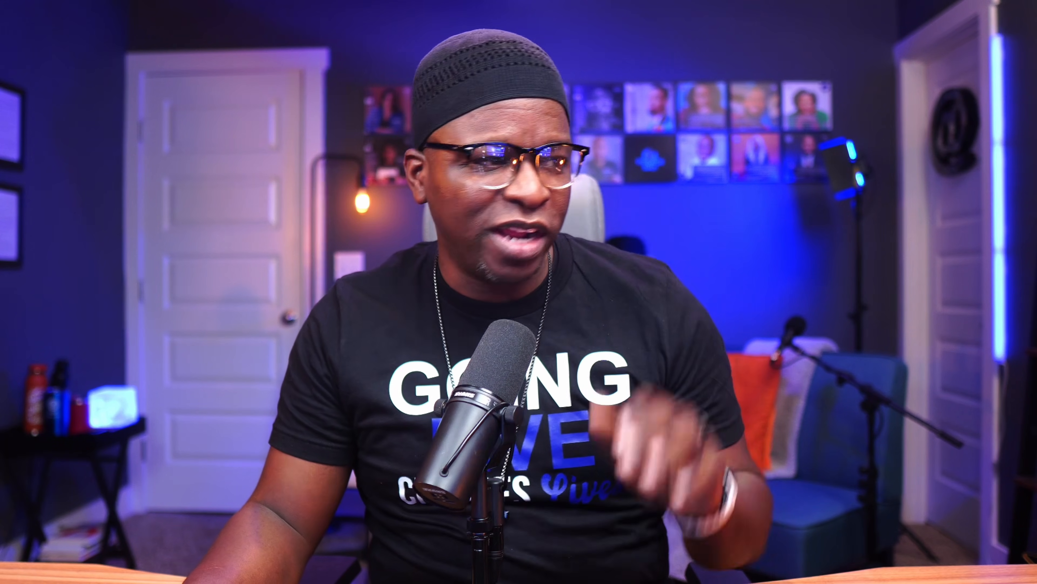
pyautogui.click(85, 163)
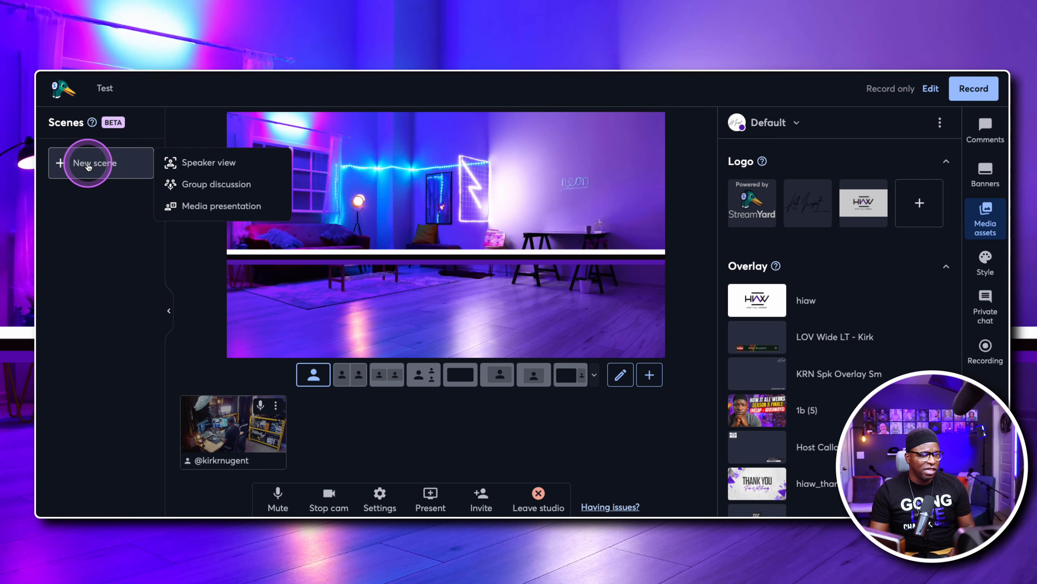
pyautogui.click(182, 169)
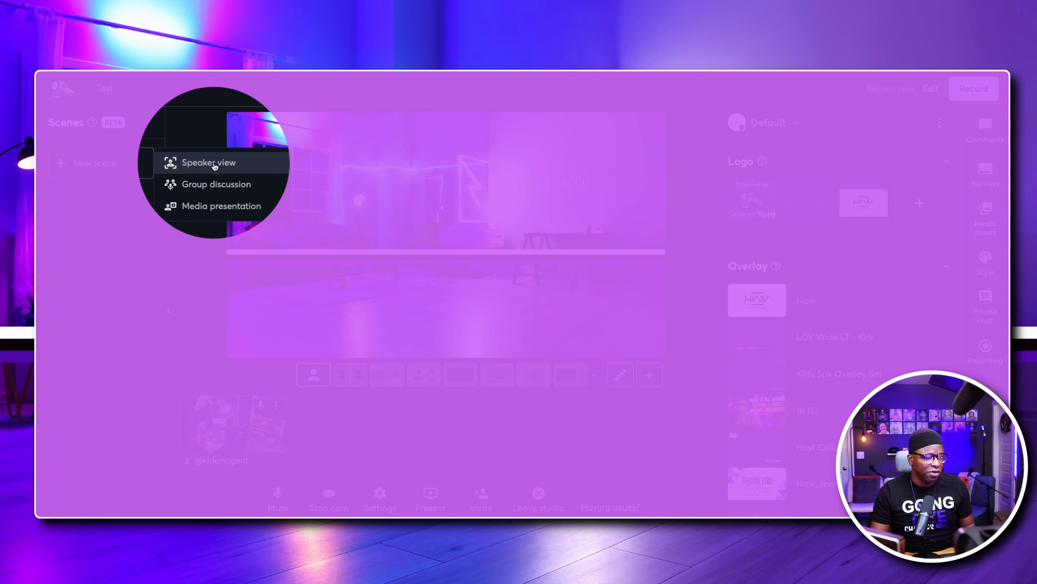
pyautogui.click(213, 164)
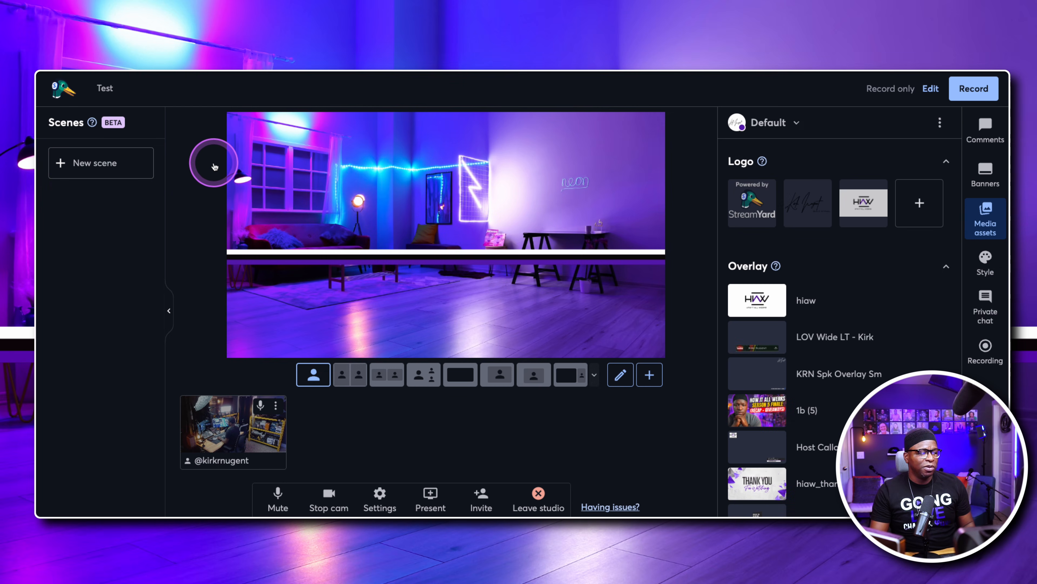
# - Show the Speaker view scene on stage and add the host's camera to it
pyautogui.moveTo(98, 234)
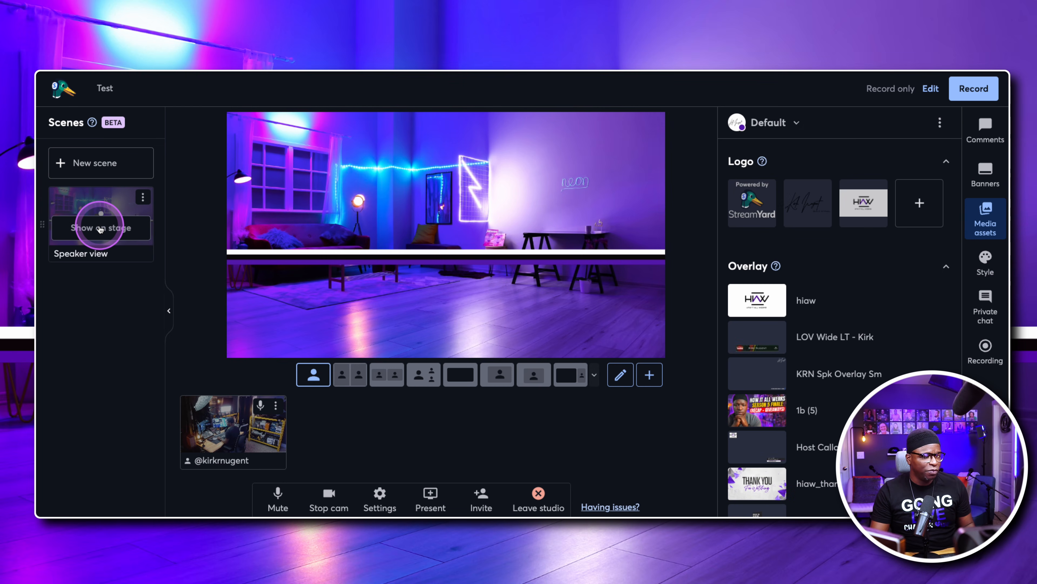
pyautogui.click(100, 228)
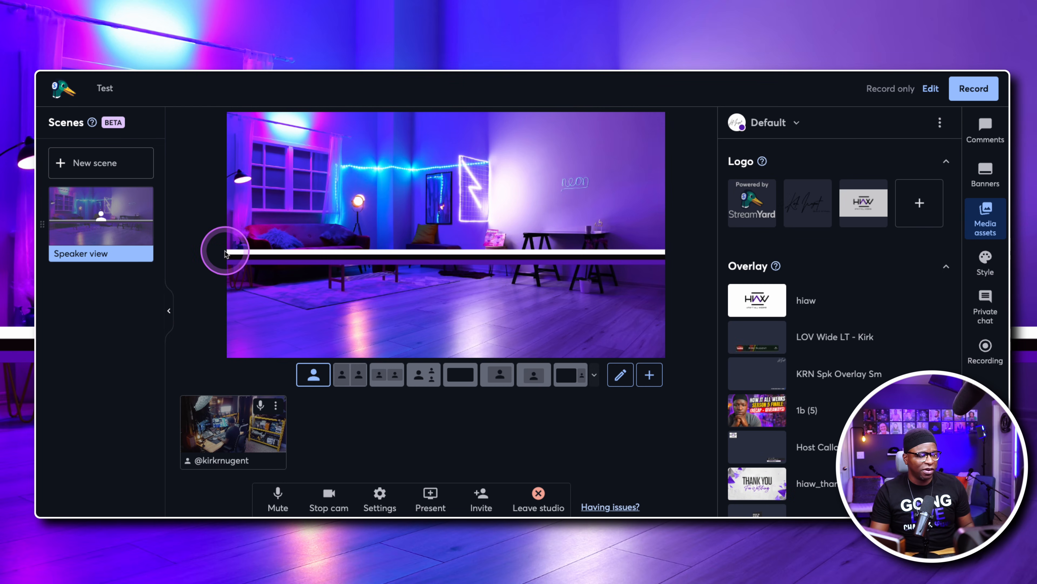
pyautogui.click(220, 443)
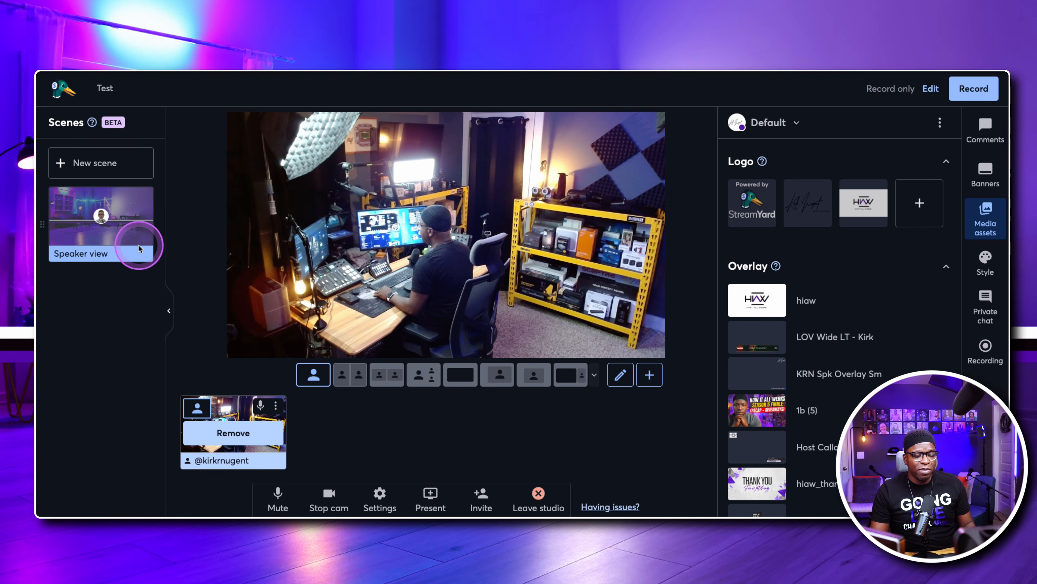
pyautogui.click(111, 236)
# - Create a second new scene of the Speaker view type
pyautogui.click(103, 163)
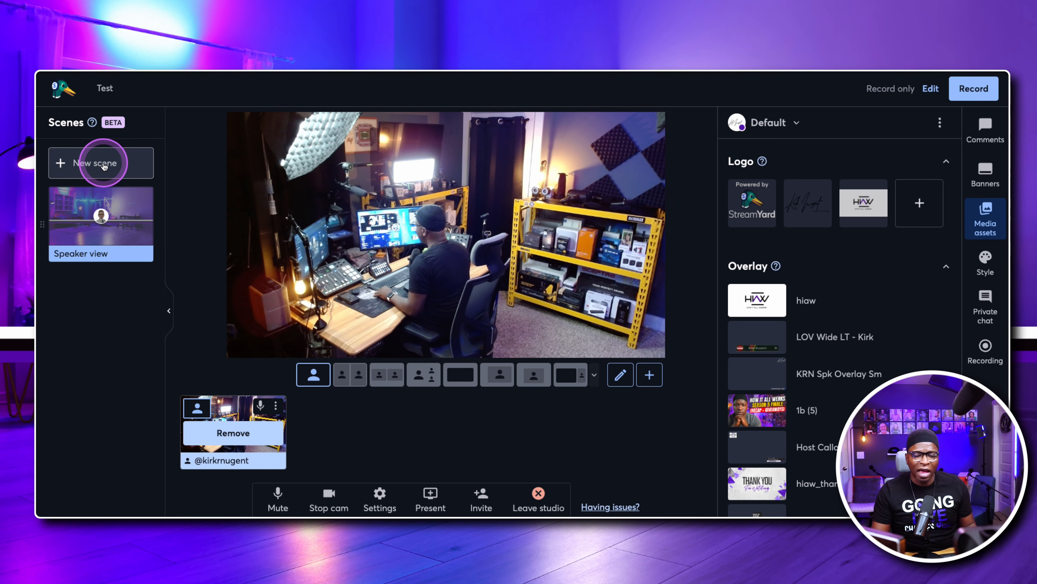
pyautogui.click(104, 164)
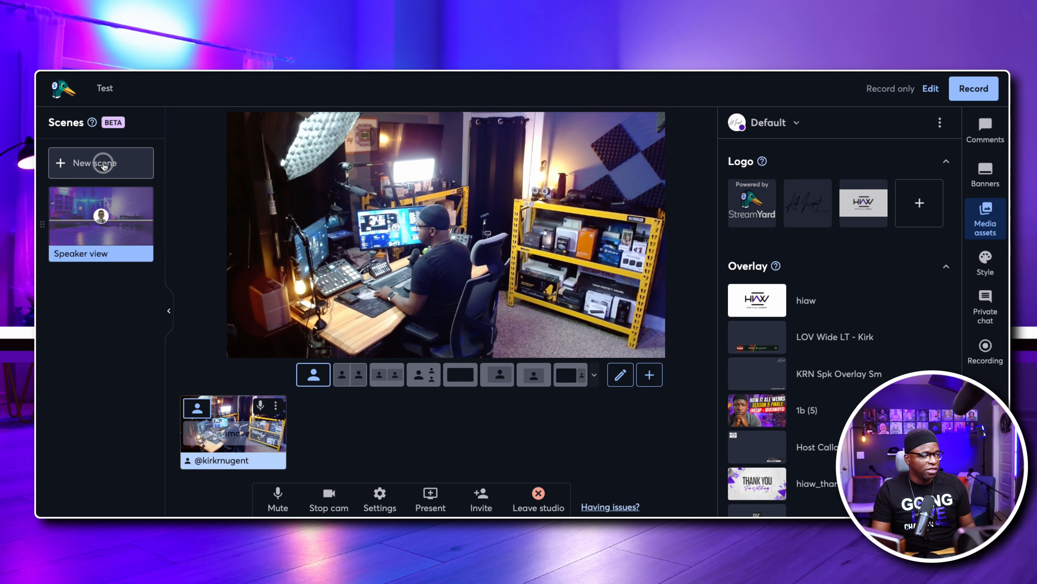
pyautogui.click(197, 162)
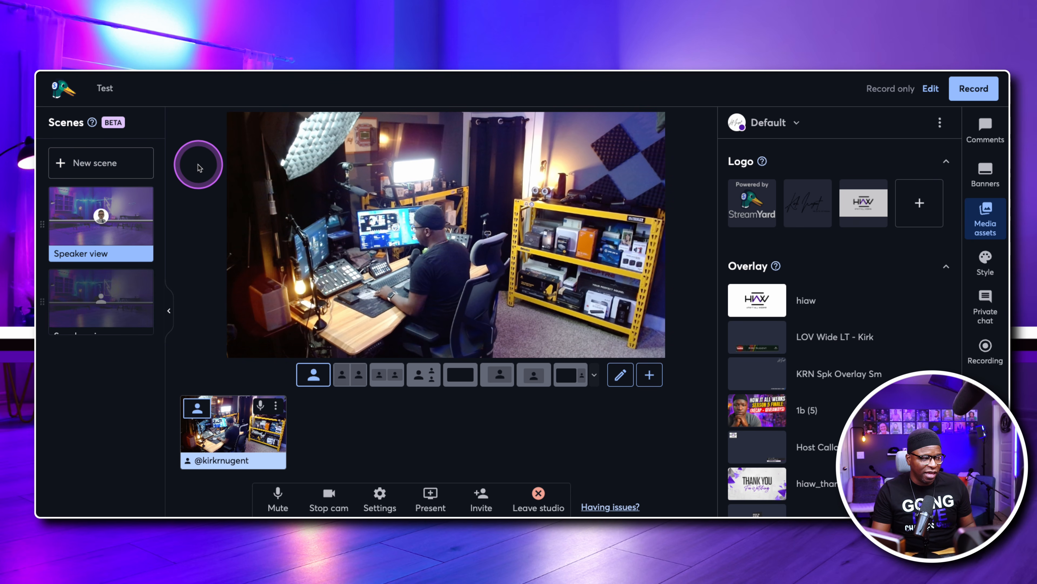
# - Rename the first Speaker view scene, the one with the host's camera, as Host Only
pyautogui.click(90, 306)
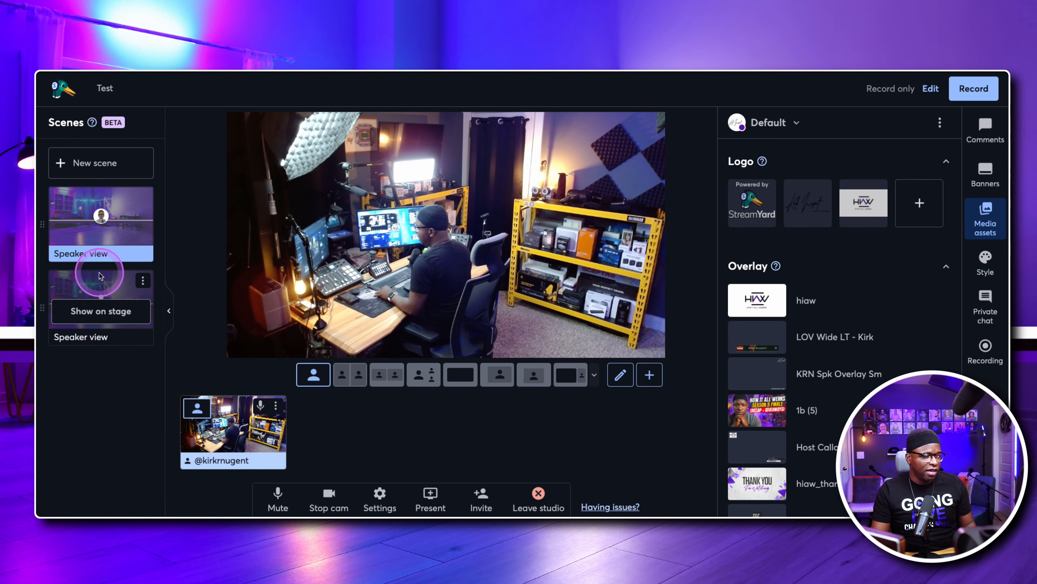
pyautogui.click(97, 253)
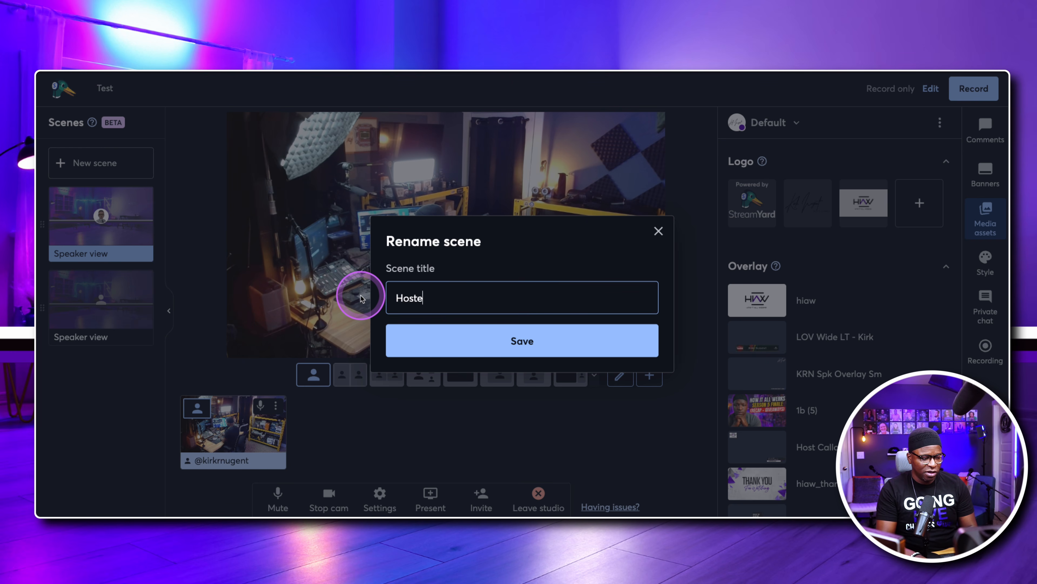
pyautogui.press('Return')
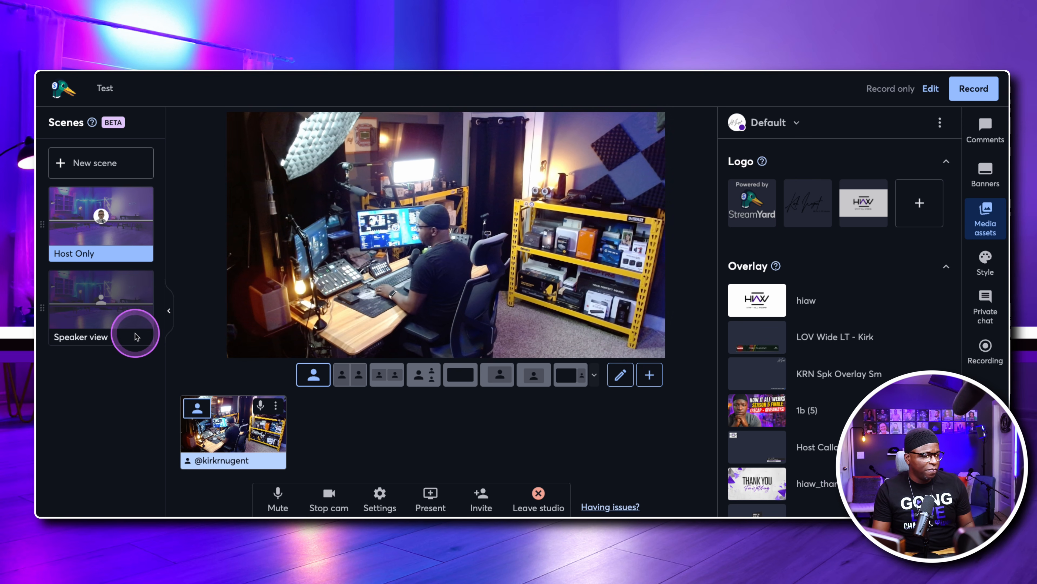
# - Rename the remaining Speaker view scene as Show Flyer
pyautogui.click(118, 331)
pyautogui.moveTo(470, 303); pyautogui.dragTo(352, 297)
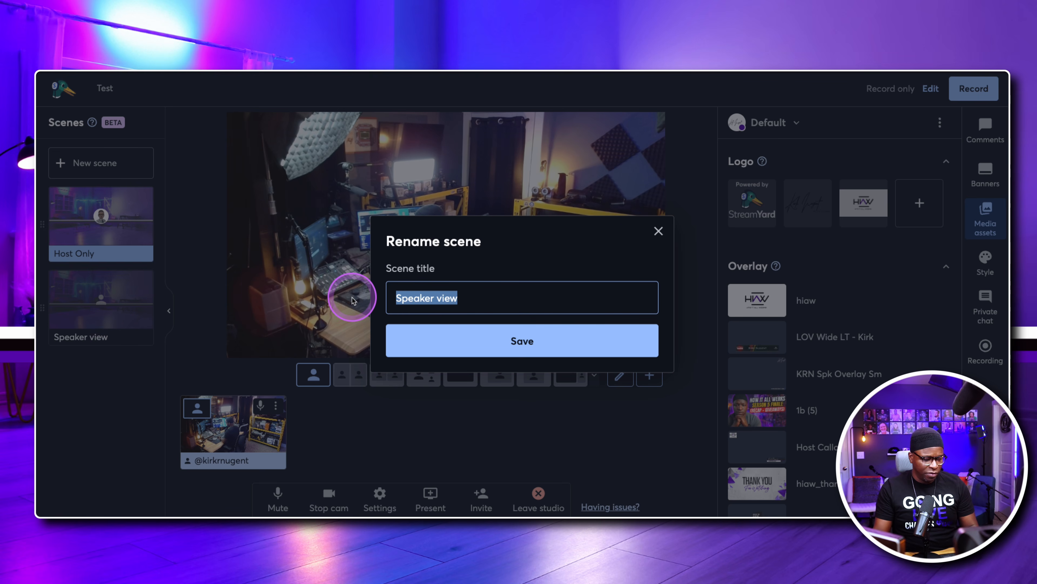
pyautogui.write('Show Flyer')
pyautogui.press('Return')
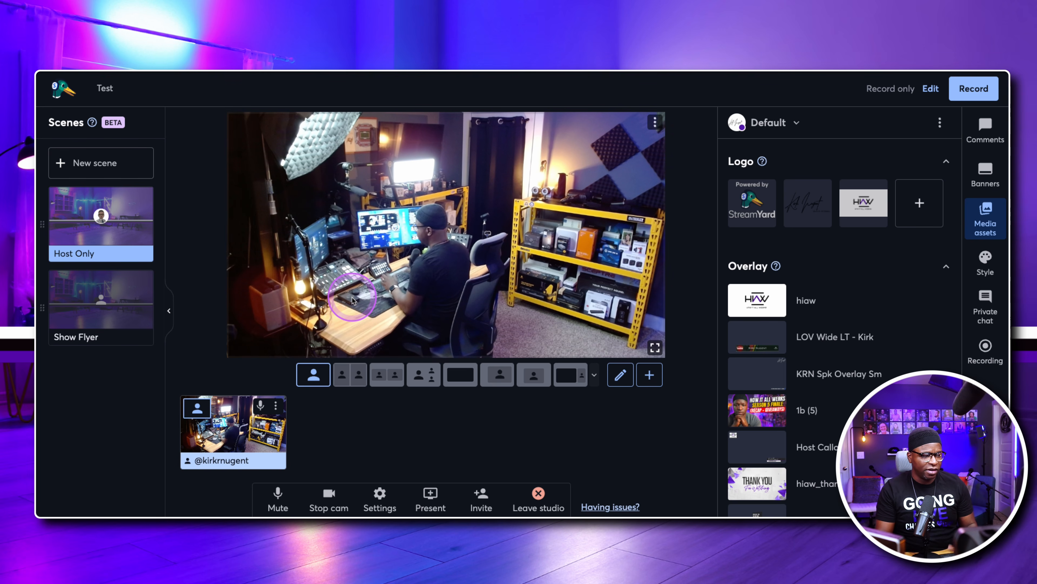
pyautogui.click(730, 303)
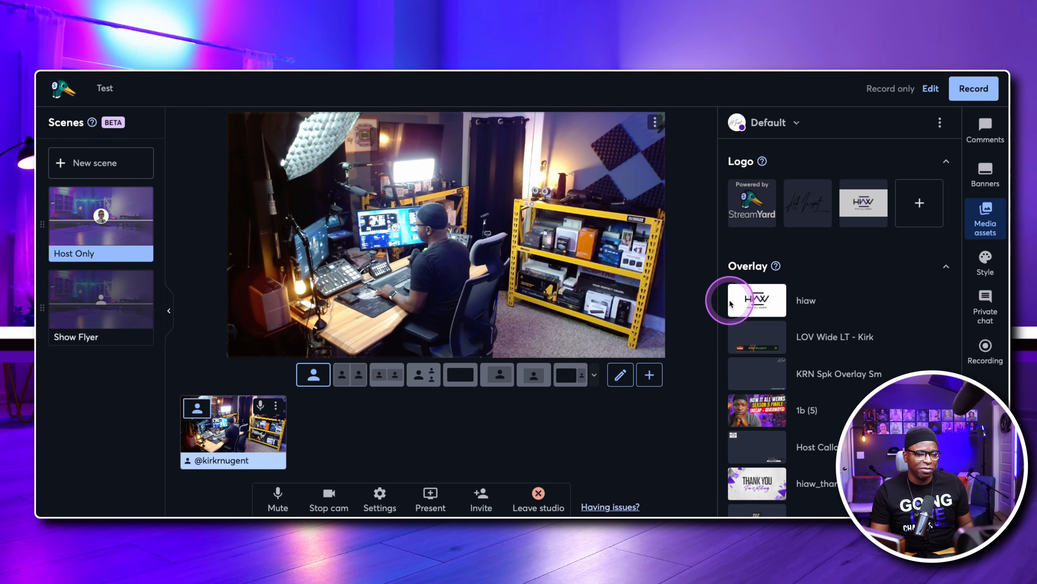
pyautogui.click(759, 302)
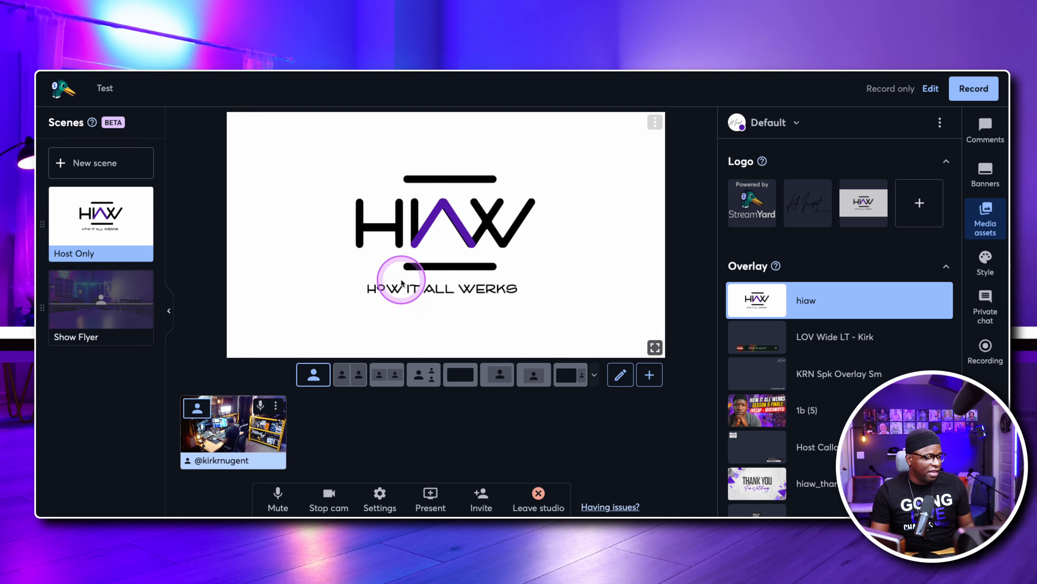
pyautogui.click(763, 300)
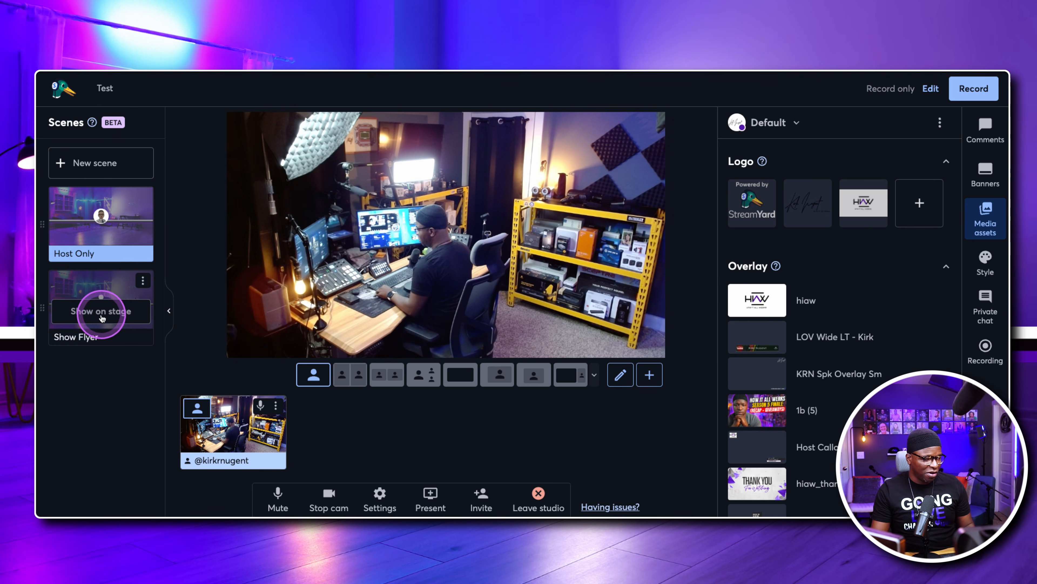
# - Set up the Show Flyer scene on stage with the hiaw overlay and without the host's camera
pyautogui.click(94, 318)
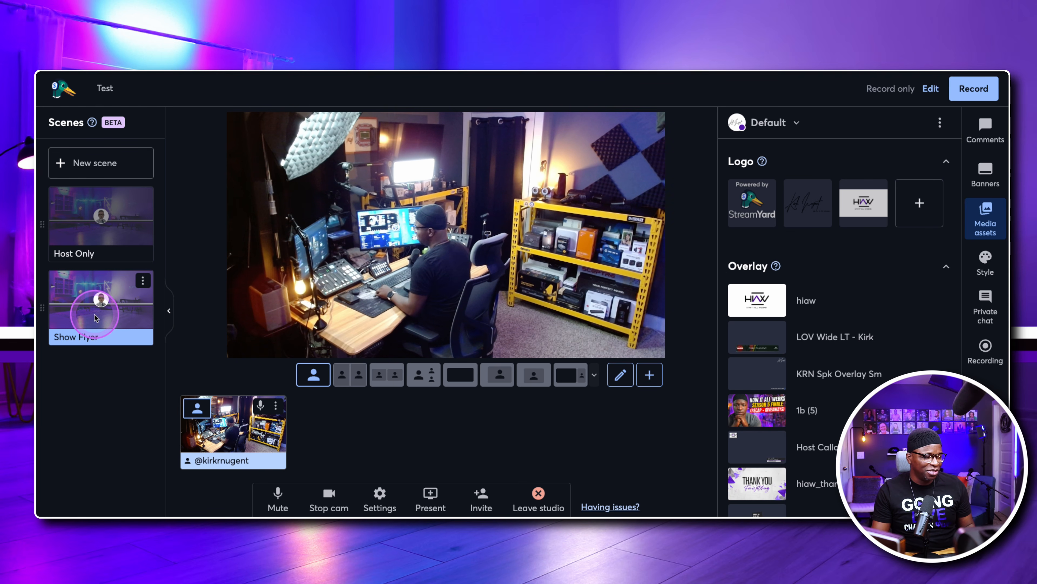
pyautogui.click(756, 299)
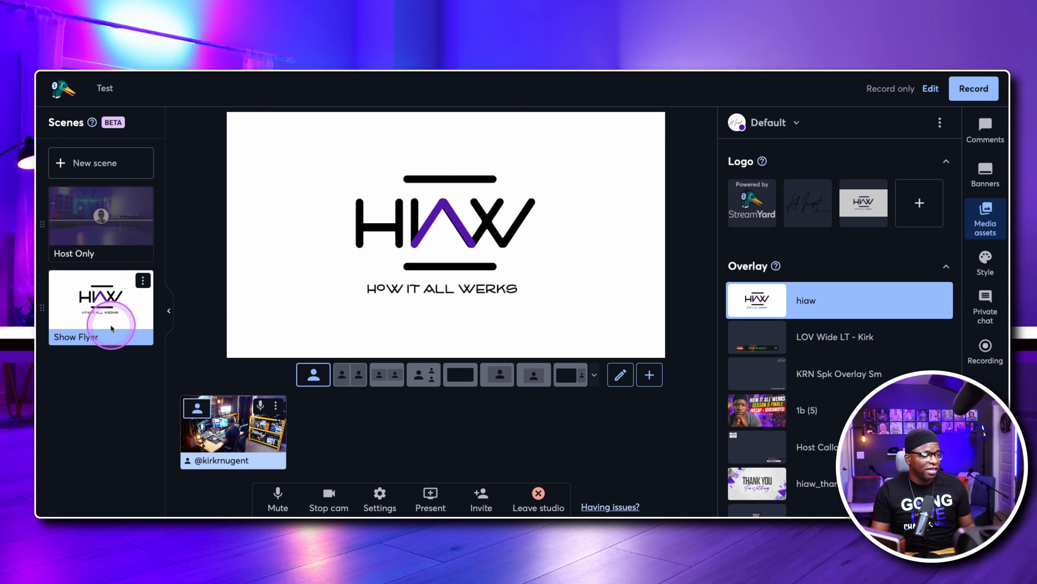
pyautogui.click(234, 435)
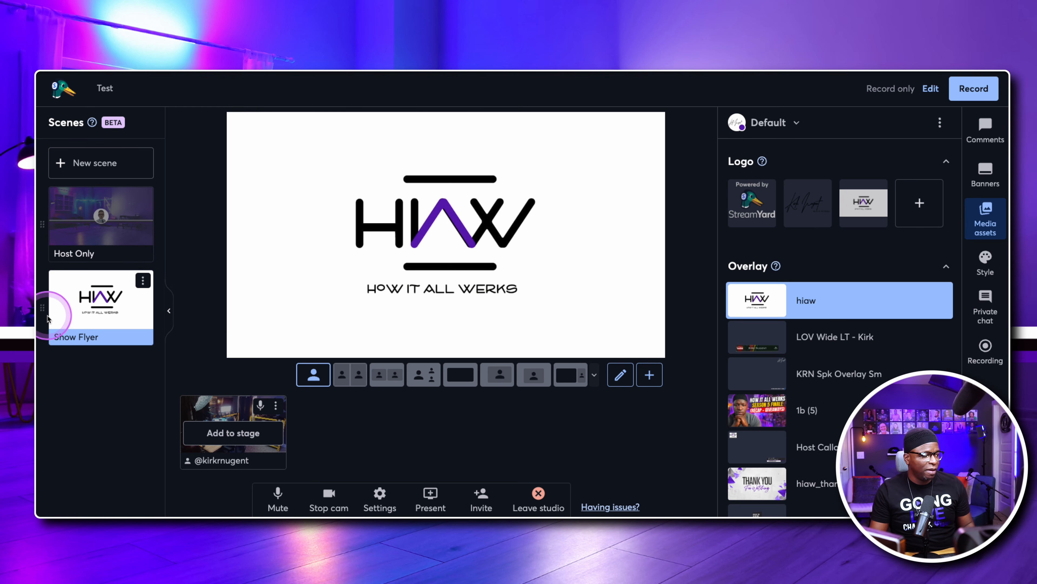
# - Move the Show Flyer scene above Host Only and switch the stage between the two scenes, ending on Host Only
pyautogui.moveTo(44, 315); pyautogui.dragTo(43, 222)
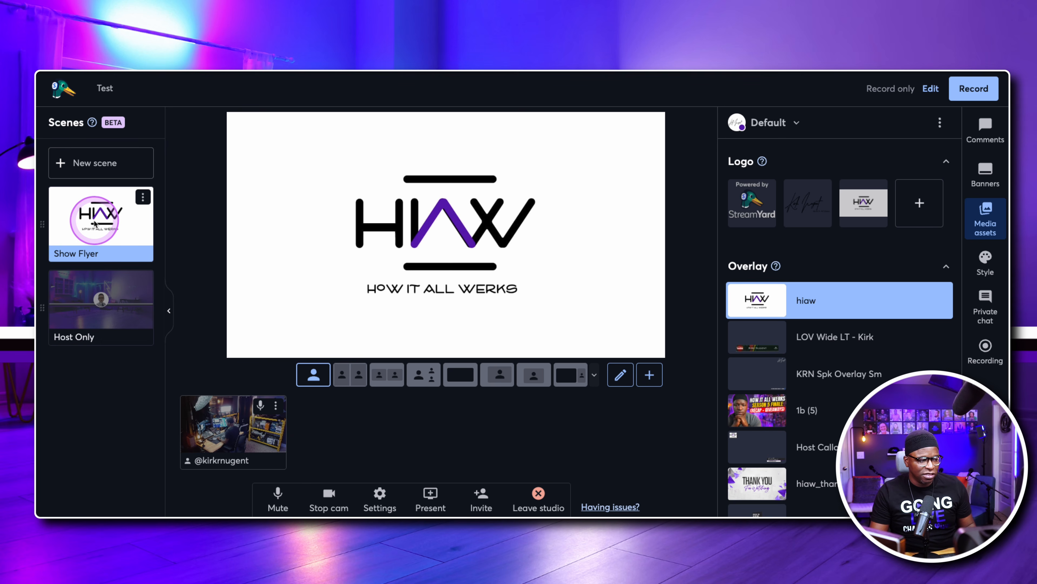
pyautogui.click(105, 311)
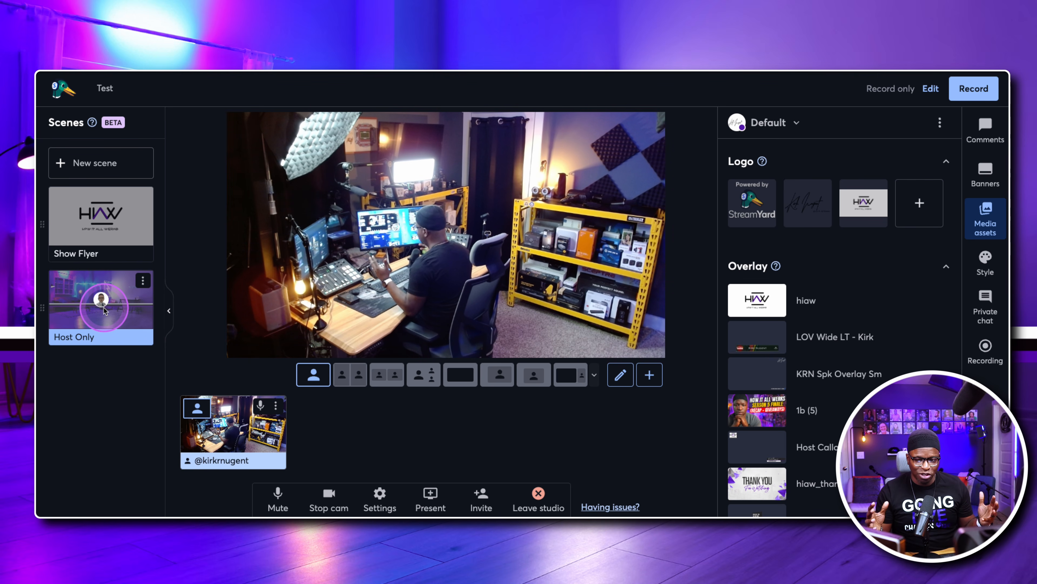
pyautogui.click(98, 228)
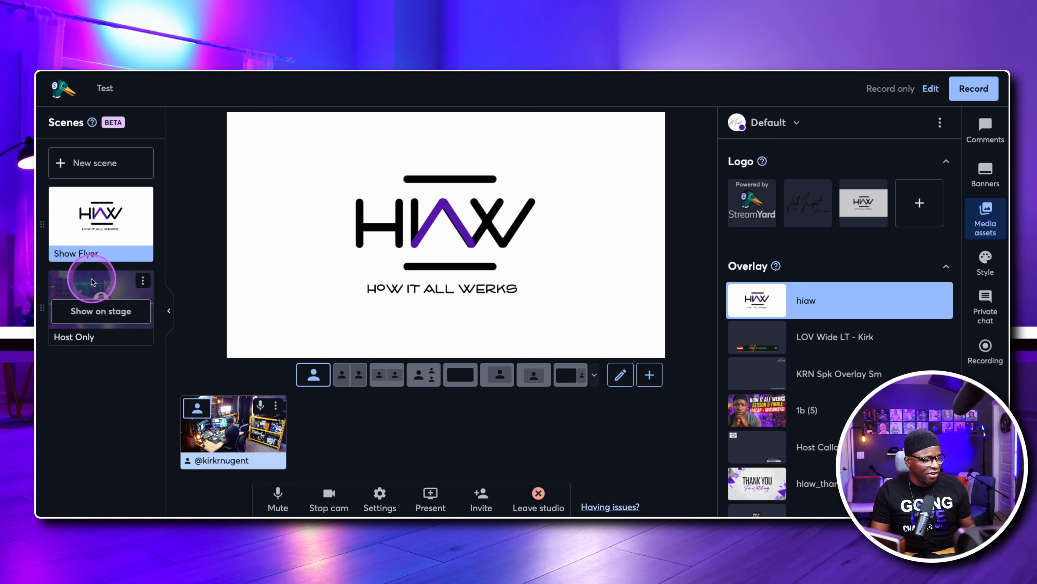
pyautogui.click(91, 308)
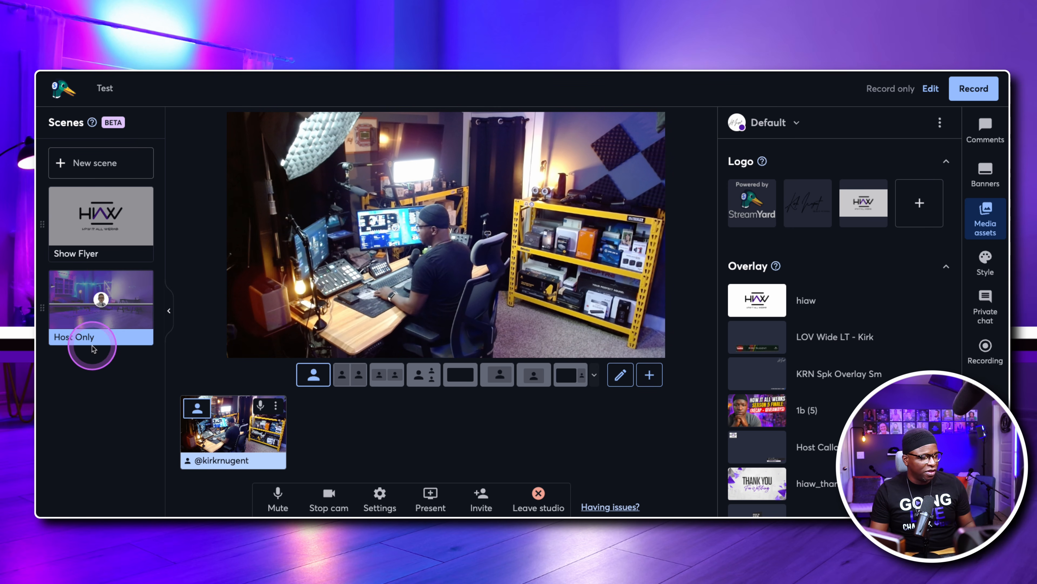
# - Create a new Media presentation scene and show it on stage
pyautogui.click(106, 164)
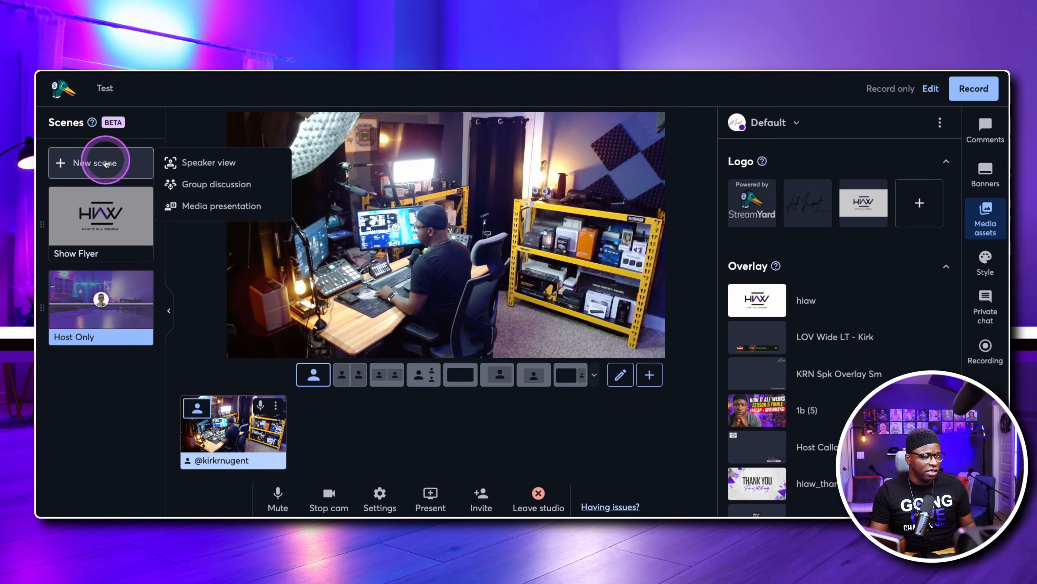
pyautogui.click(216, 206)
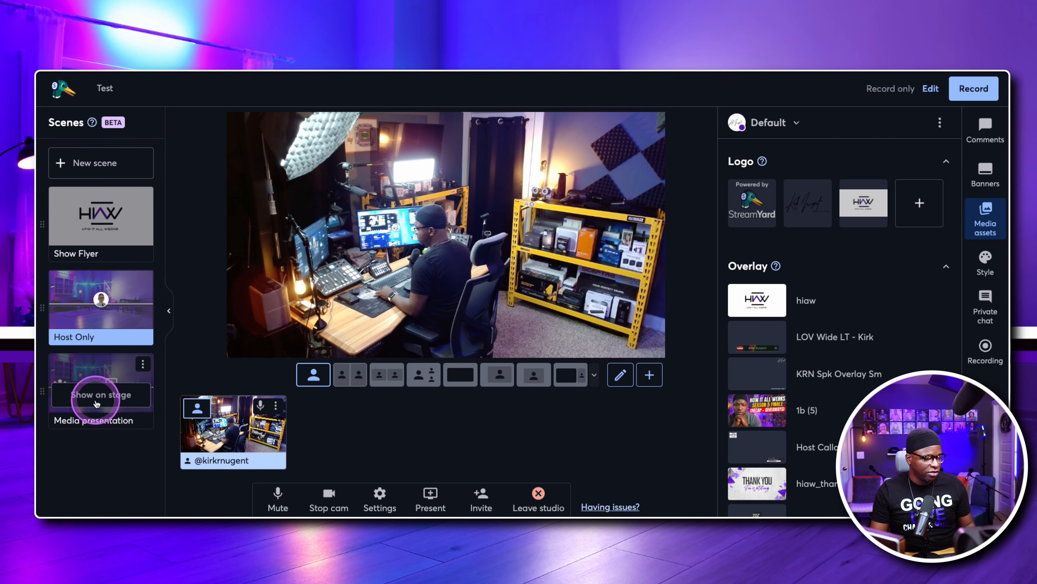
pyautogui.click(100, 401)
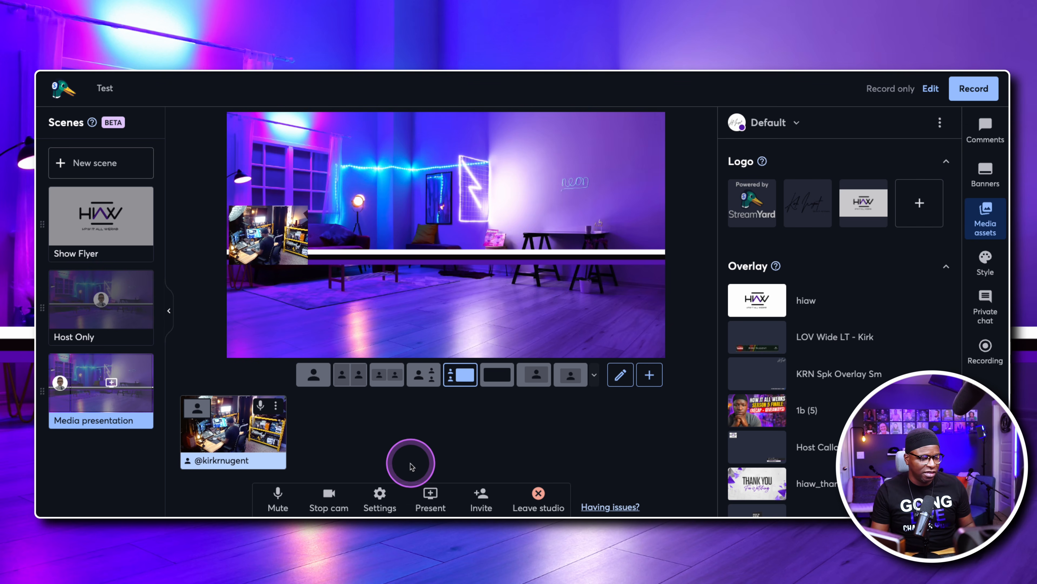
# - Add the video file Intro different music.mp4 from the iCouch folder in _Downloads as presentation media
pyautogui.click(428, 503)
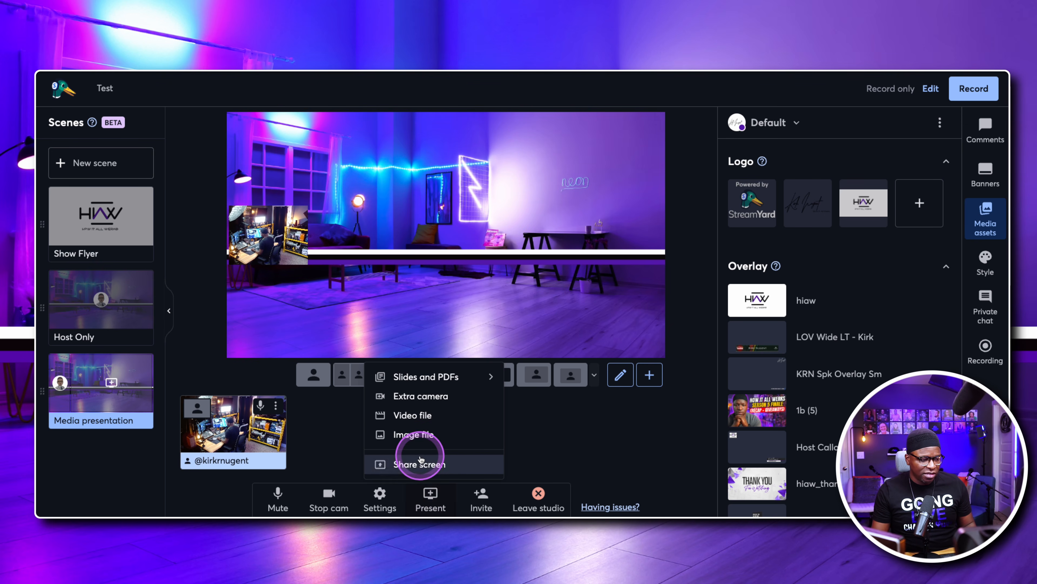
pyautogui.click(420, 415)
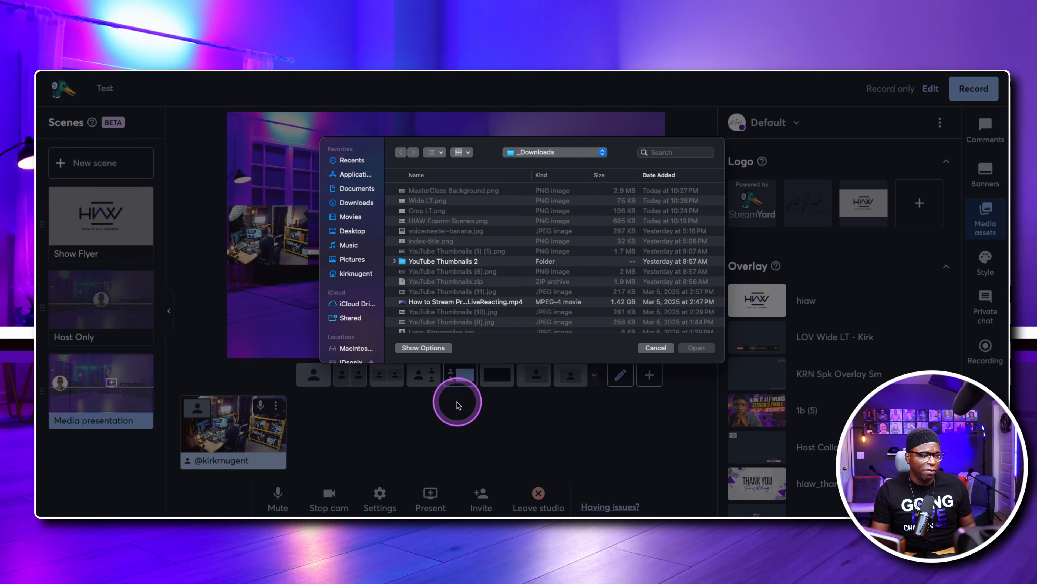
pyautogui.scroll(-10, 482, 301)
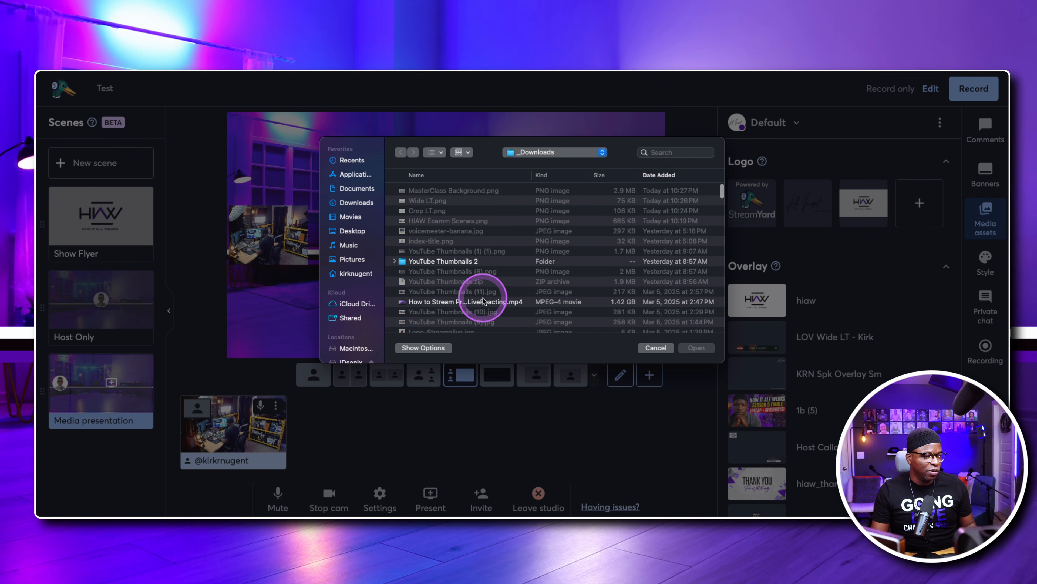
pyautogui.scroll(-10, 482, 298)
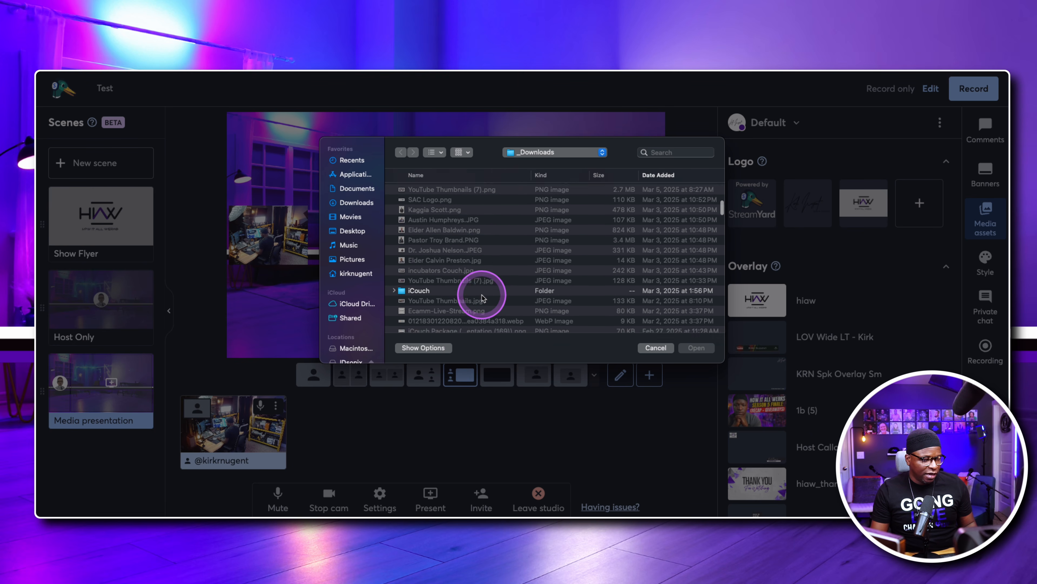
pyautogui.scroll(2, 469, 285)
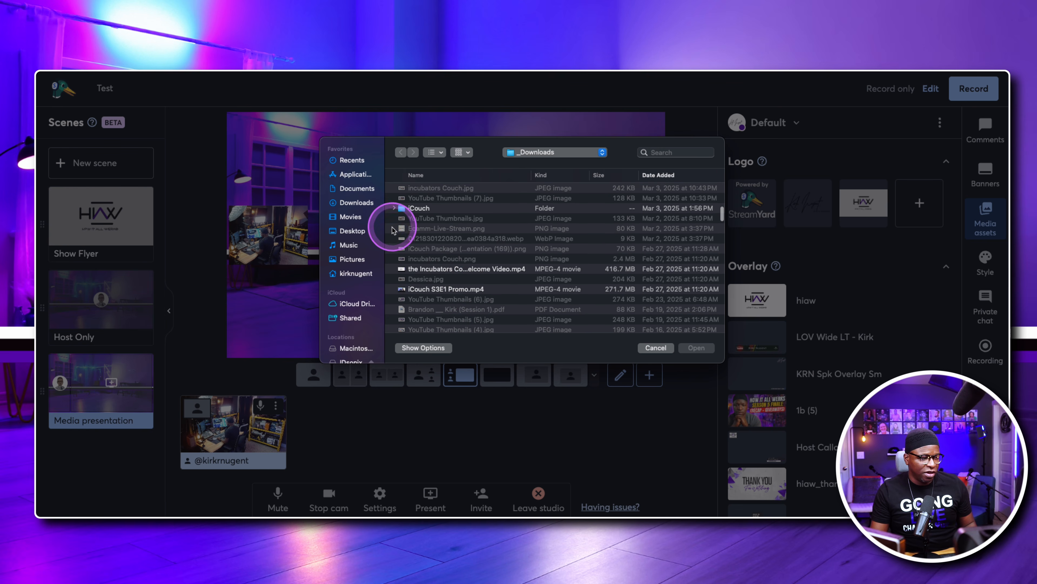
pyautogui.click(394, 209)
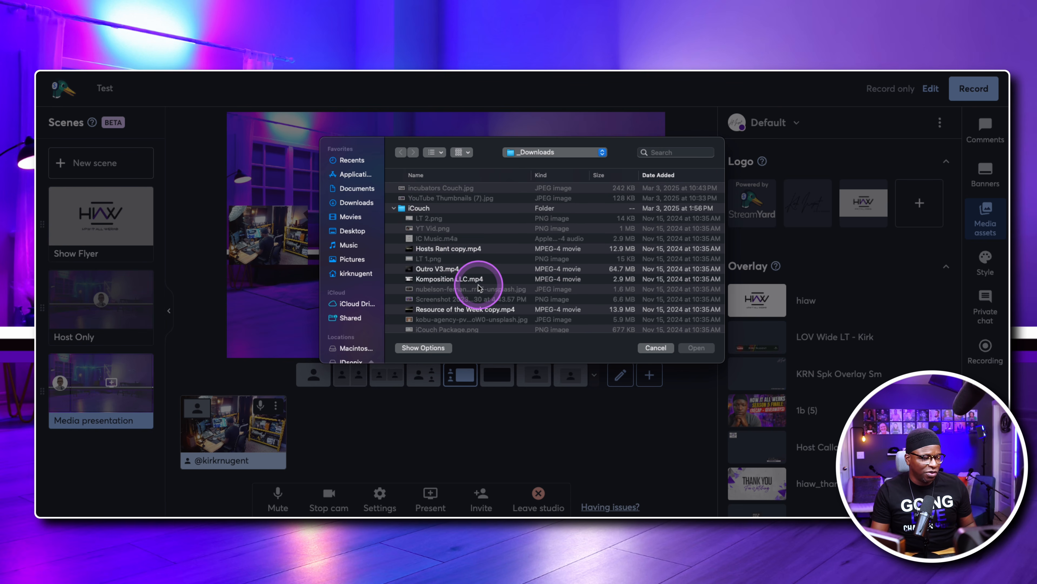
pyautogui.scroll(-6, 484, 284)
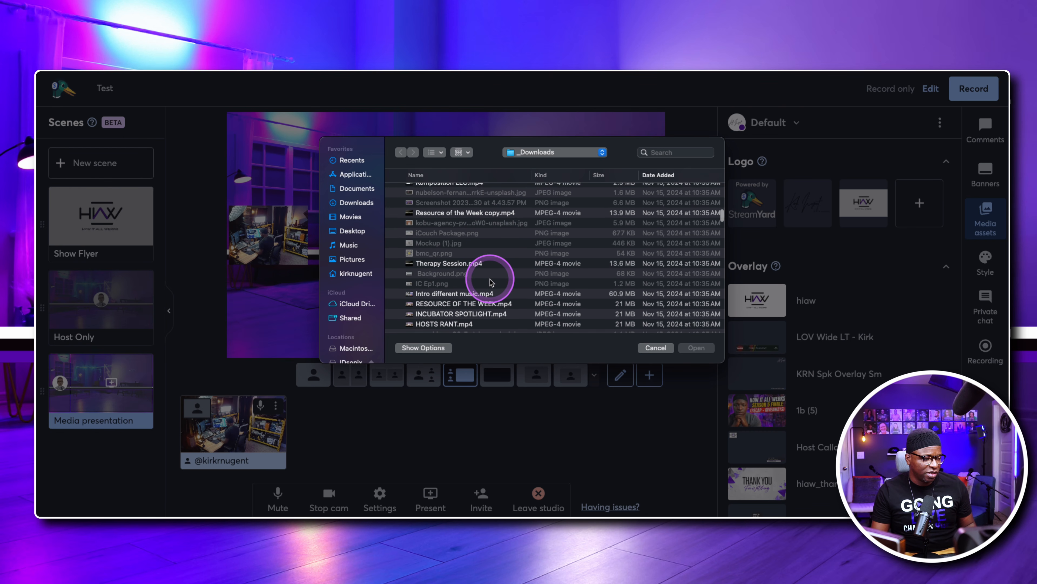
pyautogui.click(478, 273)
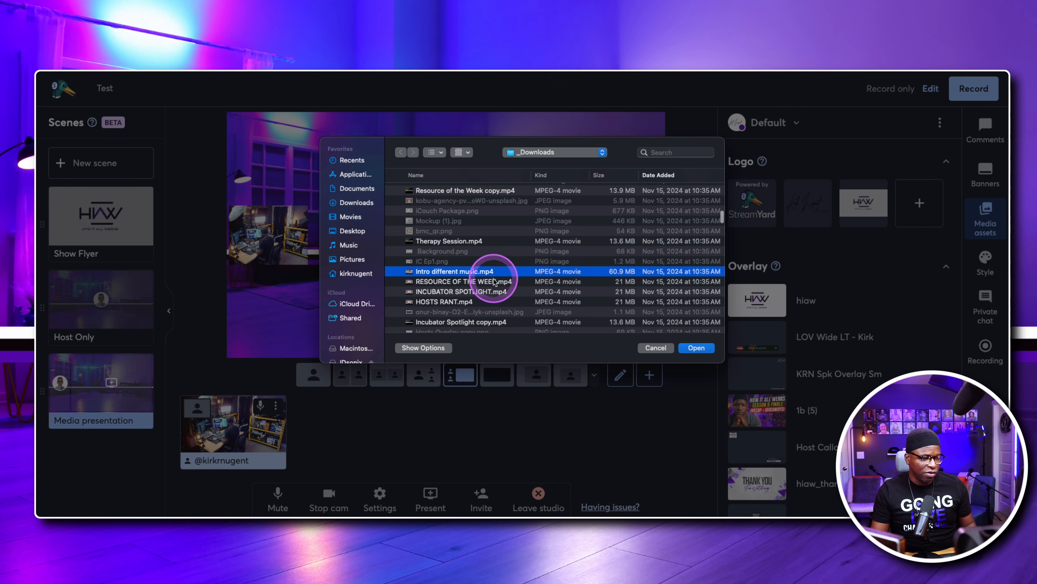
pyautogui.click(696, 347)
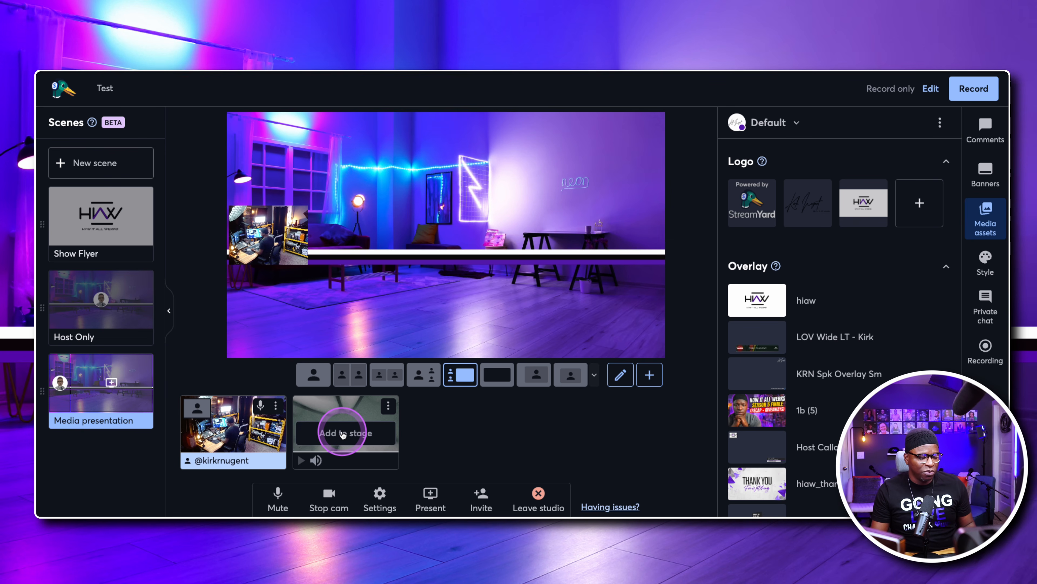
# - Set up the Media presentation scene with the intro video paused in the full-screen layout and without the host's camera
pyautogui.click(343, 433)
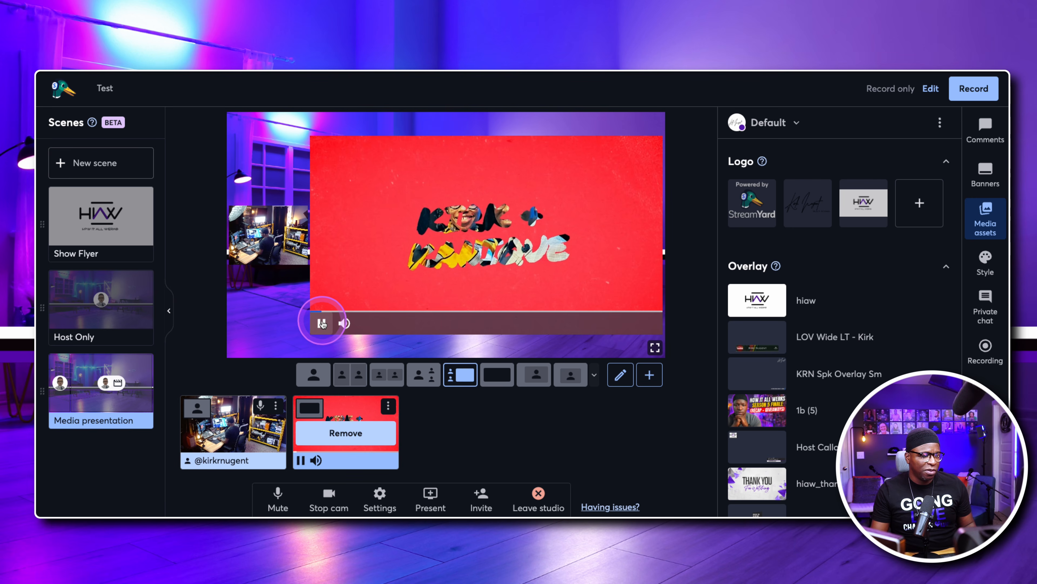
pyautogui.click(323, 317)
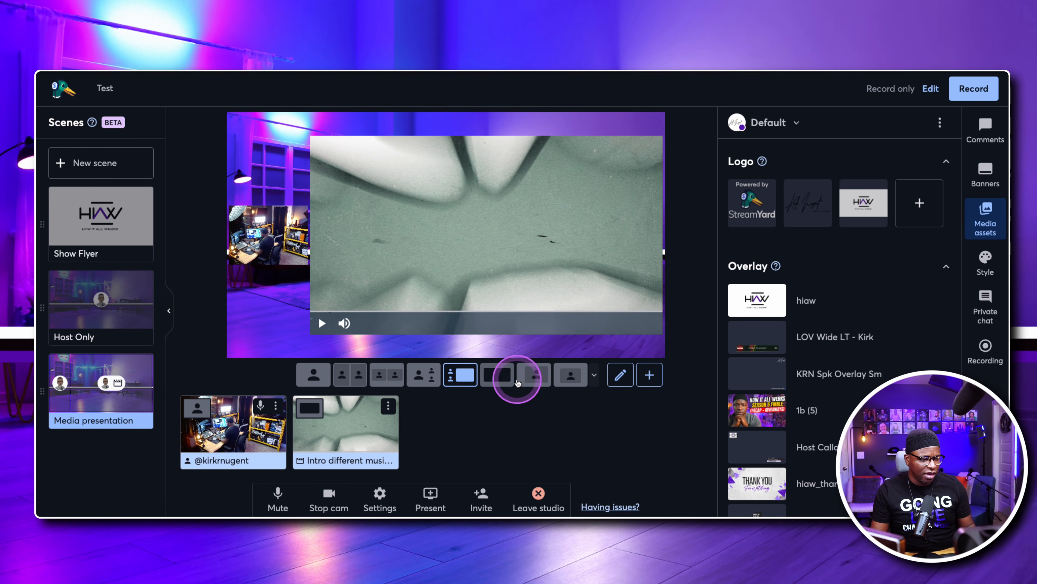
pyautogui.click(497, 371)
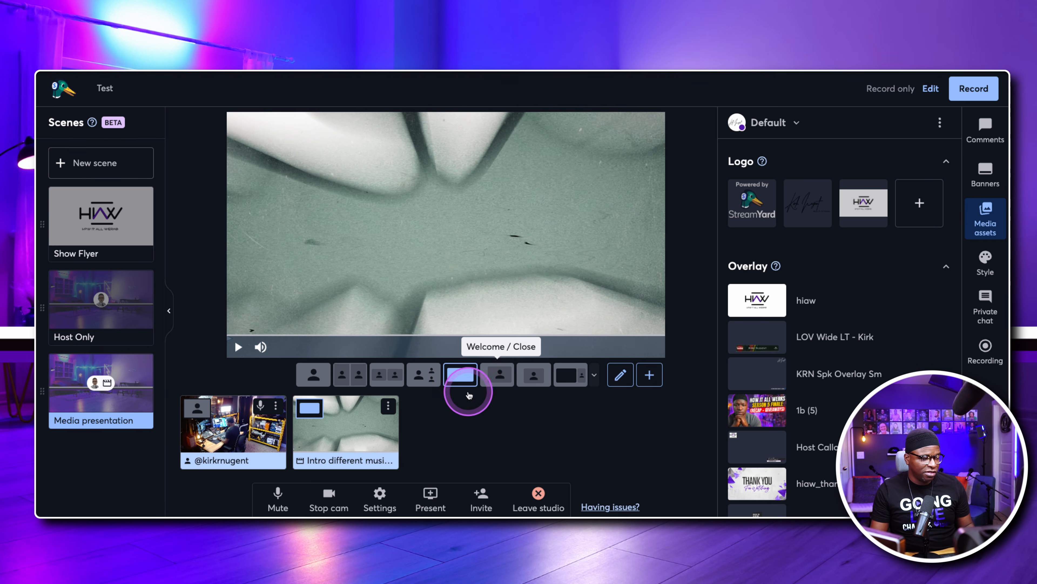
pyautogui.click(231, 435)
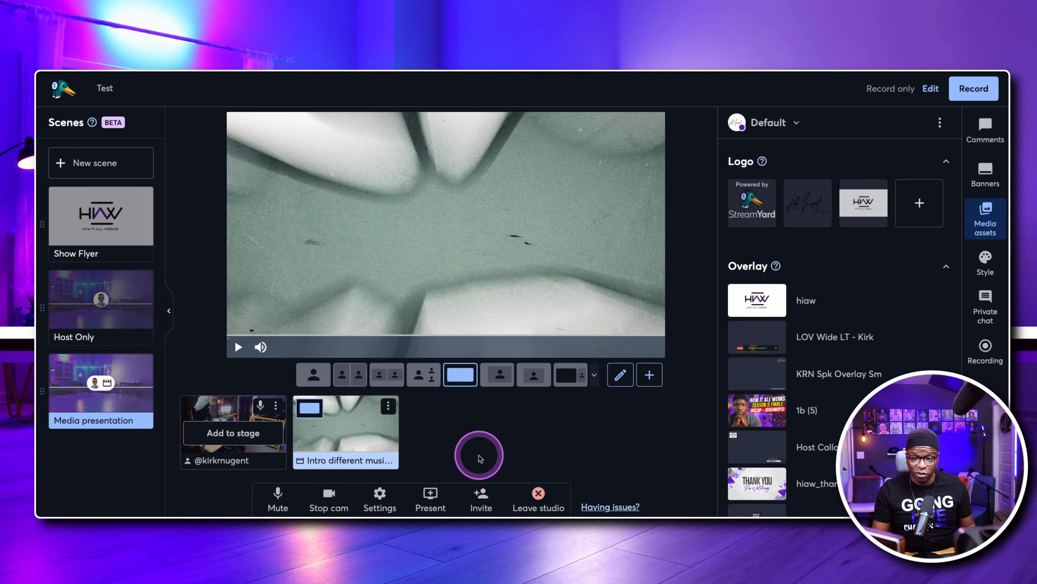
# - Rename the Media presentation scene as Intro Video
pyautogui.doubleClick(97, 419)
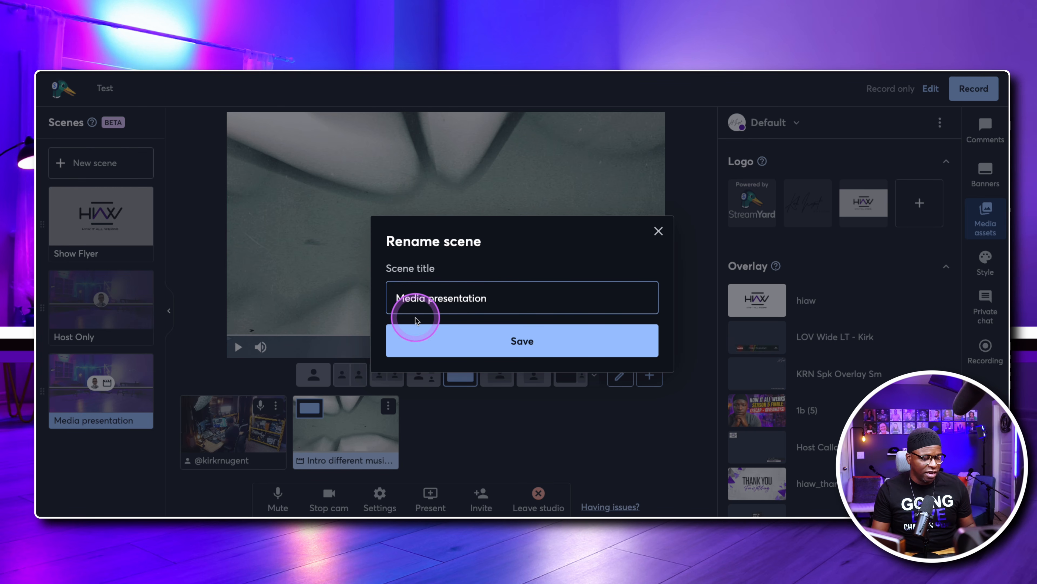
pyautogui.hotkey('ctrl', 'a')
pyautogui.write('In')
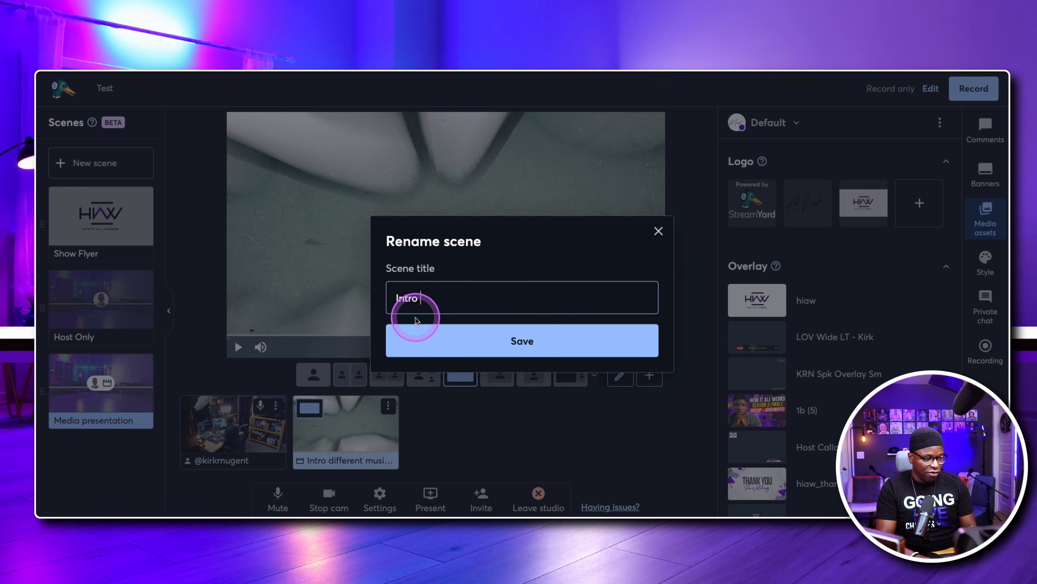
pyautogui.write('tro Video')
pyautogui.press('Return')
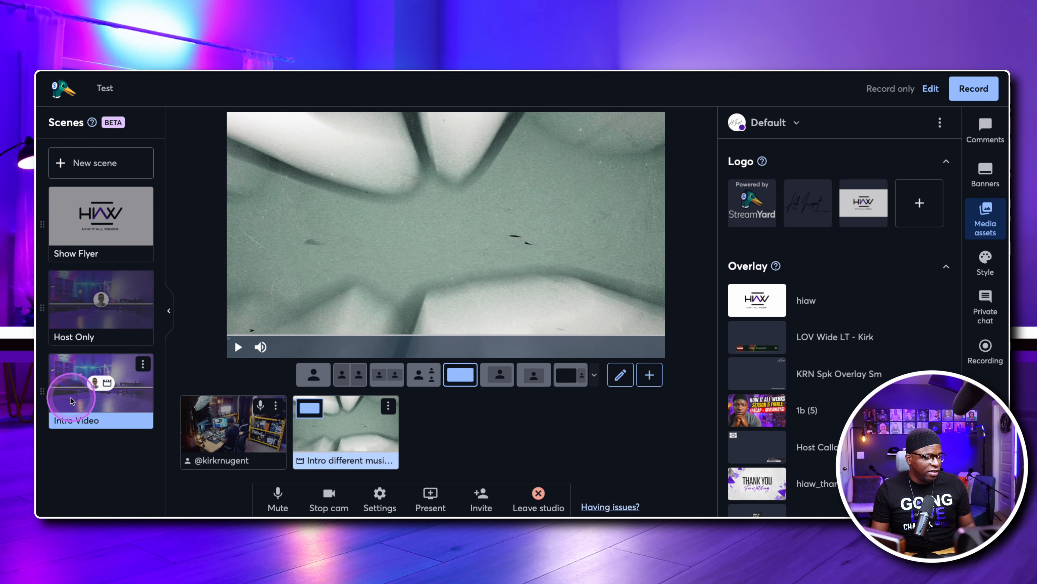
pyautogui.moveTo(44, 392)
pyautogui.mouseDown()
pyautogui.moveTo(51, 323)
pyautogui.moveTo(51, 411)
pyautogui.mouseUp()
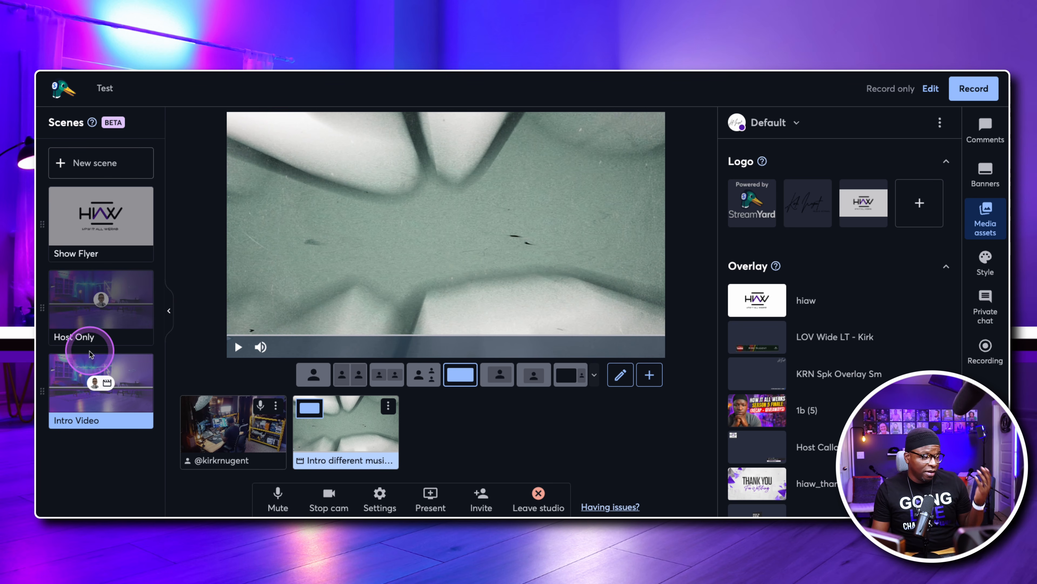
# - Switch the stage between the Host Only, Show Flyer and Intro Video scenes to preview the transitions, ending on Host Only
pyautogui.click(99, 305)
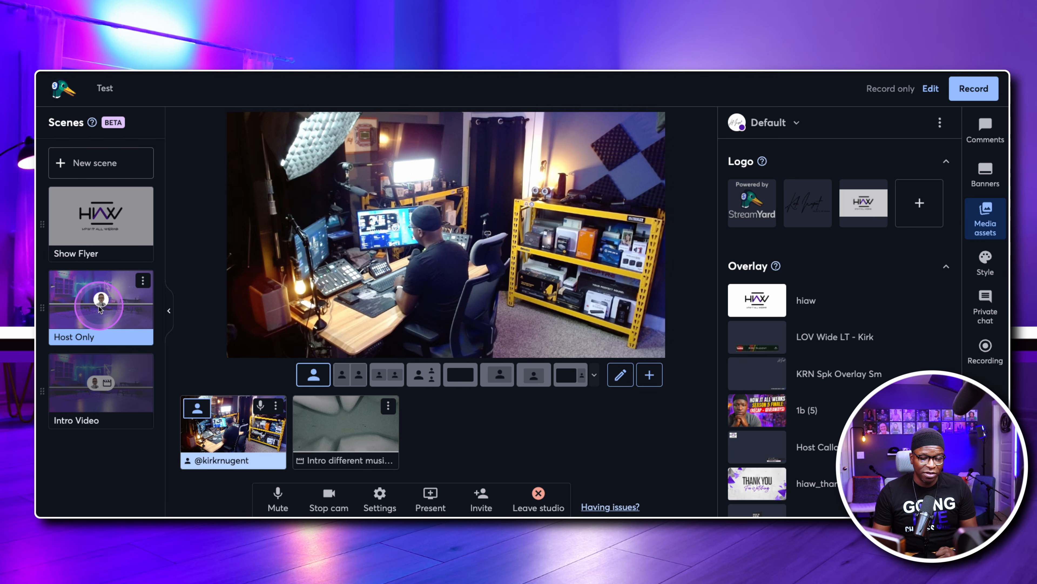
pyautogui.click(97, 223)
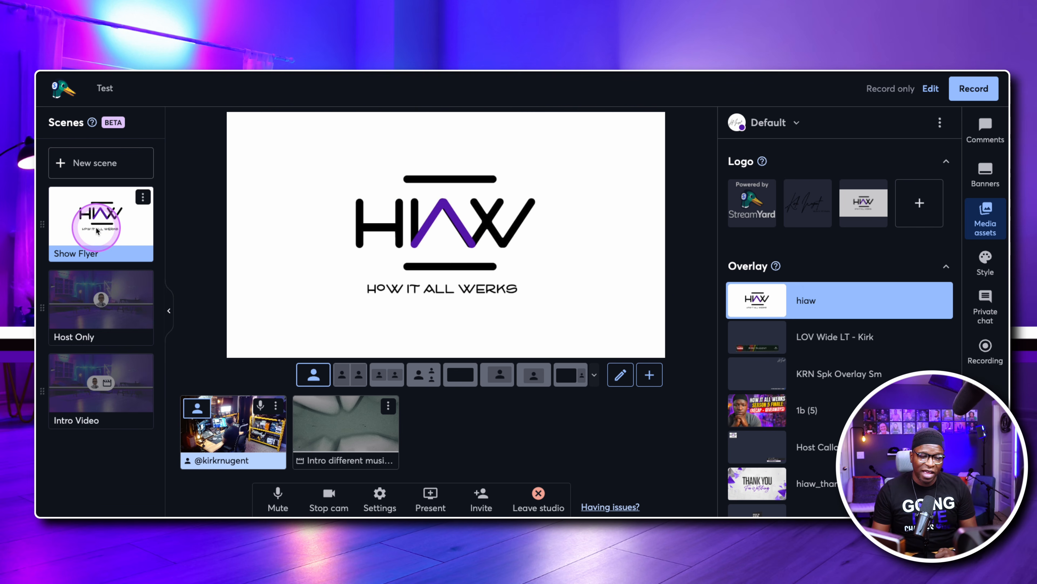
pyautogui.moveTo(105, 324)
pyautogui.click(93, 390)
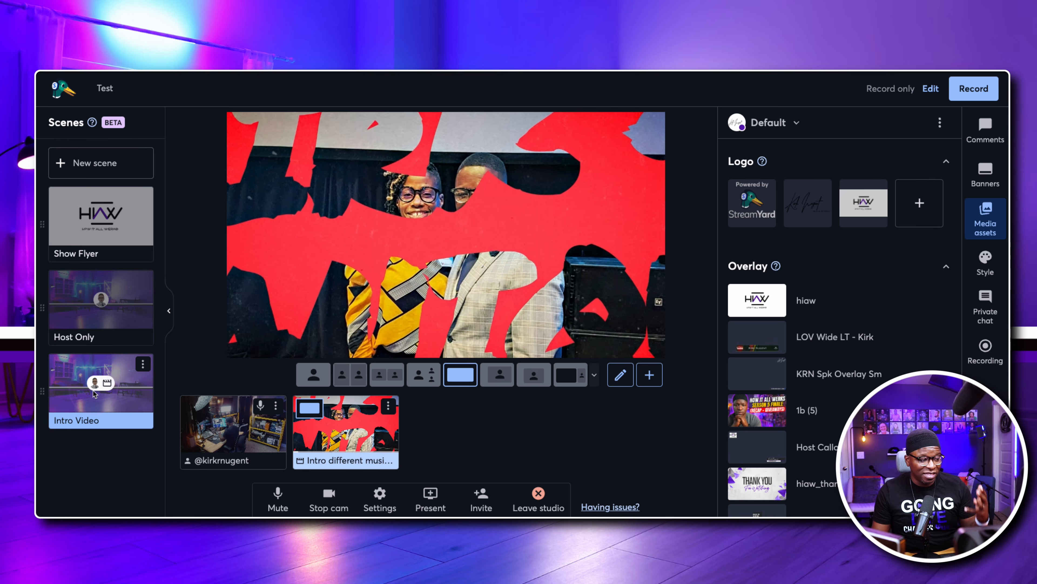
pyautogui.moveTo(93, 278)
pyautogui.click(93, 311)
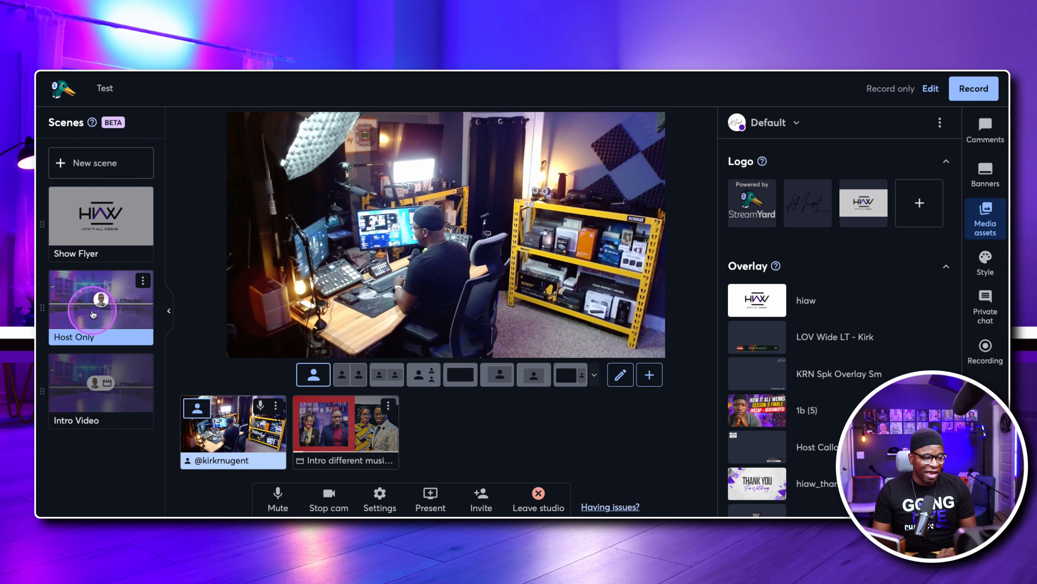
pyautogui.click(99, 390)
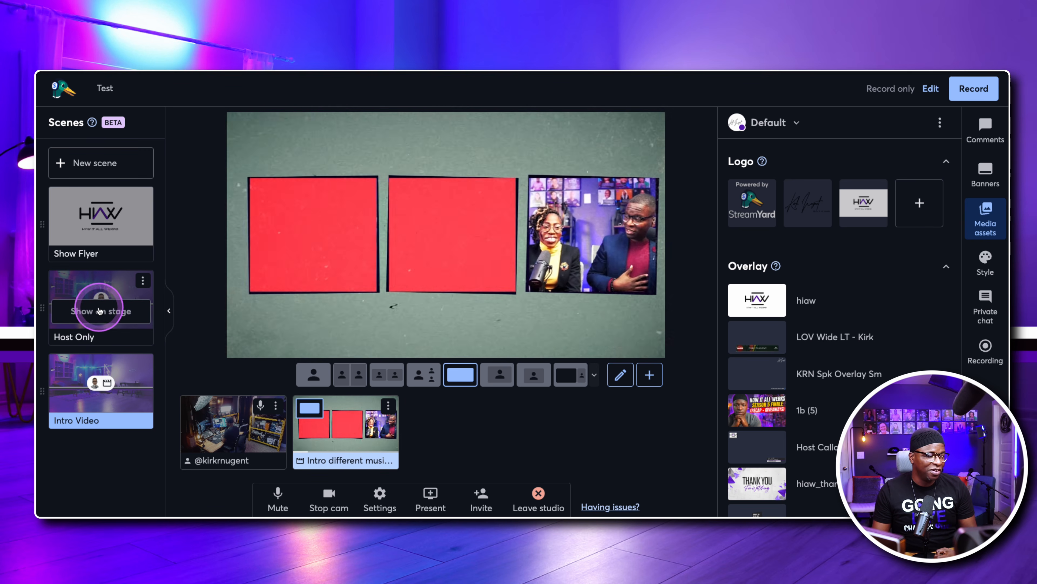
pyautogui.click(99, 307)
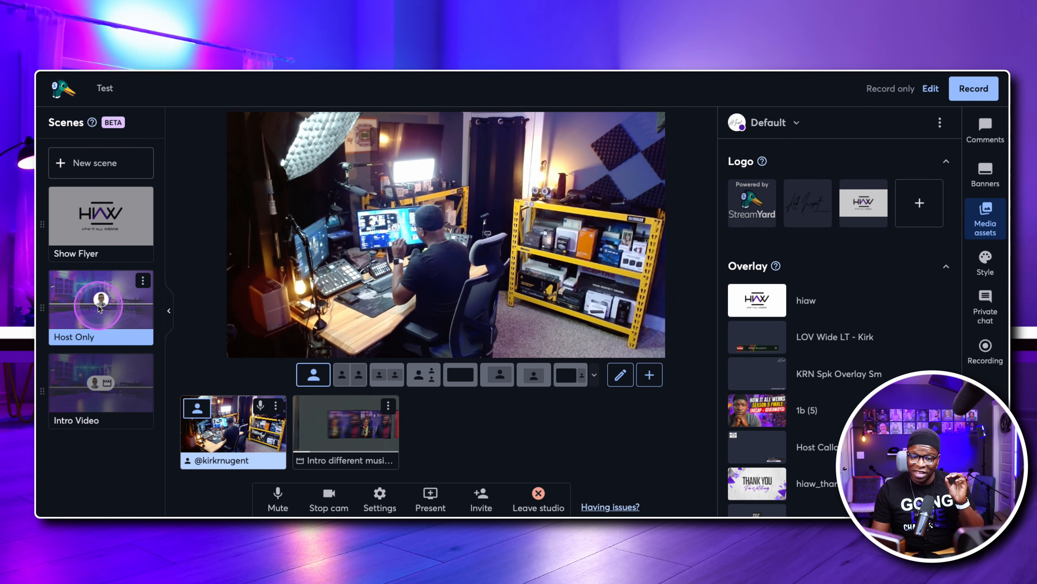
# - Create a new Speaker view scene and show it on stage with the host's camera
pyautogui.click(102, 163)
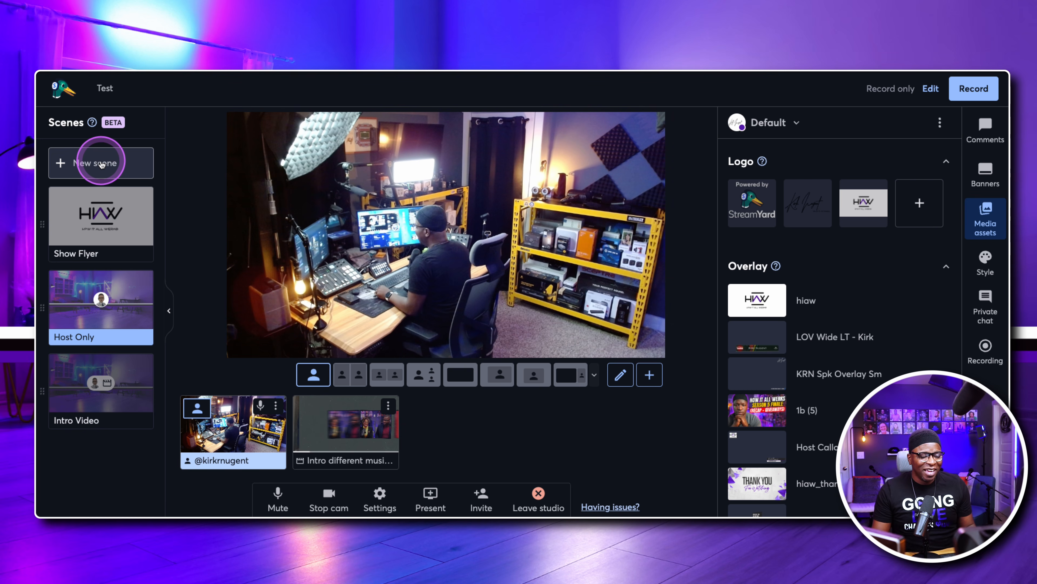
pyautogui.click(200, 170)
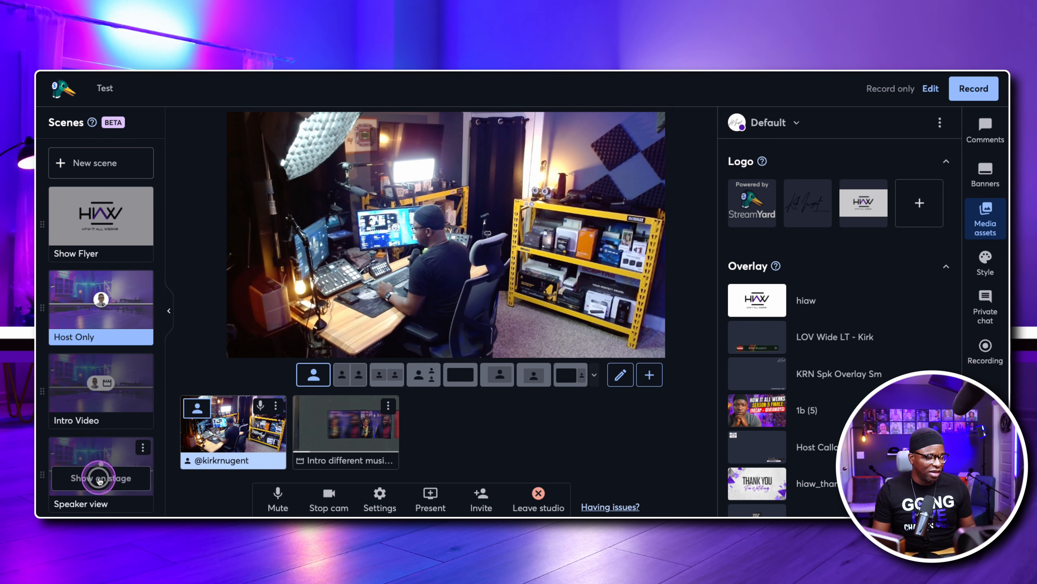
pyautogui.click(102, 475)
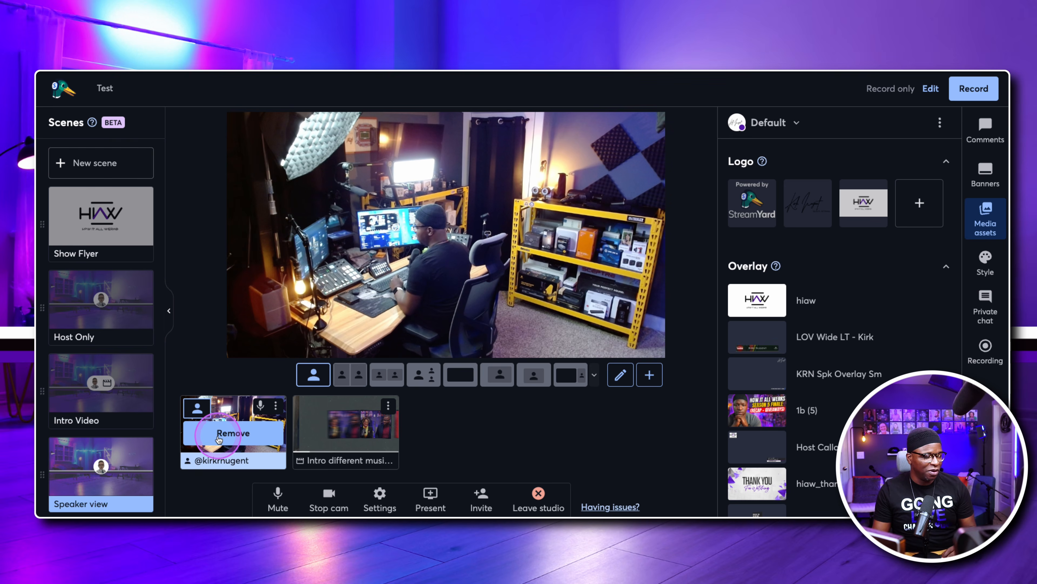
pyautogui.click(219, 436)
pyautogui.click(234, 435)
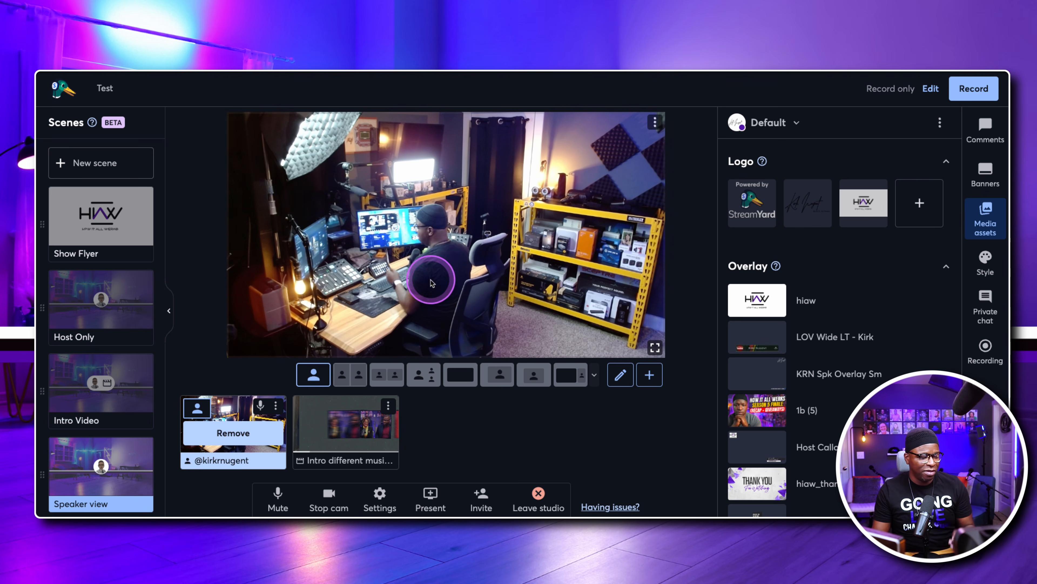
# - Add the LOV Wide LT lower-third overlay with the host's name to the Speaker view scene
pyautogui.scroll(-3, 846, 370)
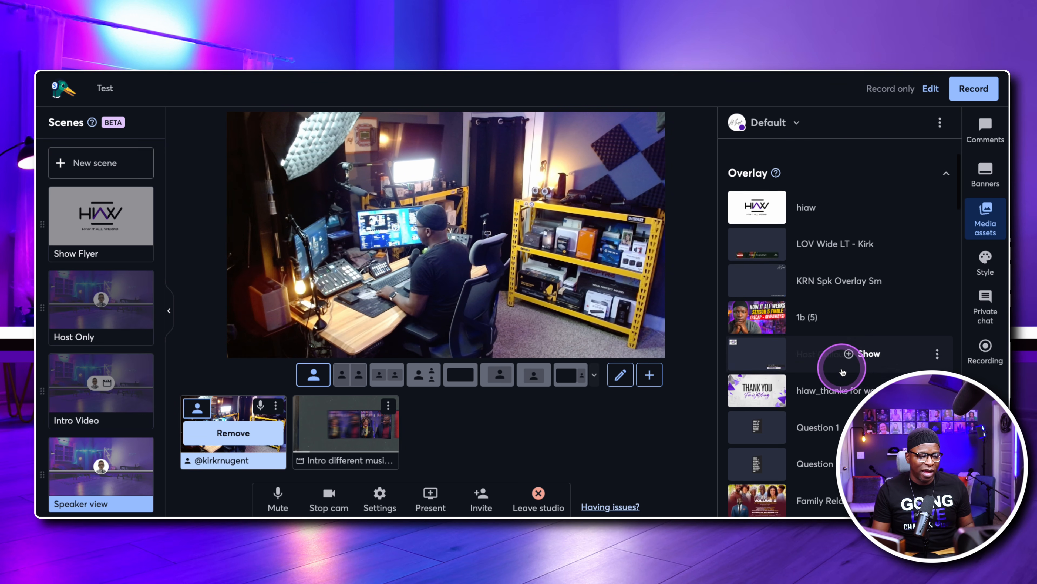
pyautogui.scroll(-1, 843, 371)
pyautogui.scroll(1, 844, 371)
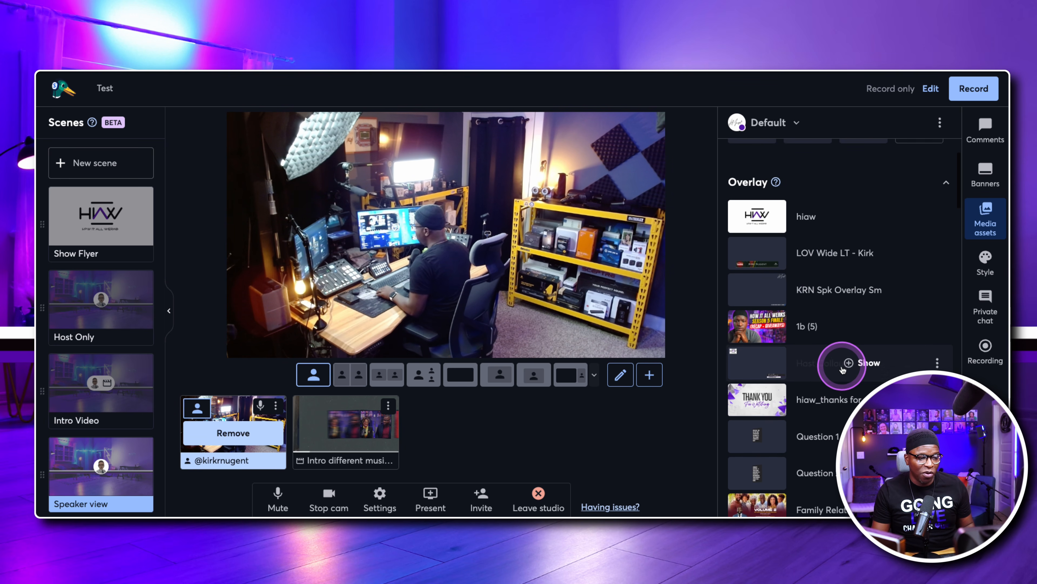
pyautogui.click(754, 255)
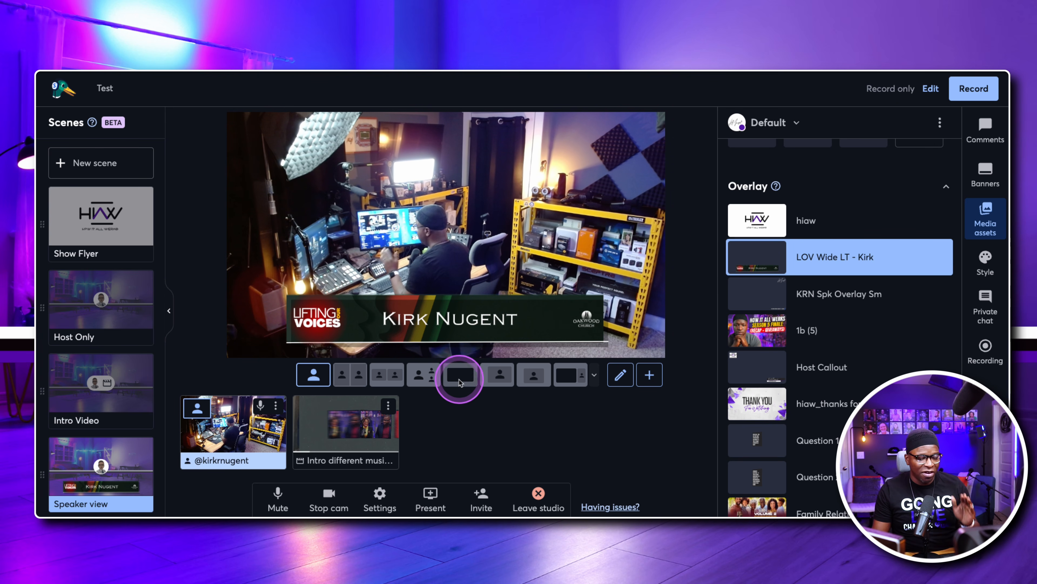
# - Preview Host Only and Intro Video on stage, ending on the Speaker view scene with the lower third
pyautogui.click(85, 304)
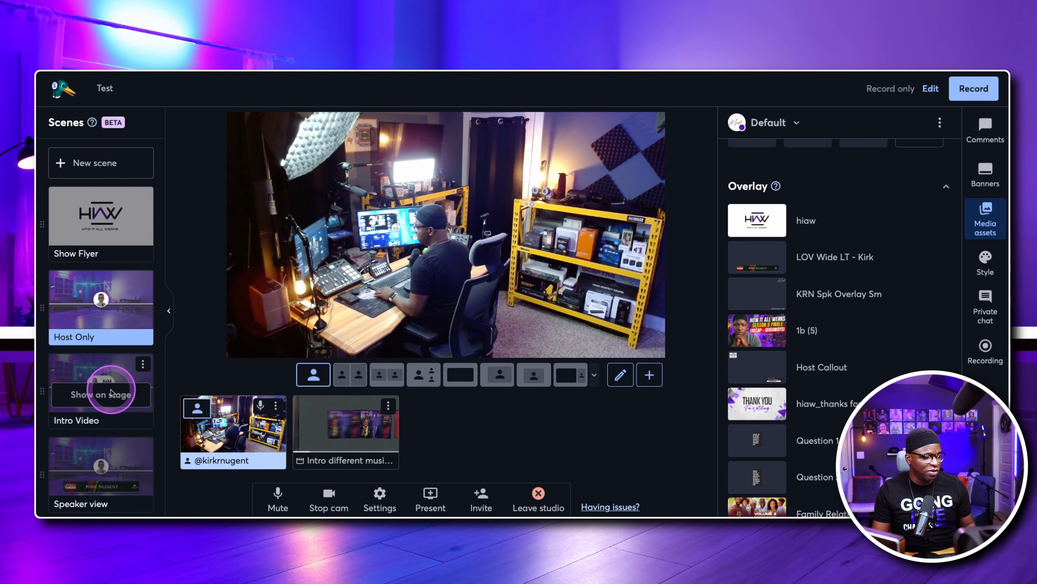
pyautogui.click(101, 394)
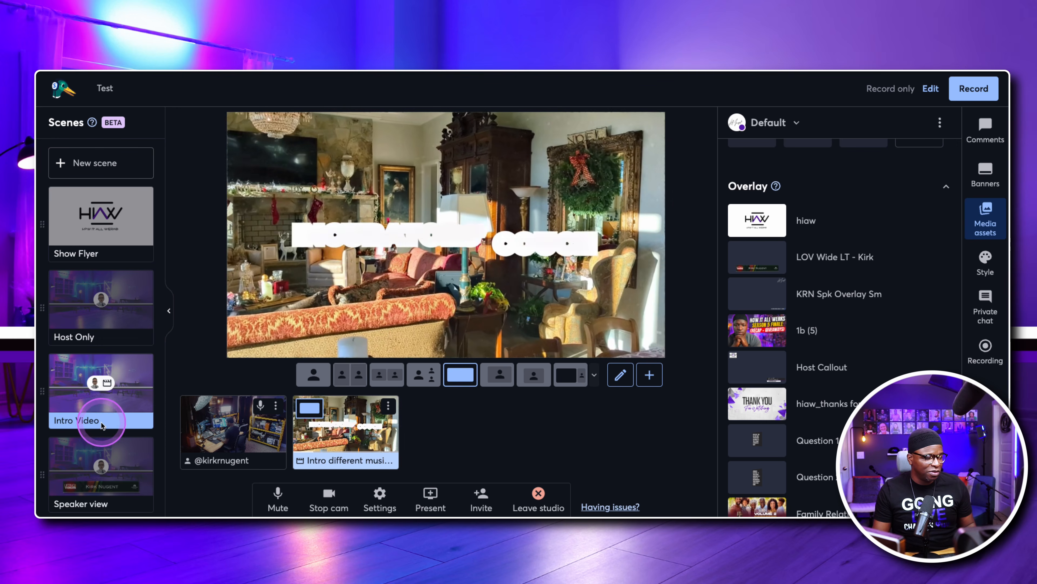
pyautogui.click(94, 475)
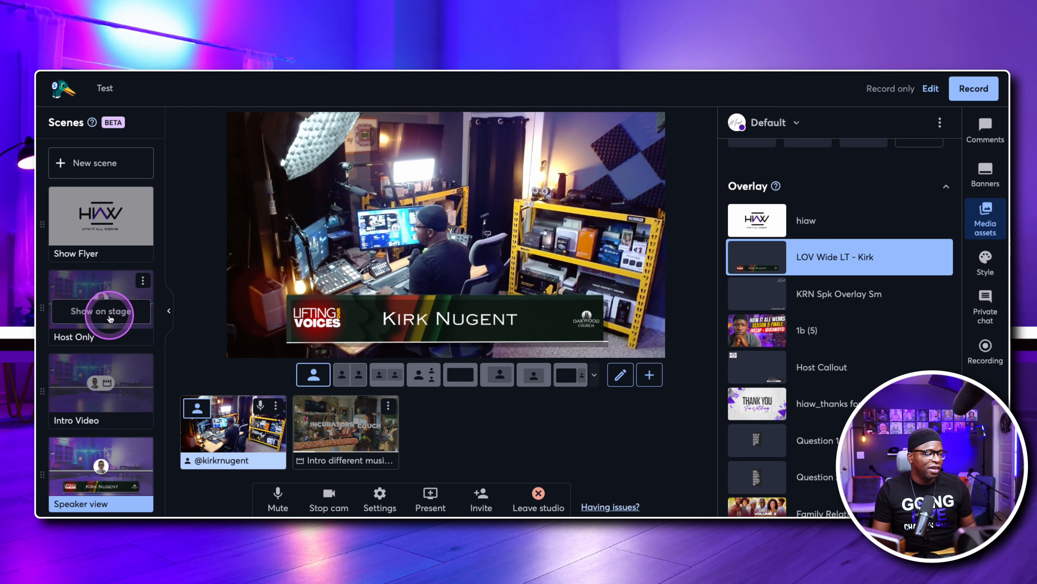
# - Rename the Speaker view scene as Host w/ LT
pyautogui.scroll(-1, 92, 484)
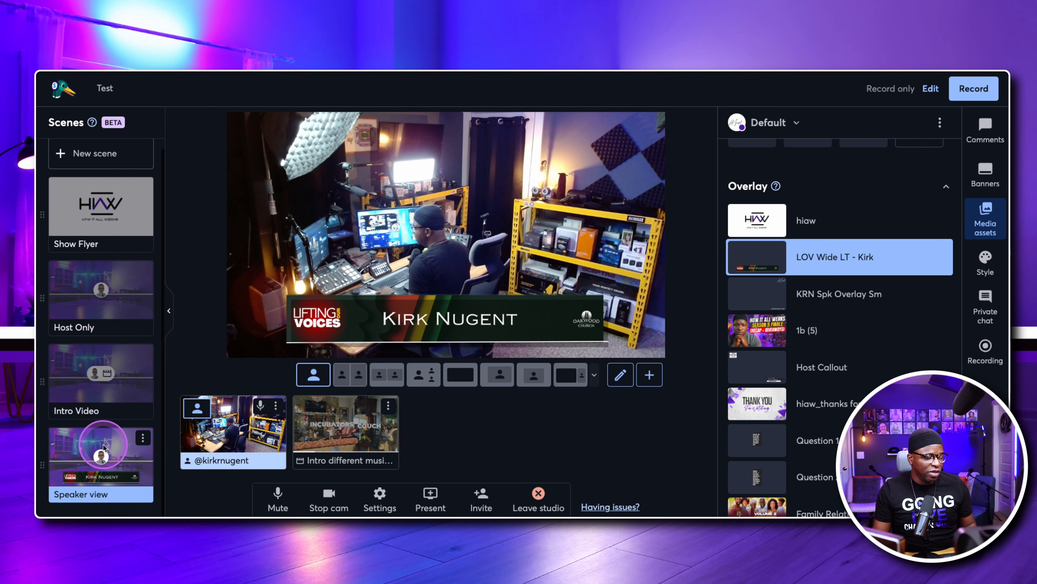
pyautogui.click(86, 495)
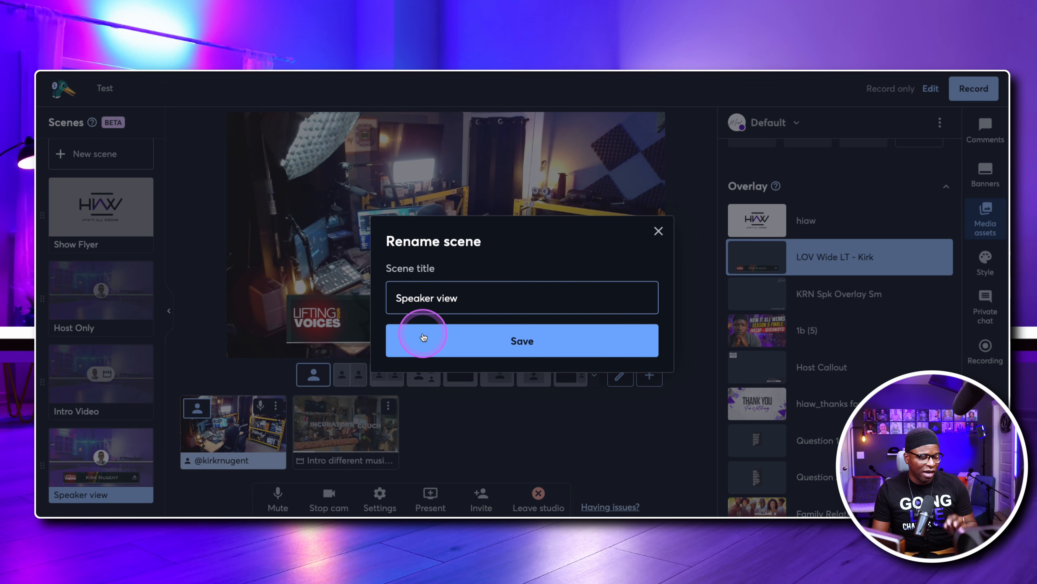
pyautogui.tripleClick(444, 299)
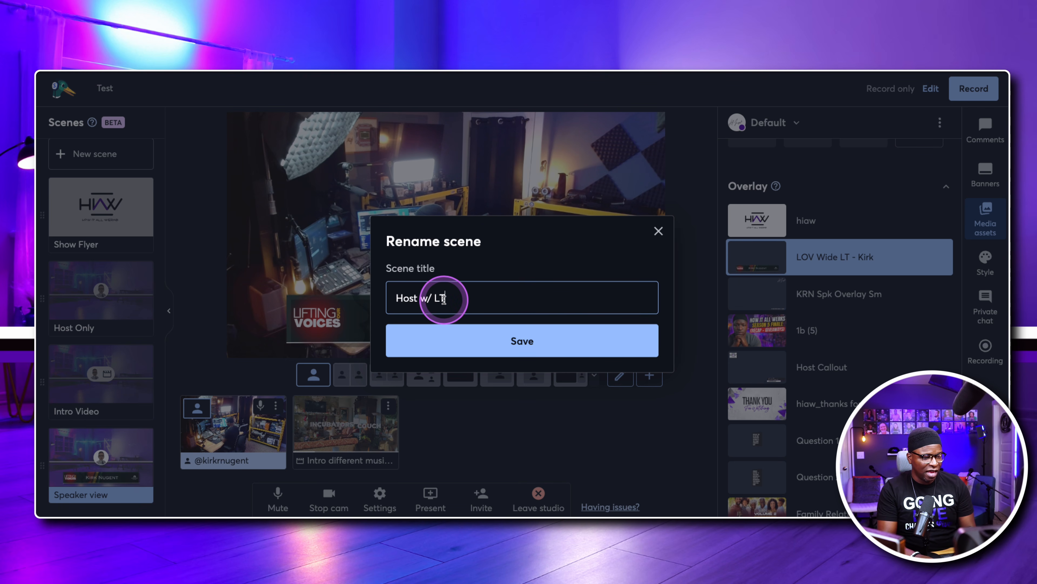
pyautogui.press('Return')
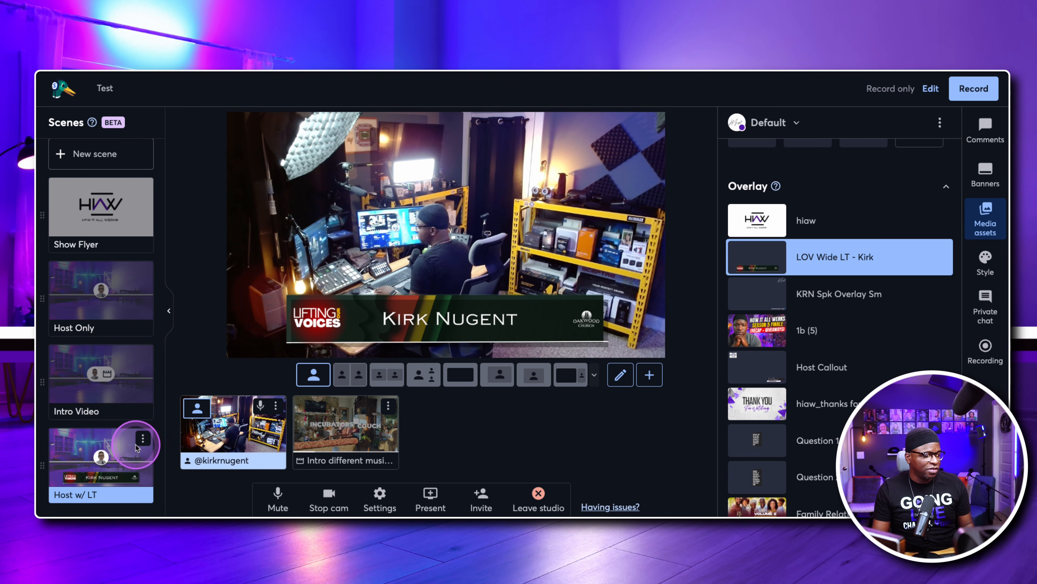
pyautogui.hotkey('ctrl', 's')
pyautogui.hotkey('ctrl', 's')
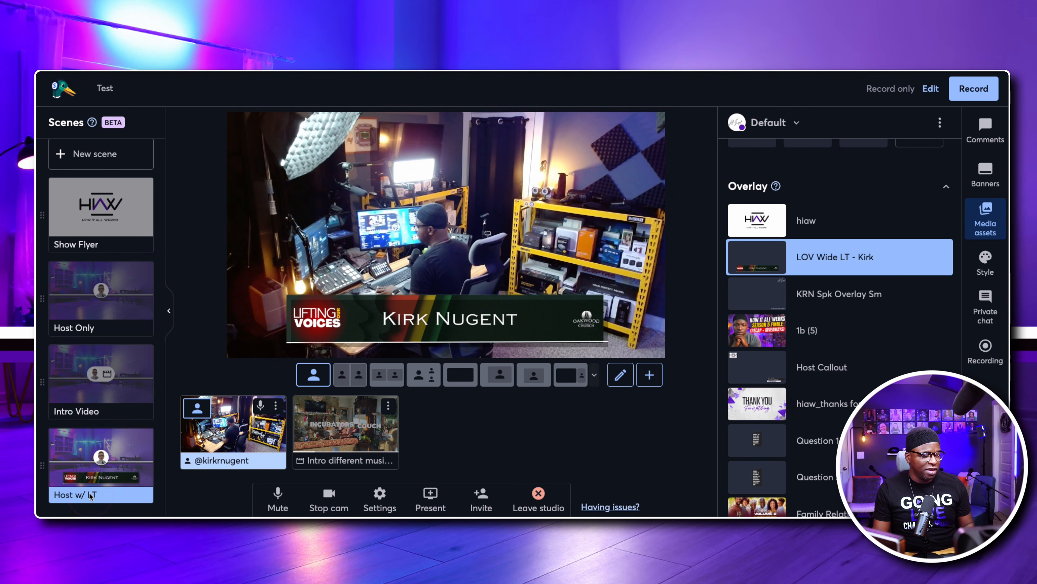
pyautogui.hotkey('ctrl', 's')
pyautogui.hotkey('ctrl', 's')
# - Preview the Show Flyer, Host Only and Intro Video scenes on stage in turn, ending on Host w/ LT
pyautogui.moveTo(97, 380)
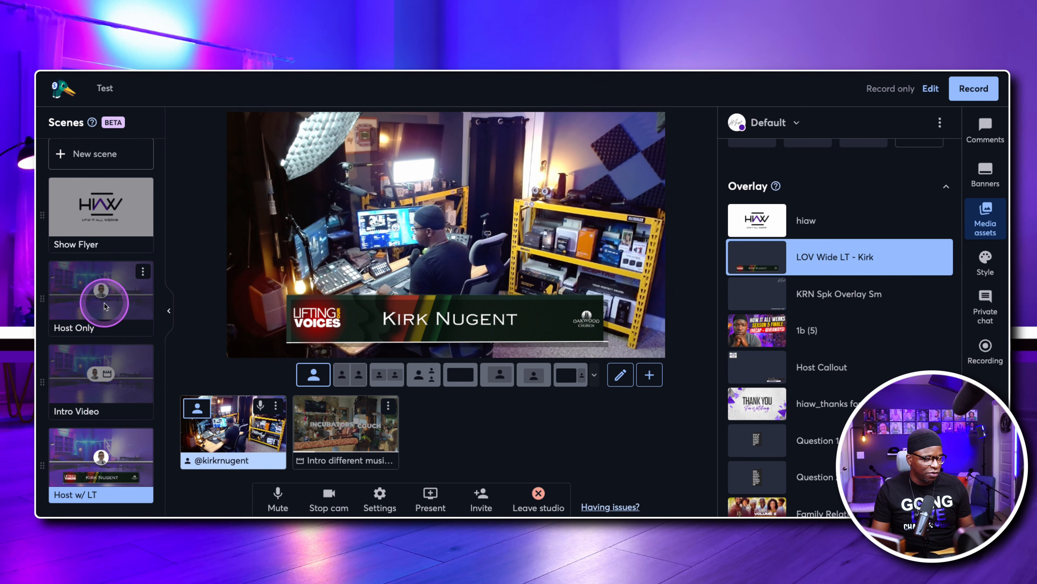
pyautogui.moveTo(104, 196)
pyautogui.click(101, 217)
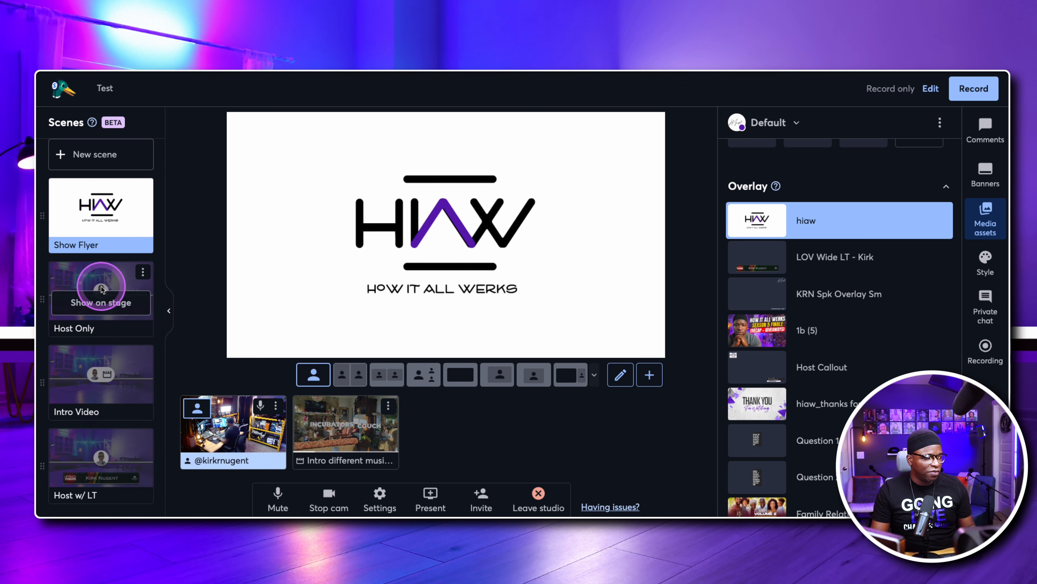
pyautogui.click(93, 299)
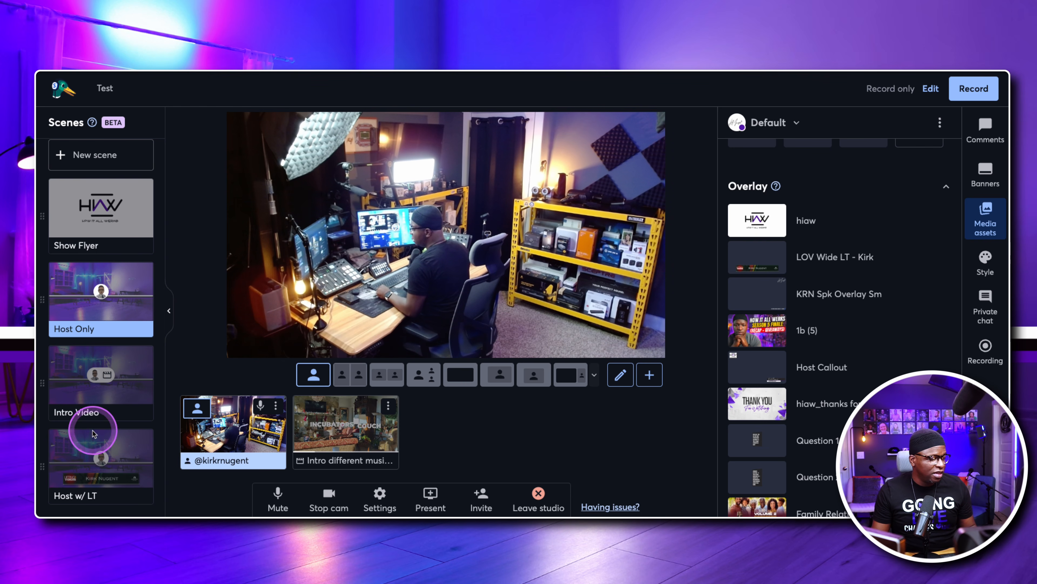
pyautogui.click(92, 387)
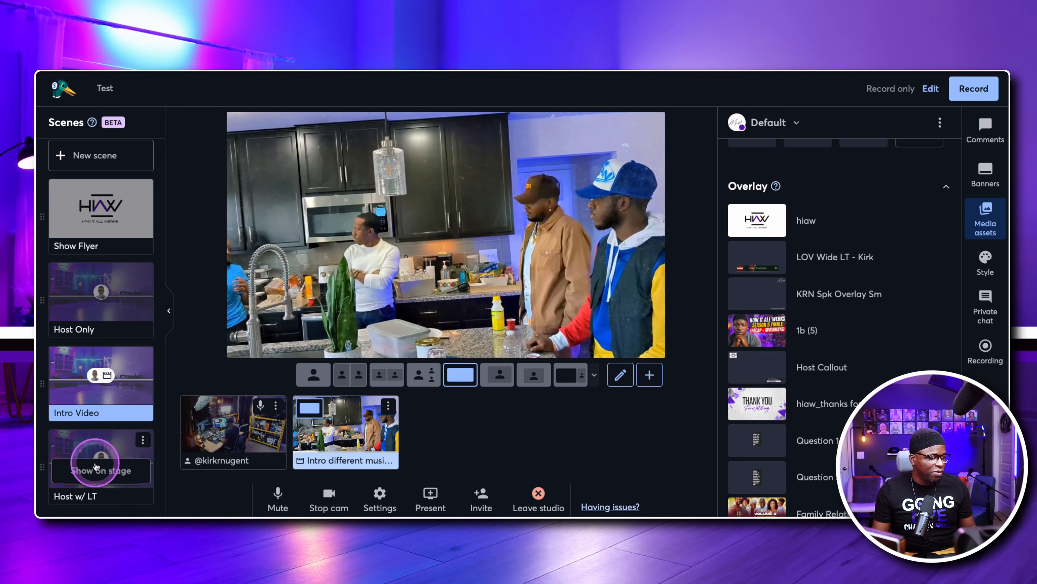
pyautogui.click(100, 462)
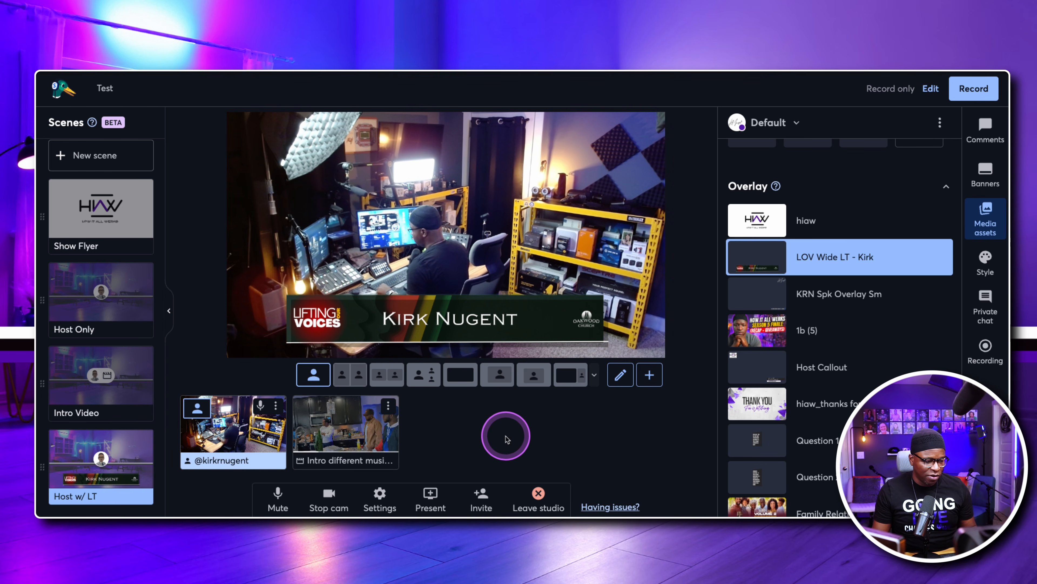
# - Create a new Media presentation scene and show it on stage
pyautogui.scroll(-1, 133, 416)
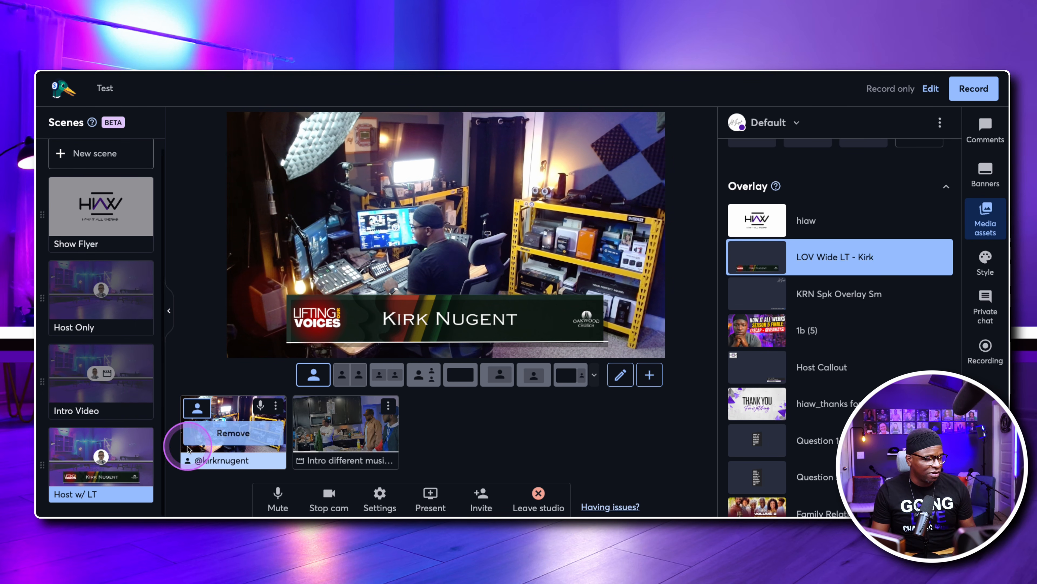
pyautogui.click(109, 153)
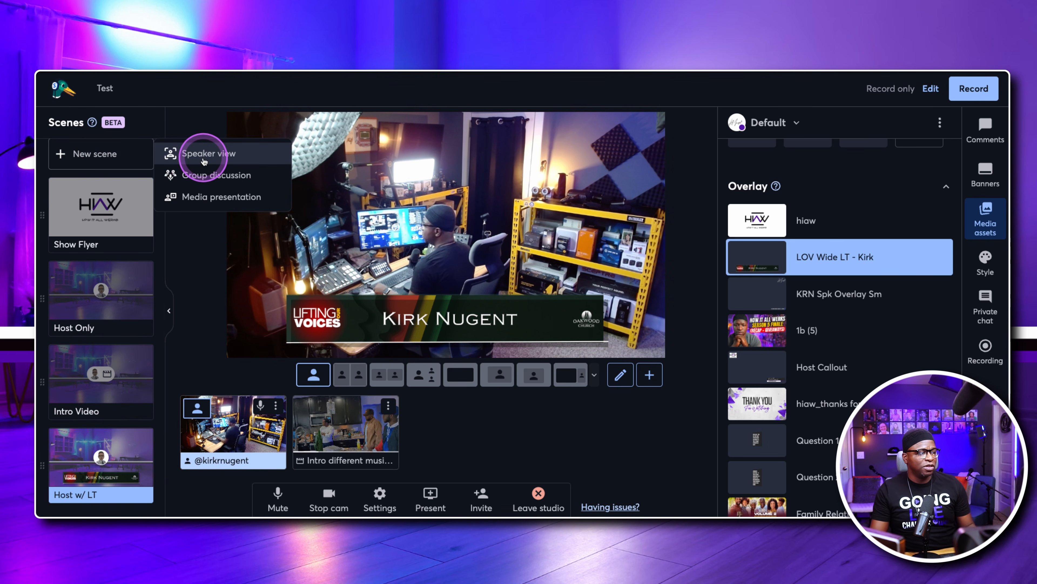
pyautogui.click(212, 197)
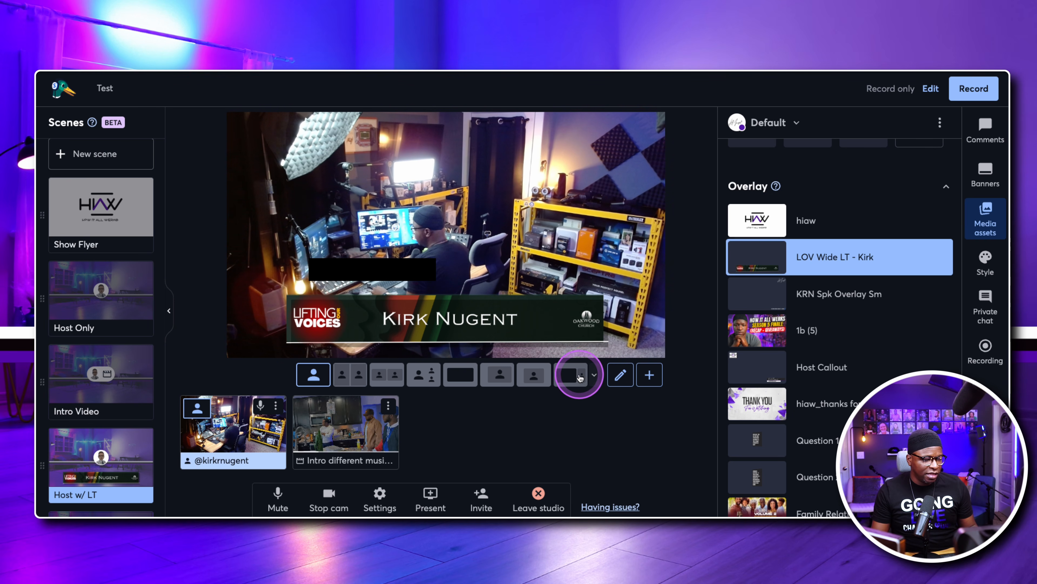
pyautogui.scroll(-2, 98, 450)
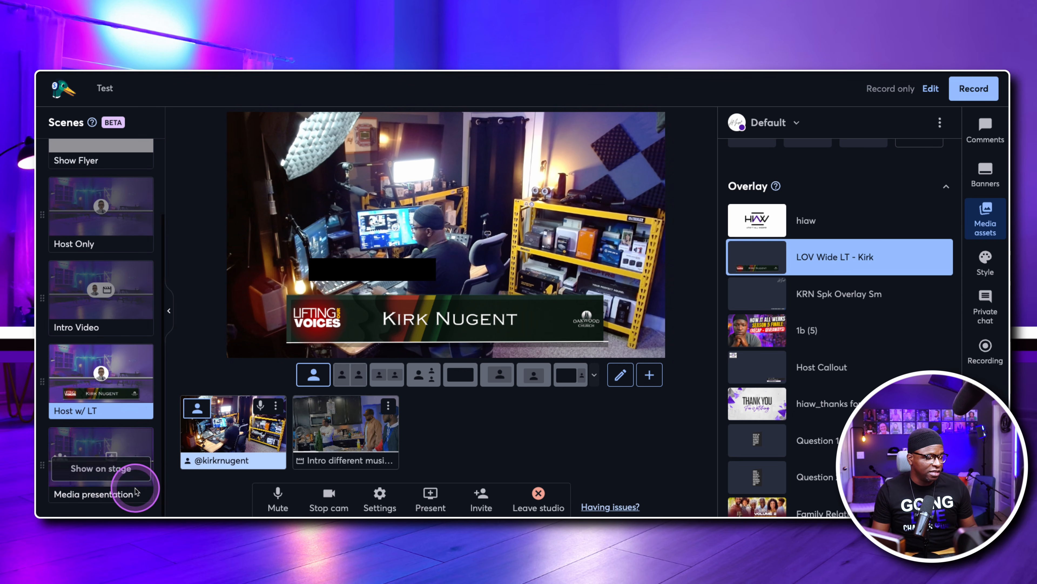
pyautogui.click(100, 469)
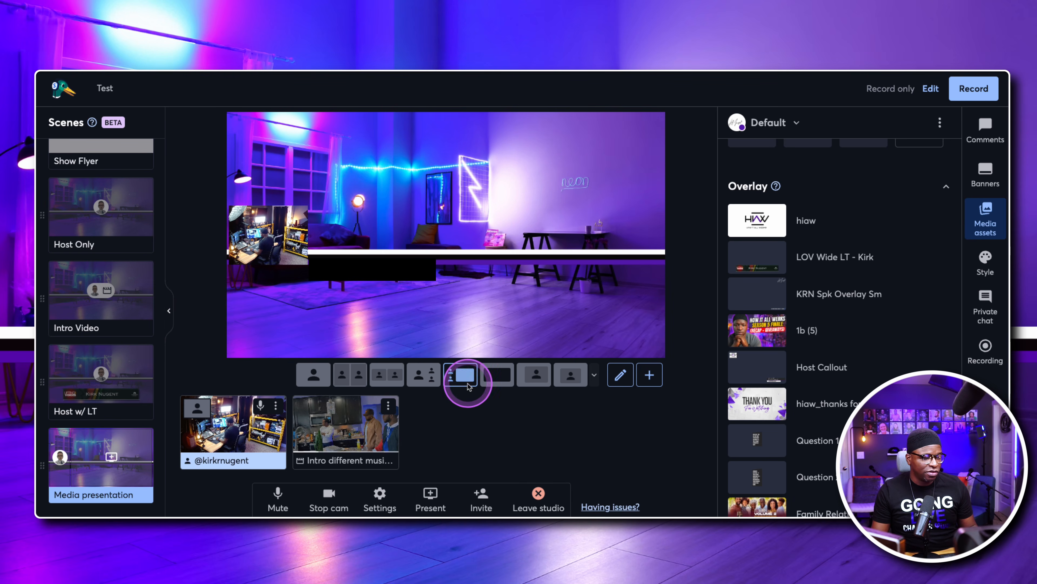
# - Expand the list of stage layouts and set the Media presentation scene's background to the sunset clip HIAW 1920x1080 (1)
pyautogui.click(594, 376)
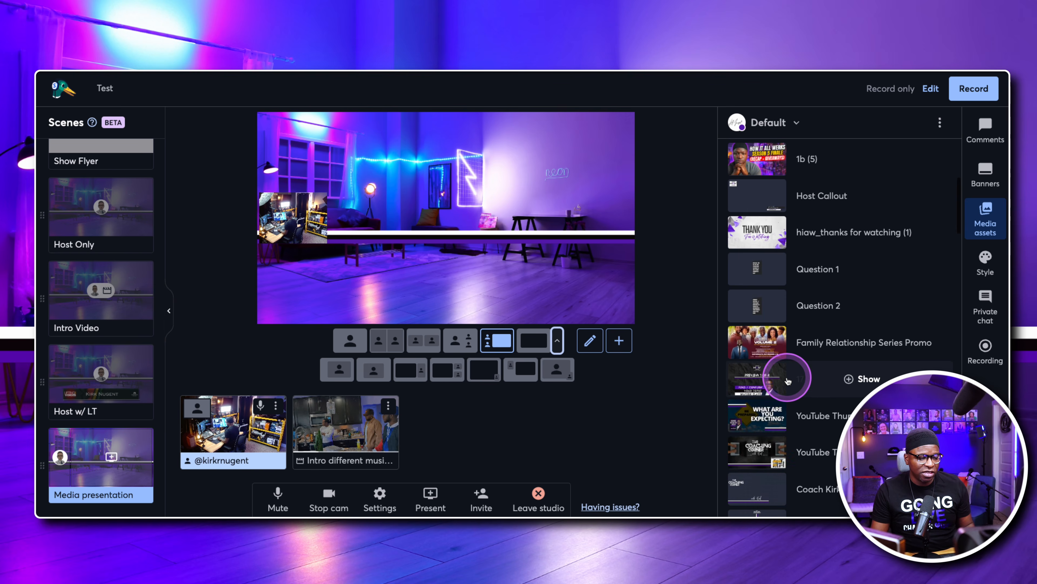
pyautogui.scroll(-4, 788, 381)
pyautogui.scroll(-15, 828, 380)
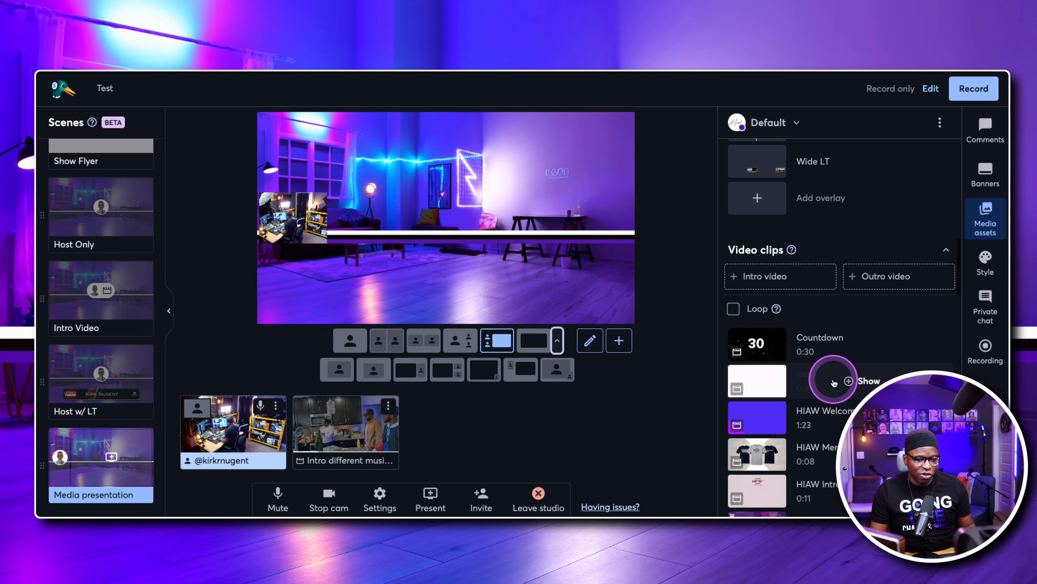
pyautogui.scroll(-12, 840, 386)
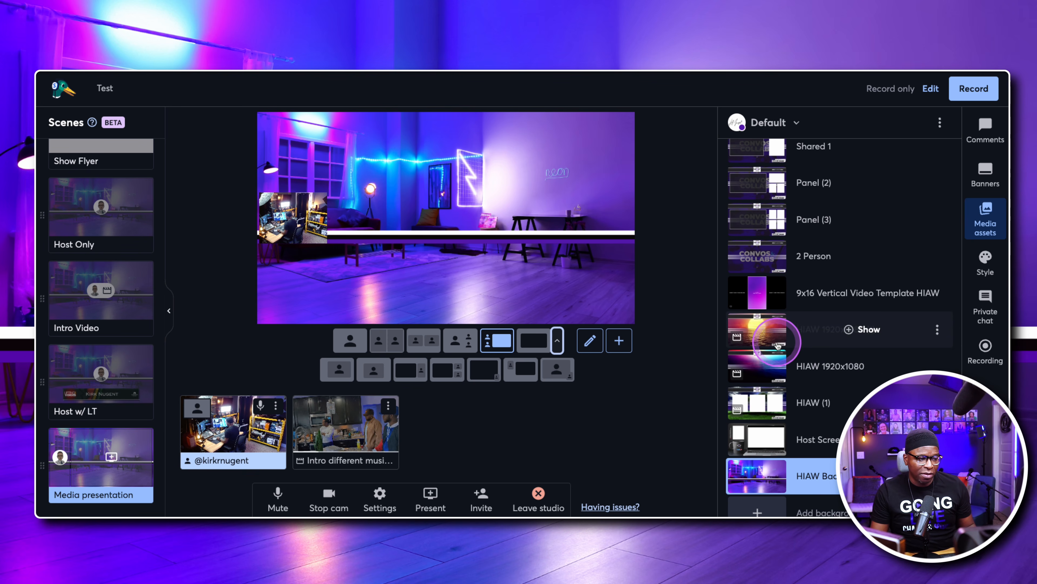
pyautogui.click(760, 335)
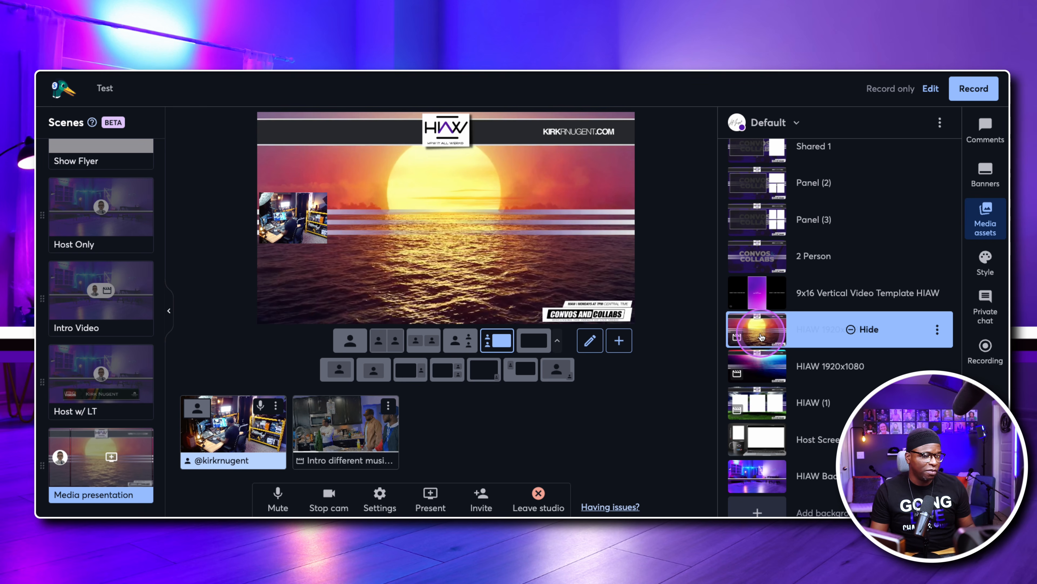
# - Load the Extreme Makeover slide deck and show it on stage in the layout with large media beside a narrow host camera
pyautogui.moveTo(342, 423)
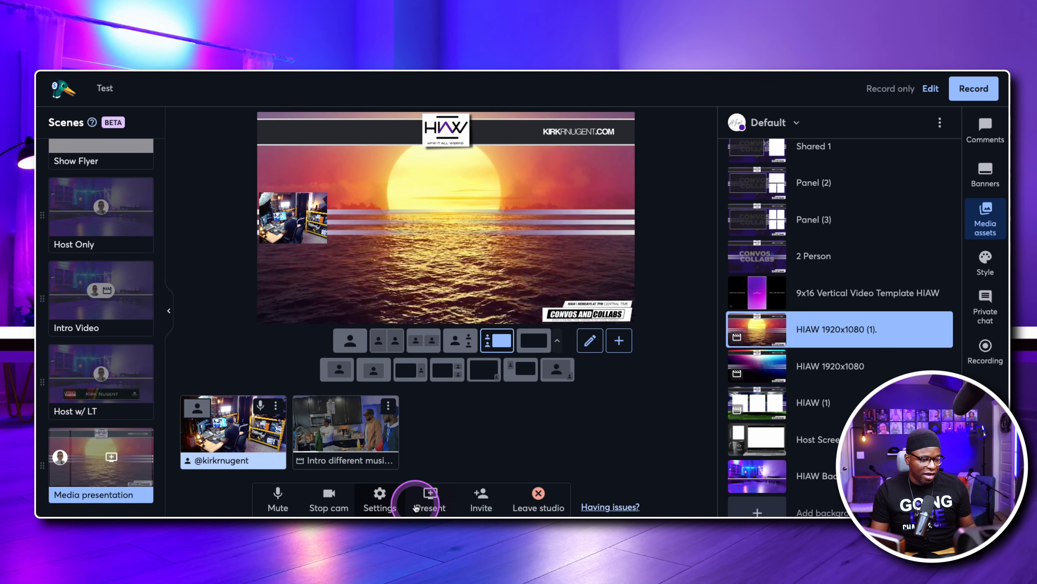
pyautogui.click(428, 500)
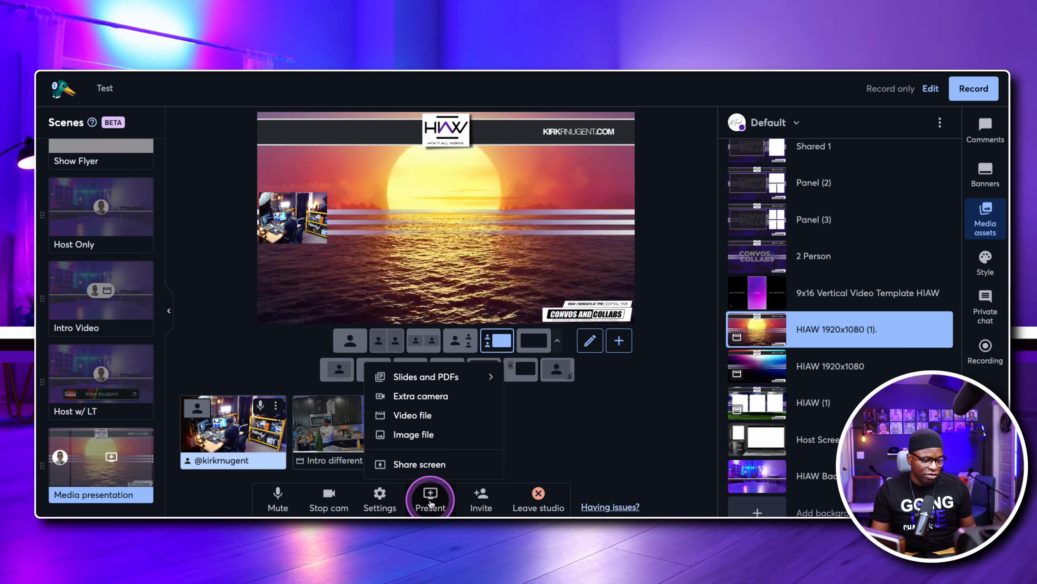
pyautogui.click(449, 376)
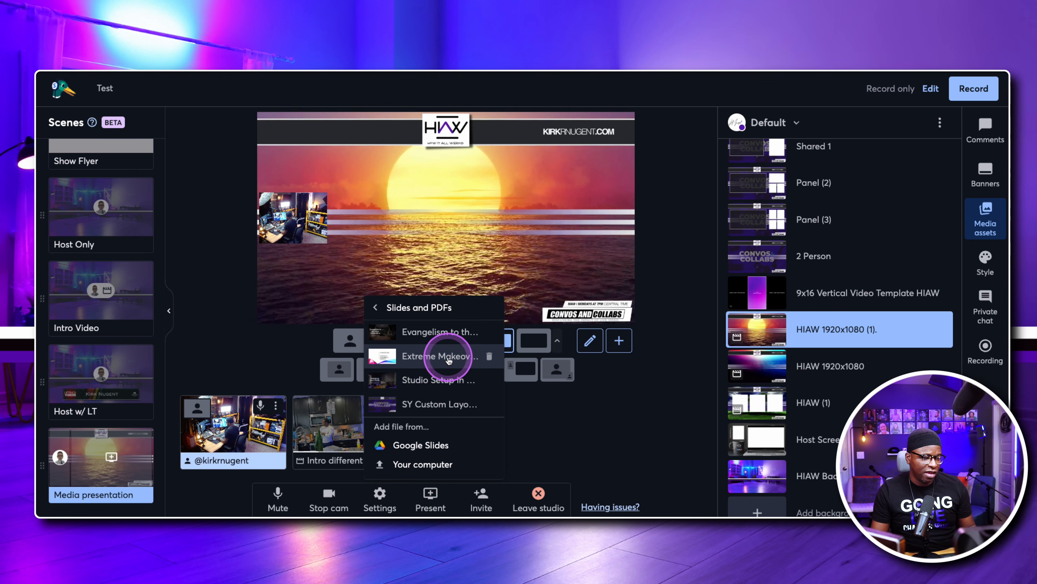
pyautogui.click(454, 366)
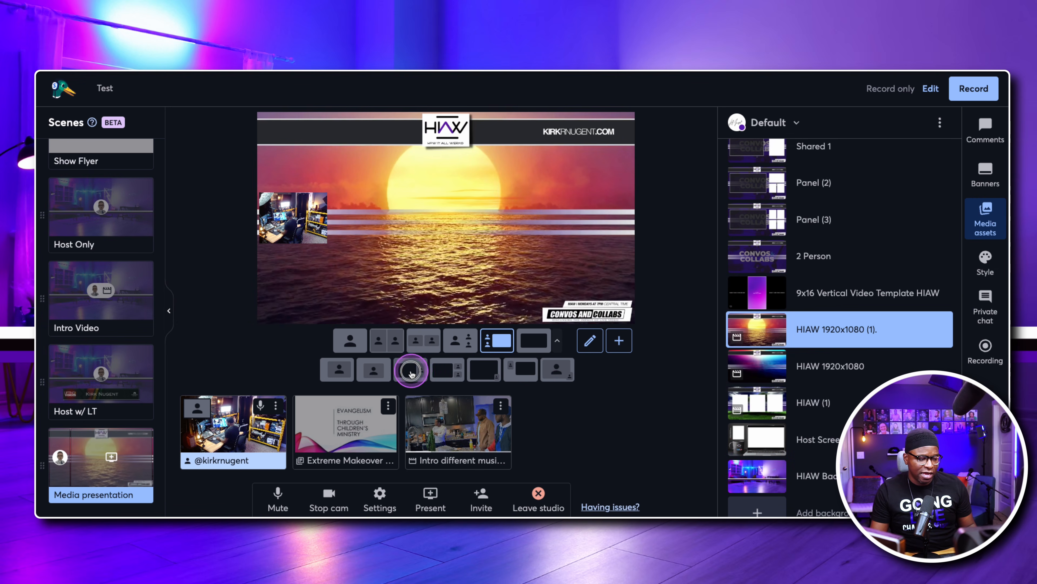
pyautogui.click(411, 372)
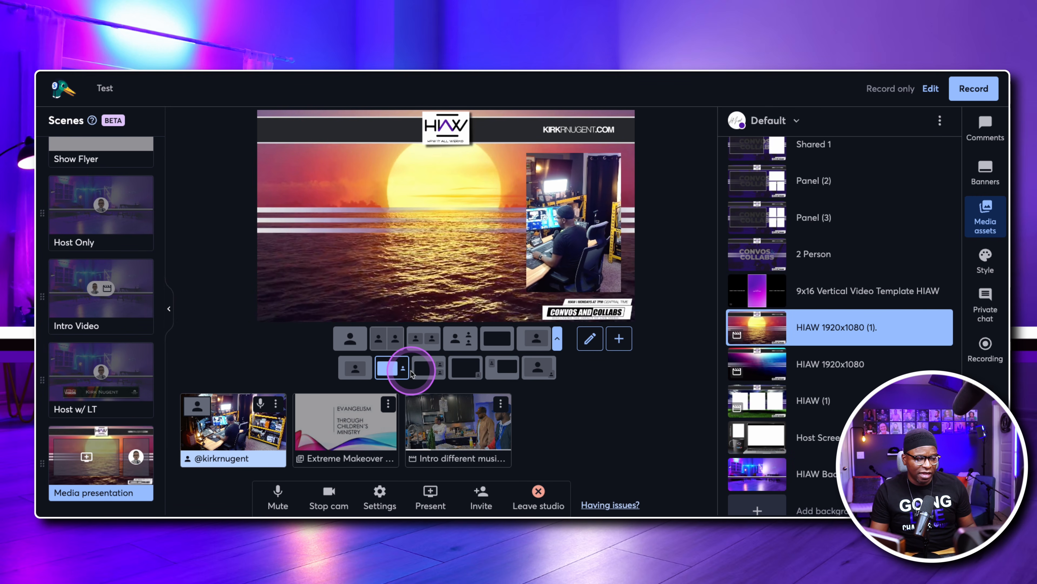
pyautogui.click(357, 430)
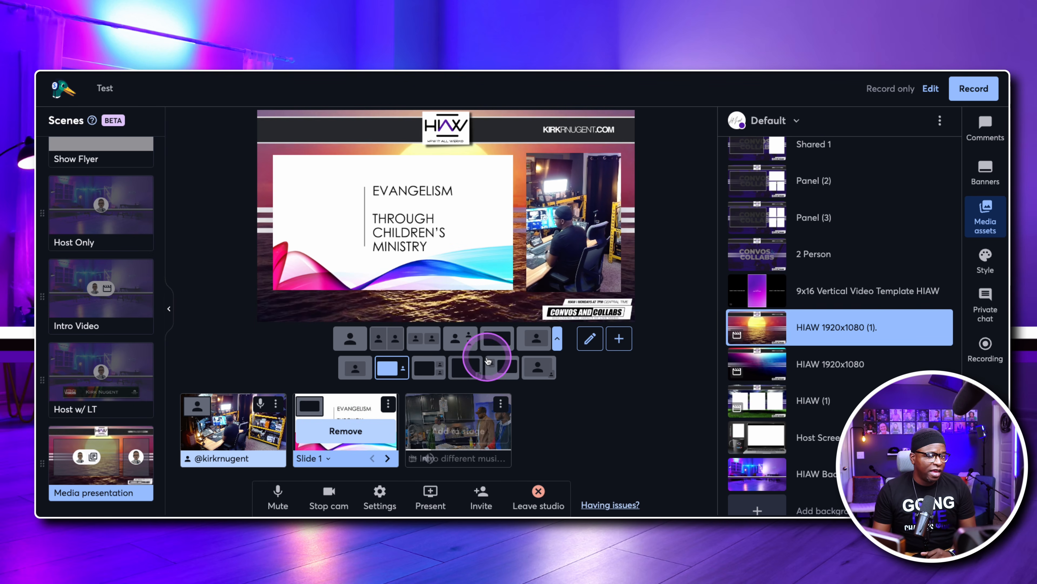
# - Page forward through the Extreme Makeover slides on stage and return to slide 1
pyautogui.click(437, 267)
pyautogui.click(437, 267)
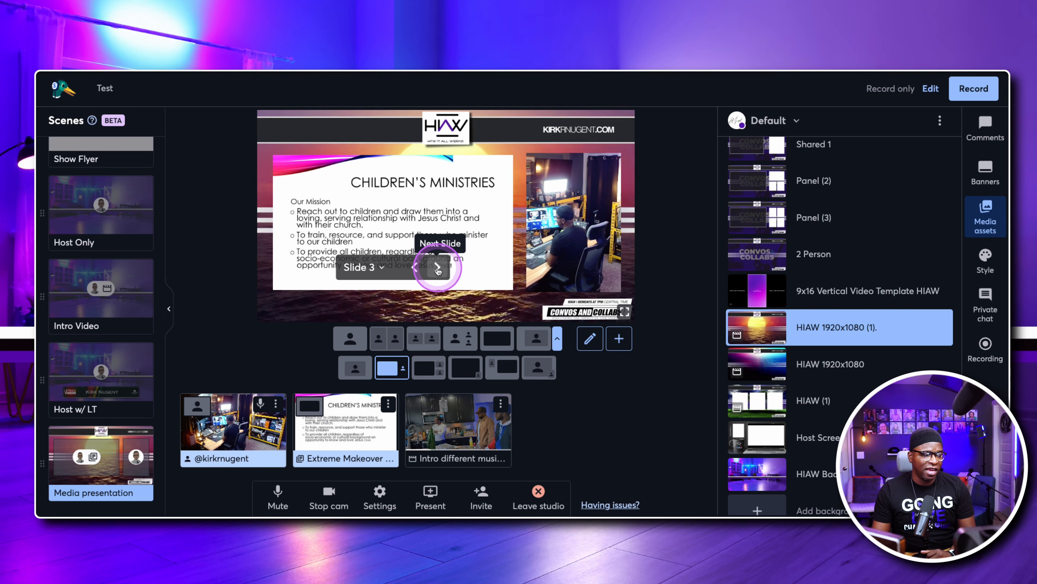
pyautogui.click(436, 267)
pyautogui.click(416, 267)
pyautogui.click(415, 268)
pyautogui.click(416, 268)
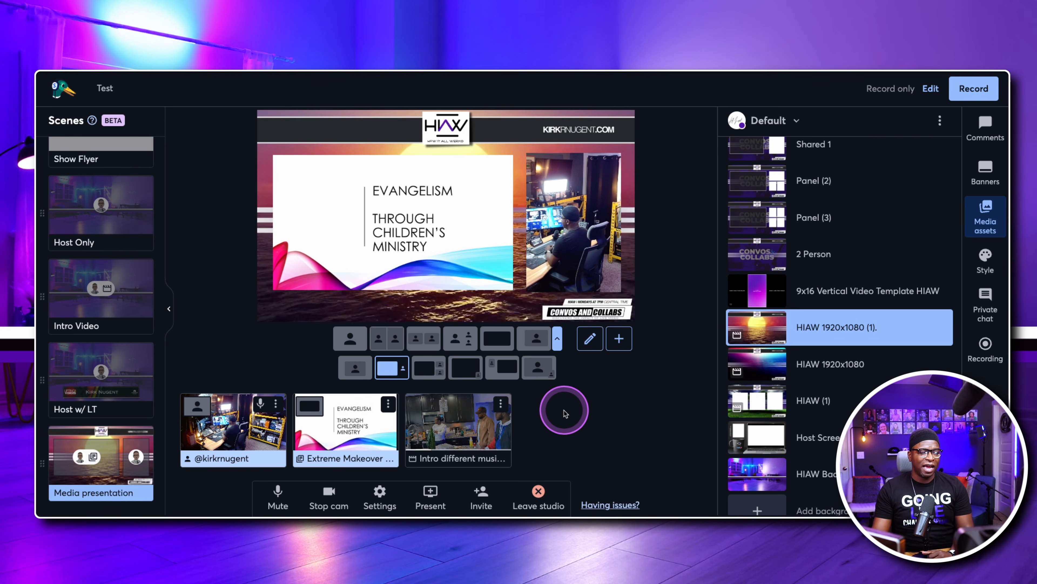
# - Preview the Host w/ LT, Host Only and Show Flyer scenes on stage, ending on Media presentation
pyautogui.moveTo(571, 251)
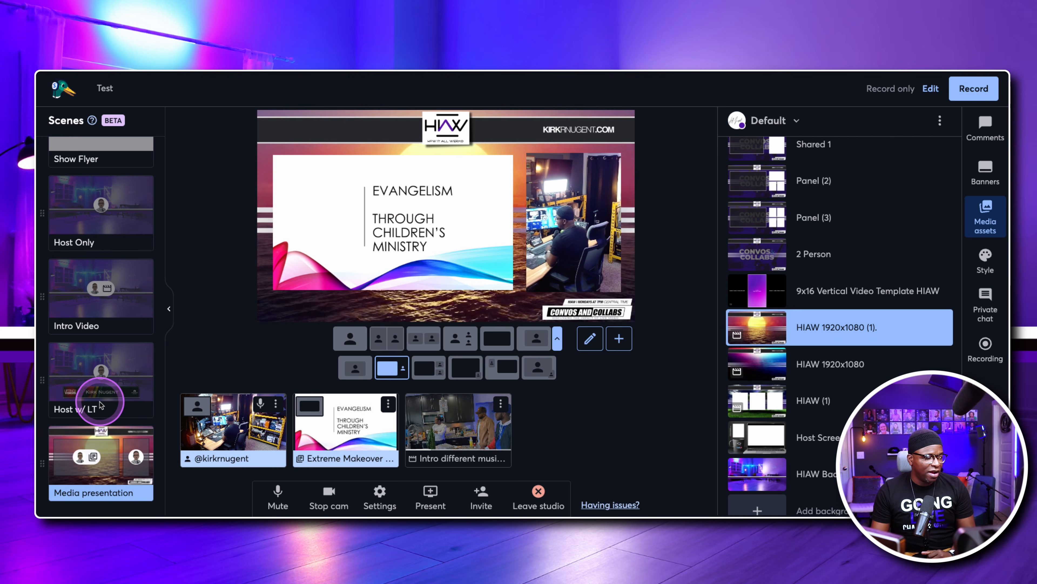
pyautogui.click(100, 374)
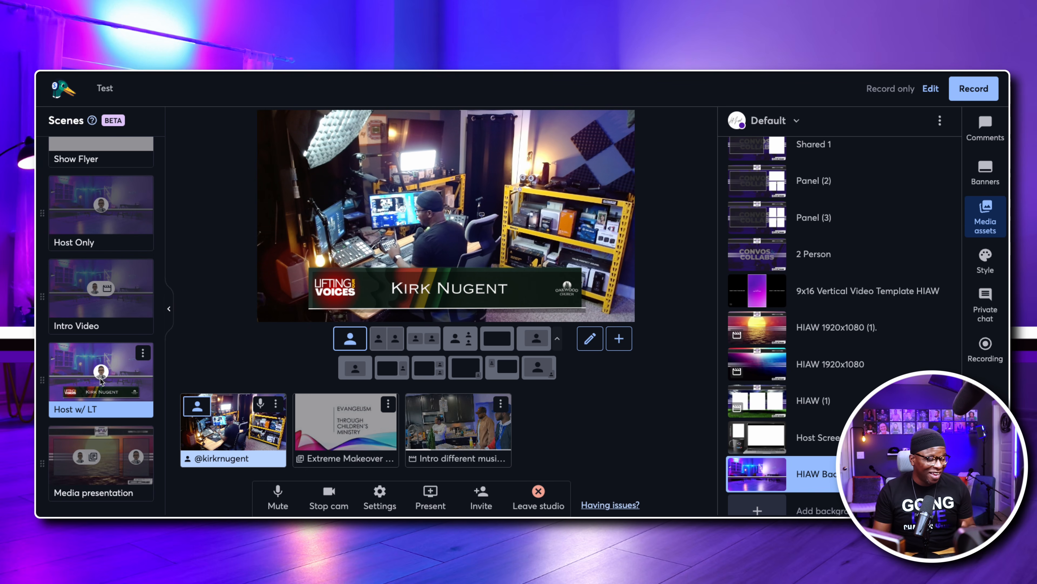
pyautogui.click(94, 212)
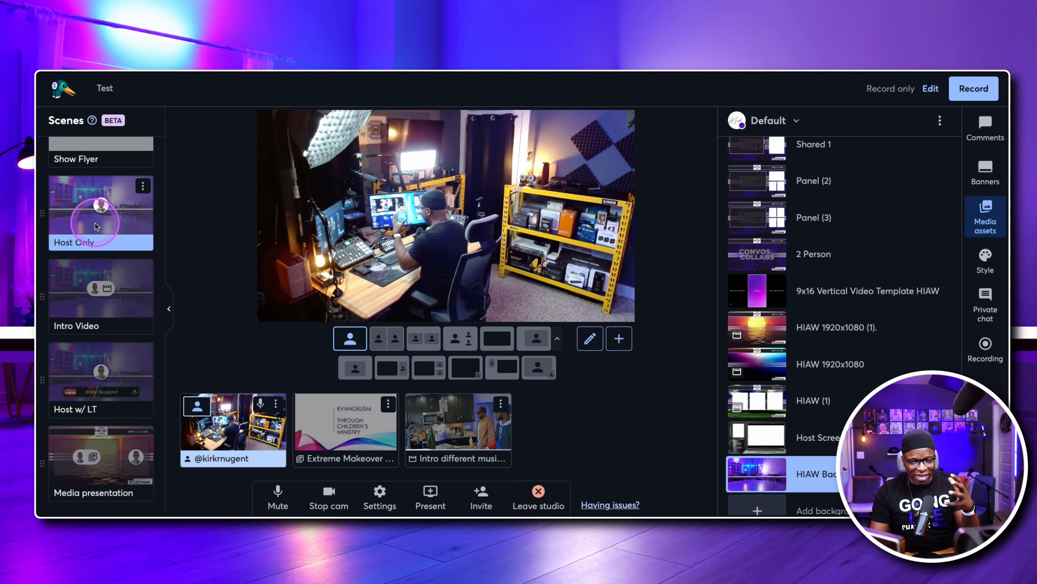
pyautogui.scroll(2, 98, 205)
pyautogui.click(104, 185)
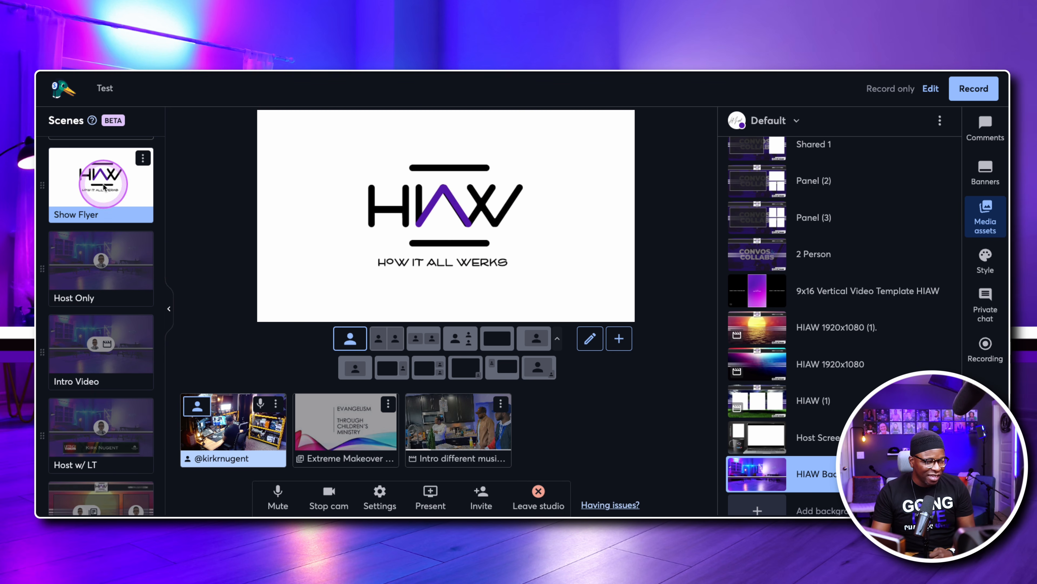
pyautogui.scroll(-2, 104, 327)
pyautogui.click(109, 471)
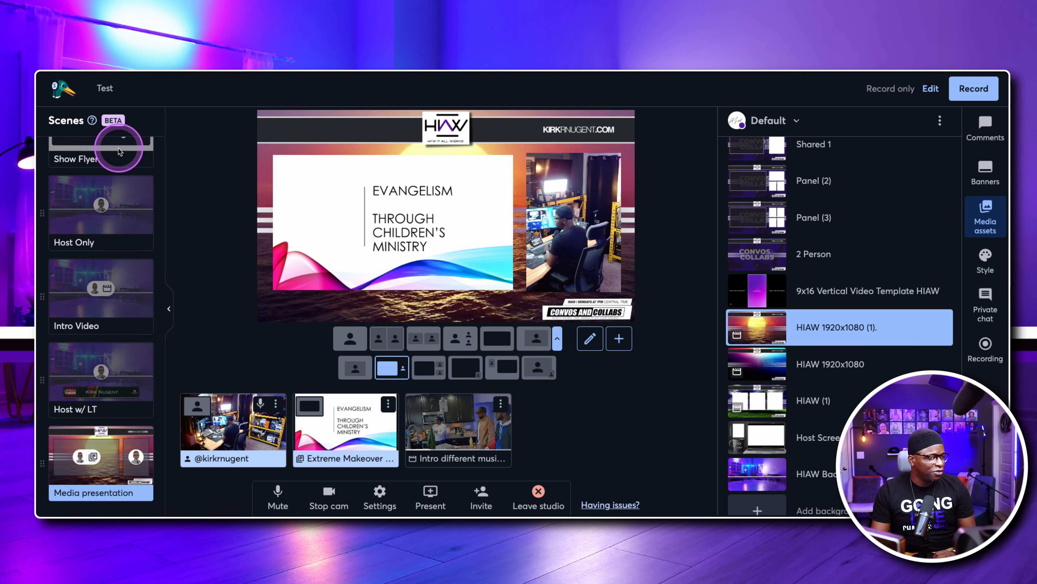
# - Add another Speaker view scene to the scene list and show it on stage
pyautogui.scroll(3, 108, 141)
pyautogui.click(98, 163)
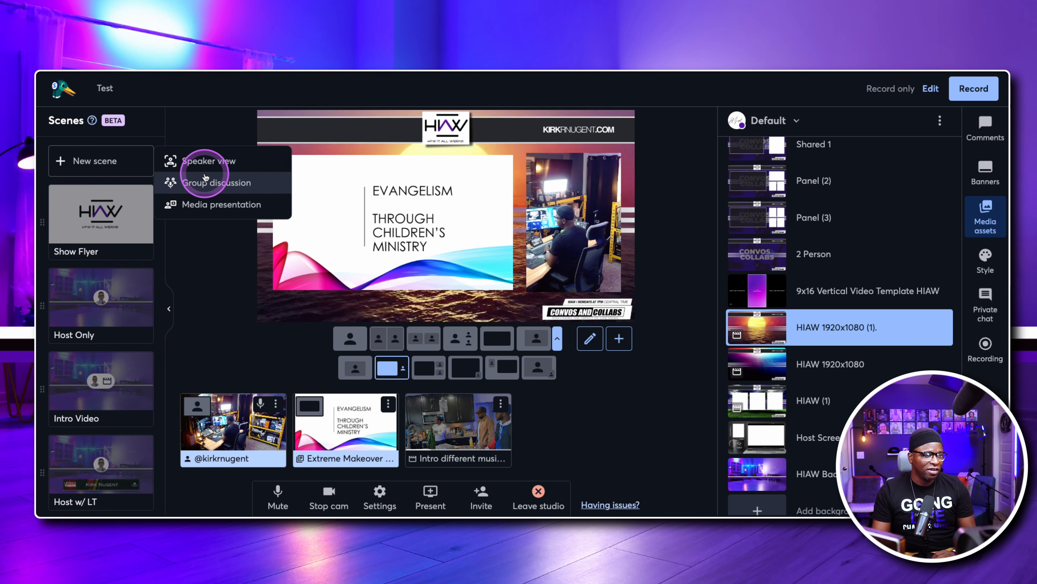
pyautogui.click(217, 163)
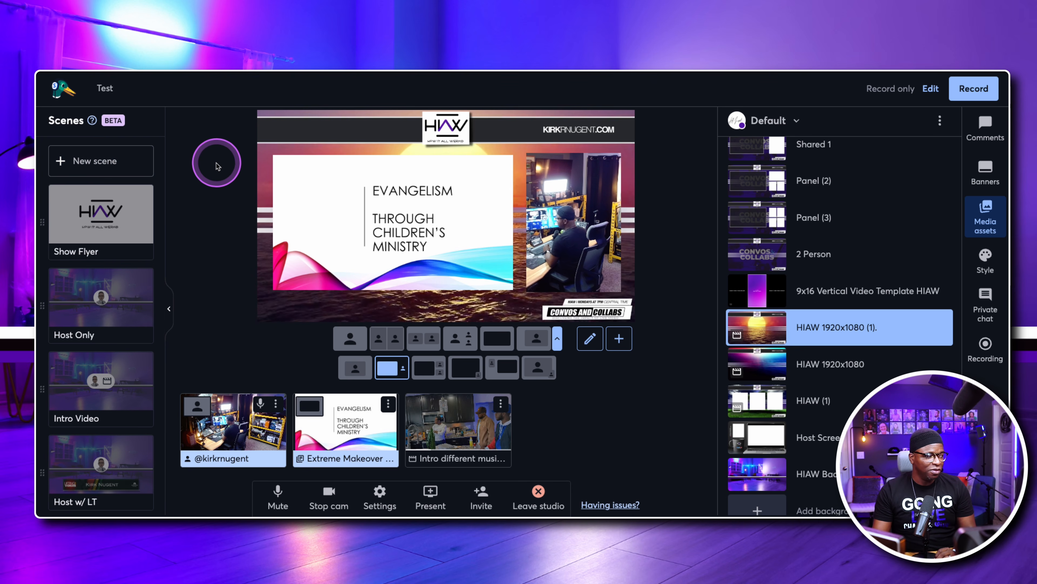
pyautogui.moveTo(444, 302)
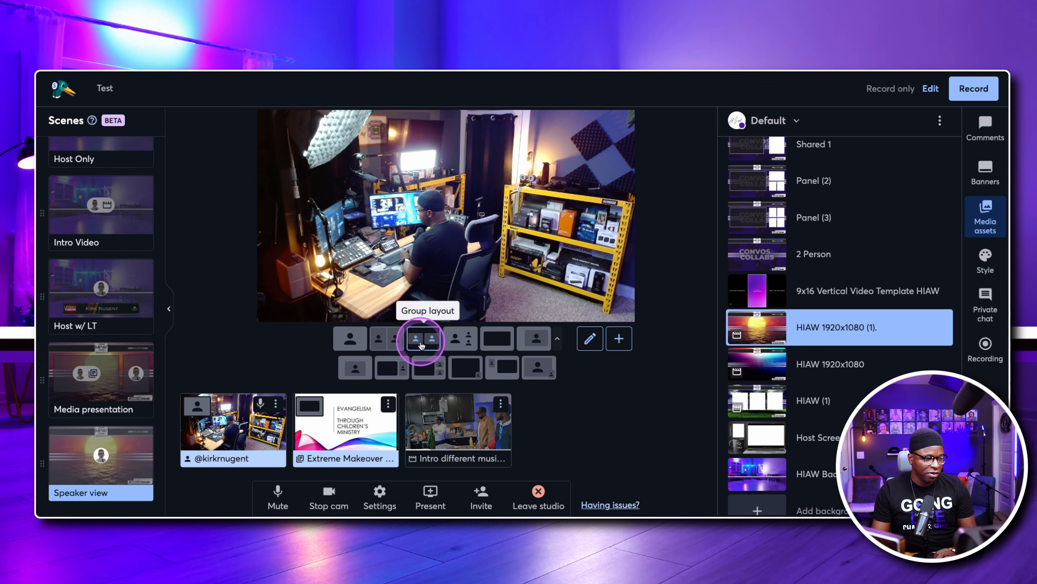
# - Share an extra camera at Full High Definition (1080p) and add it to the stage beside the host camera
pyautogui.click(430, 503)
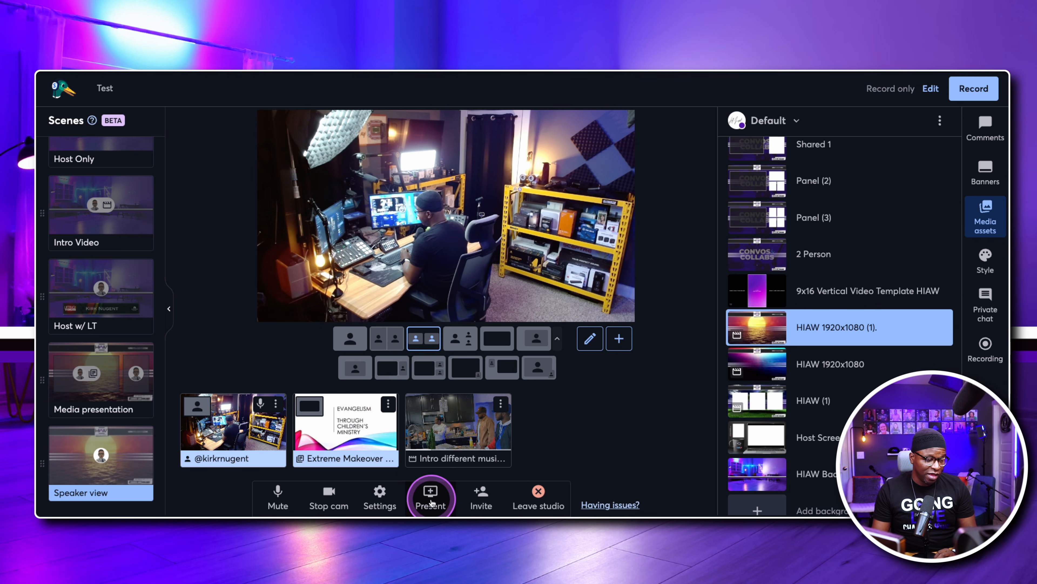
pyautogui.click(439, 393)
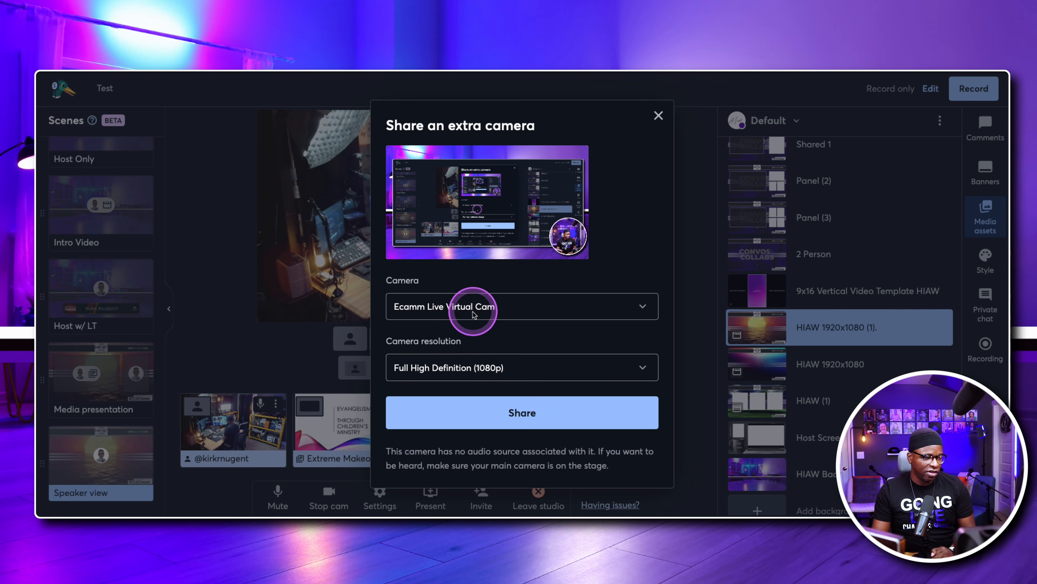
pyautogui.click(474, 315)
pyautogui.click(503, 372)
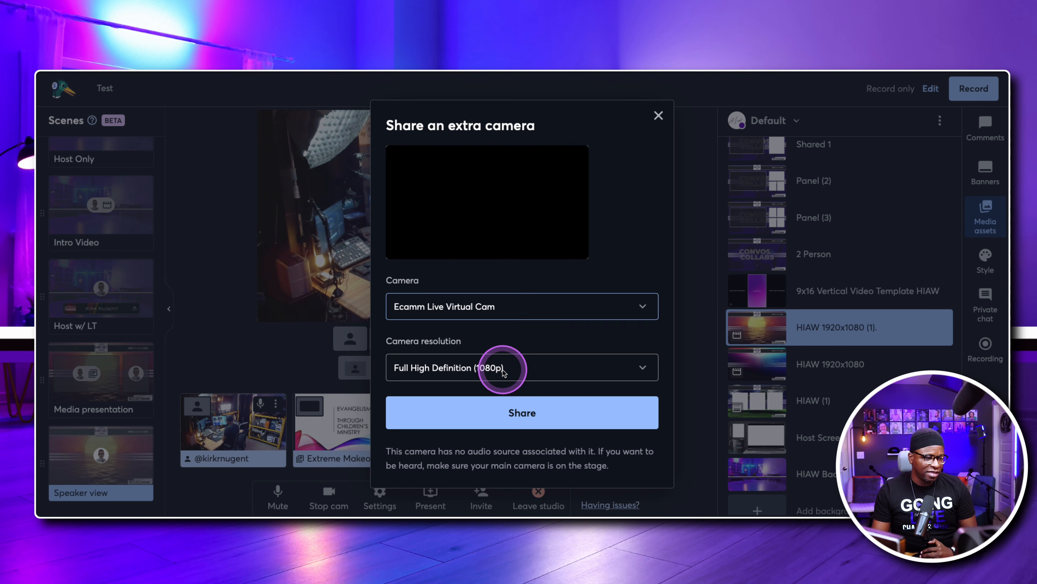
pyautogui.click(522, 413)
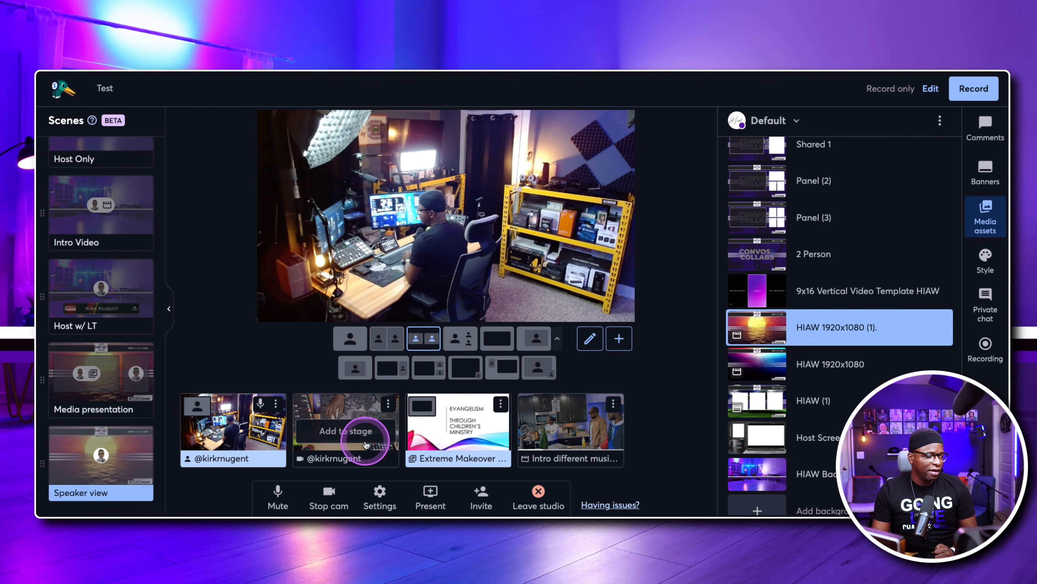
pyautogui.click(341, 431)
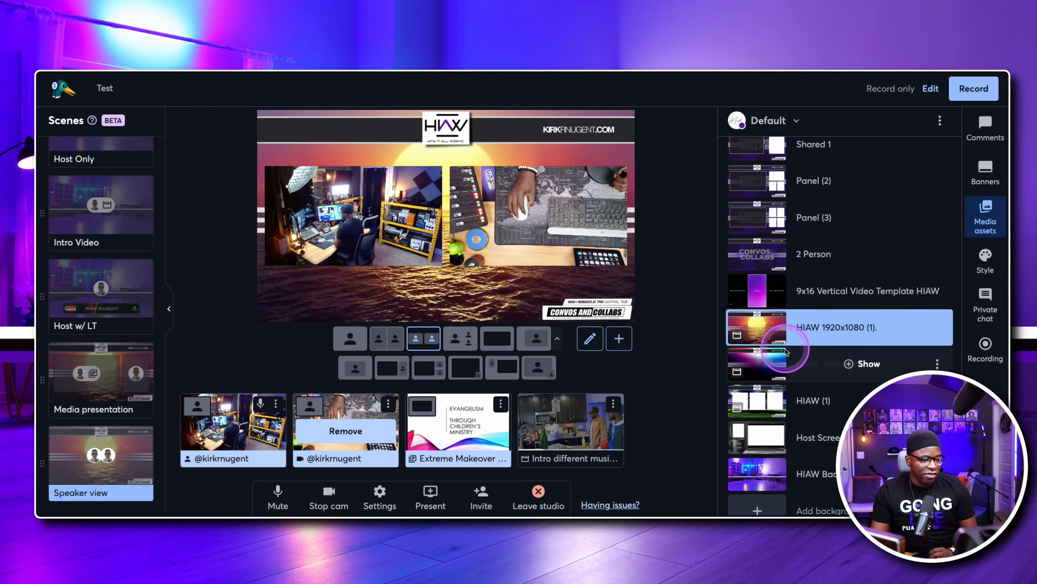
# - Apply the HIAW 1920x1080 background to the Speaker view scene and show the Wide LT overlay
pyautogui.click(761, 370)
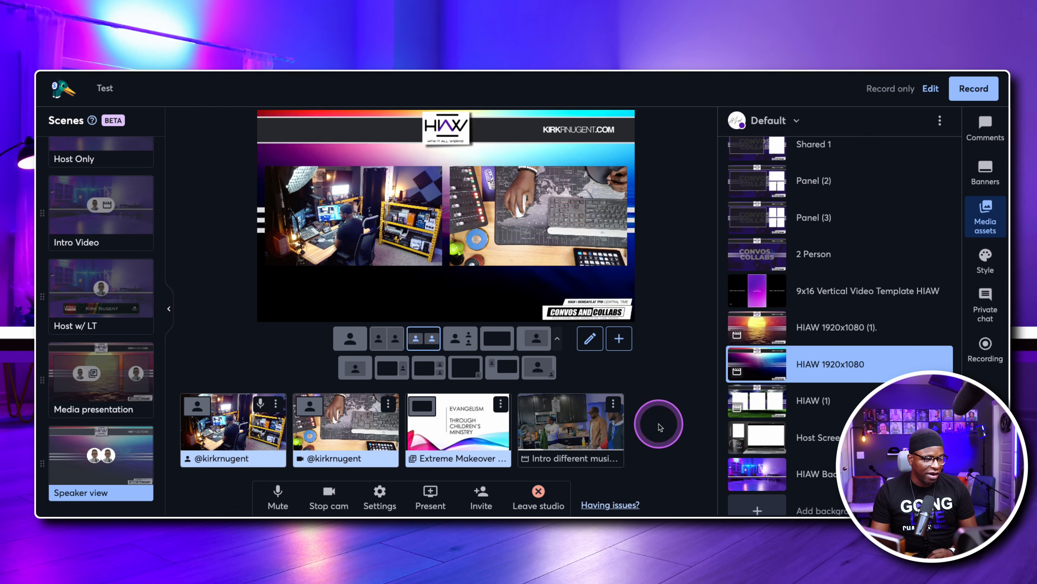
pyautogui.scroll(1, 780, 367)
pyautogui.scroll(10, 781, 368)
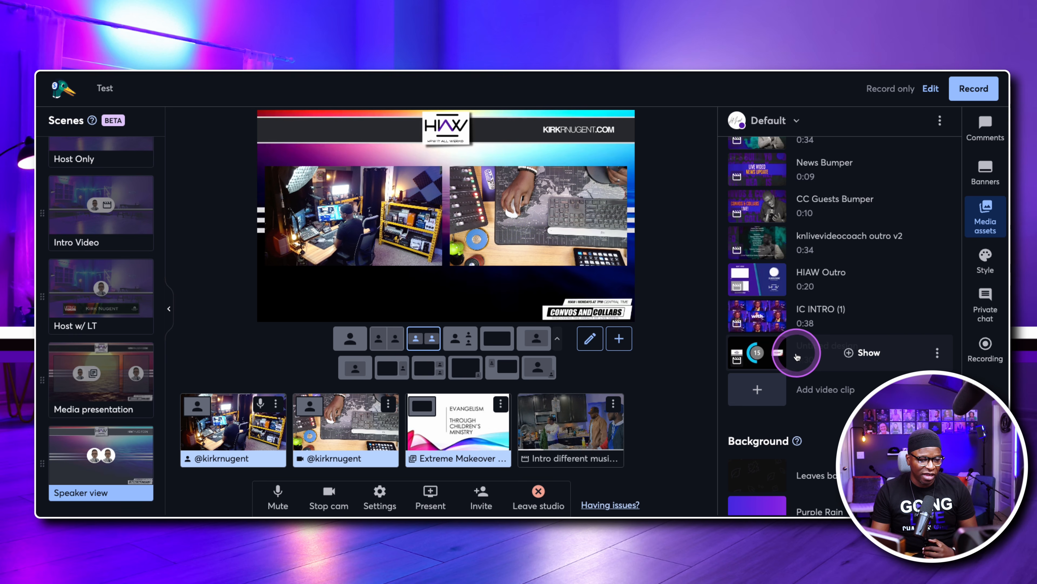
pyautogui.scroll(8, 801, 347)
pyautogui.scroll(6, 825, 320)
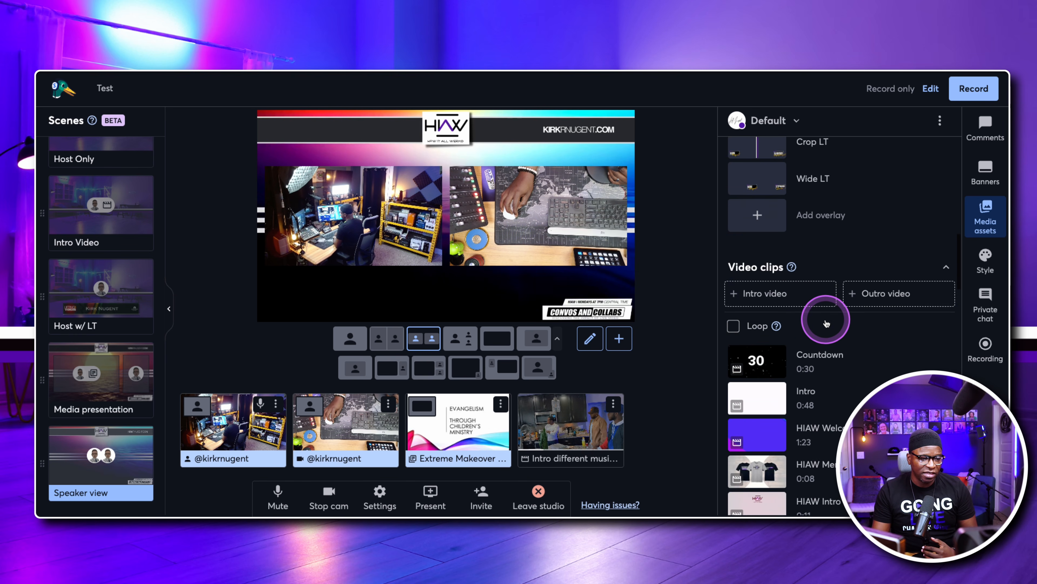
pyautogui.click(762, 298)
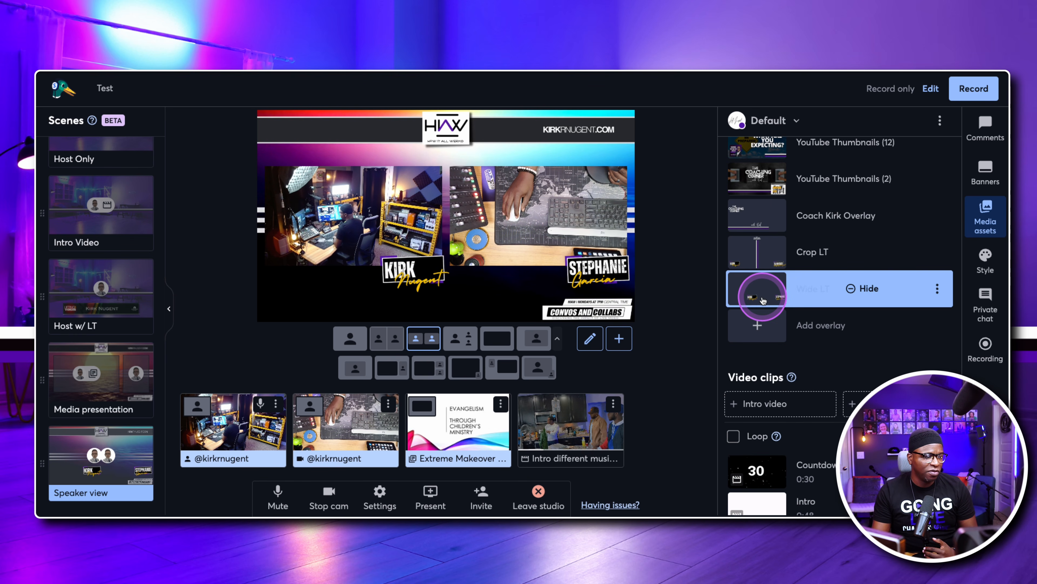
pyautogui.moveTo(450, 409)
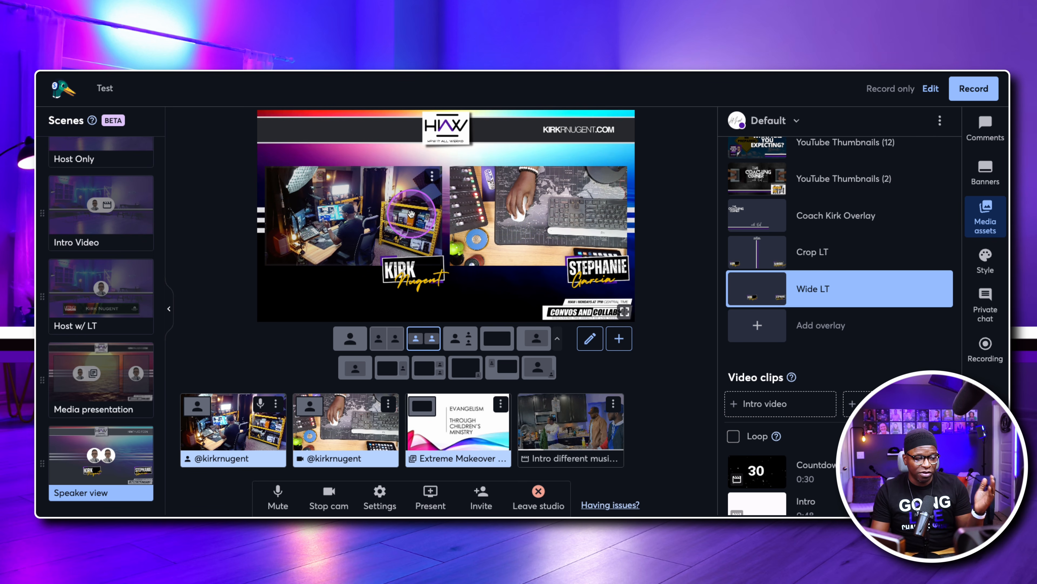
# - Preview the Media presentation and Speaker view scenes on stage, ending on Host w/ LT
pyautogui.click(98, 393)
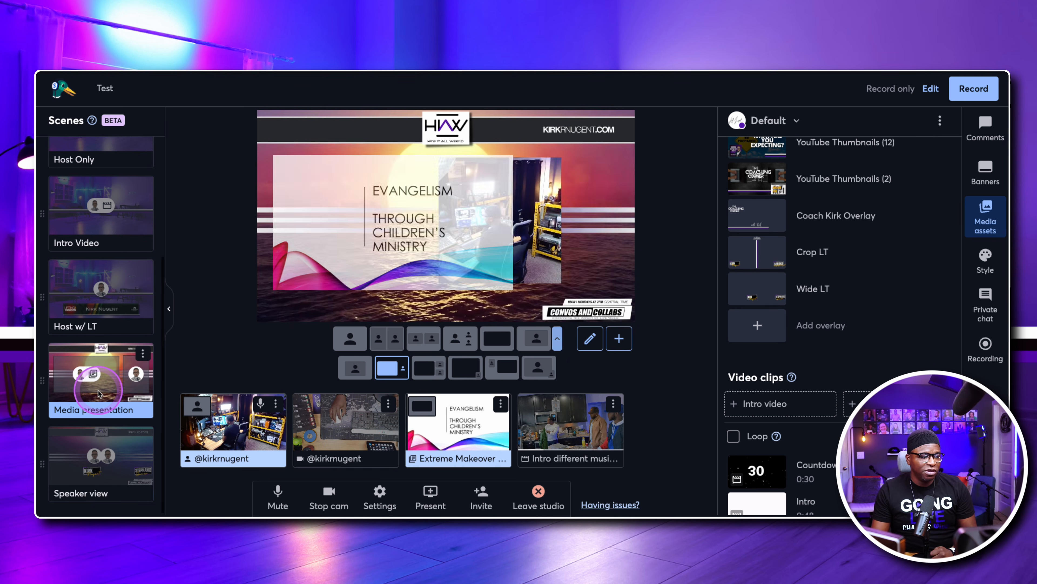
pyautogui.click(98, 466)
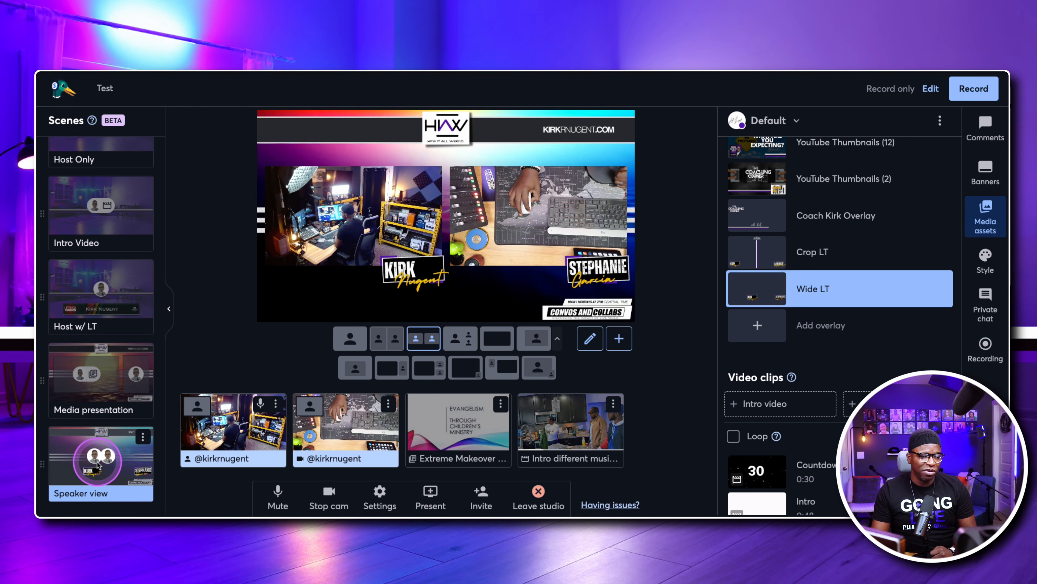
pyautogui.click(102, 301)
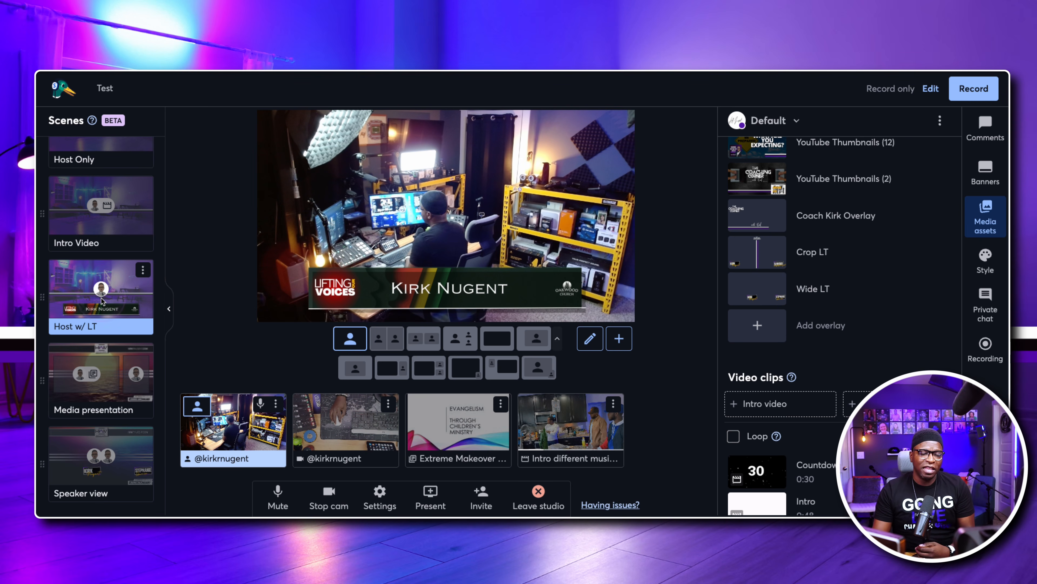
pyautogui.moveTo(113, 391)
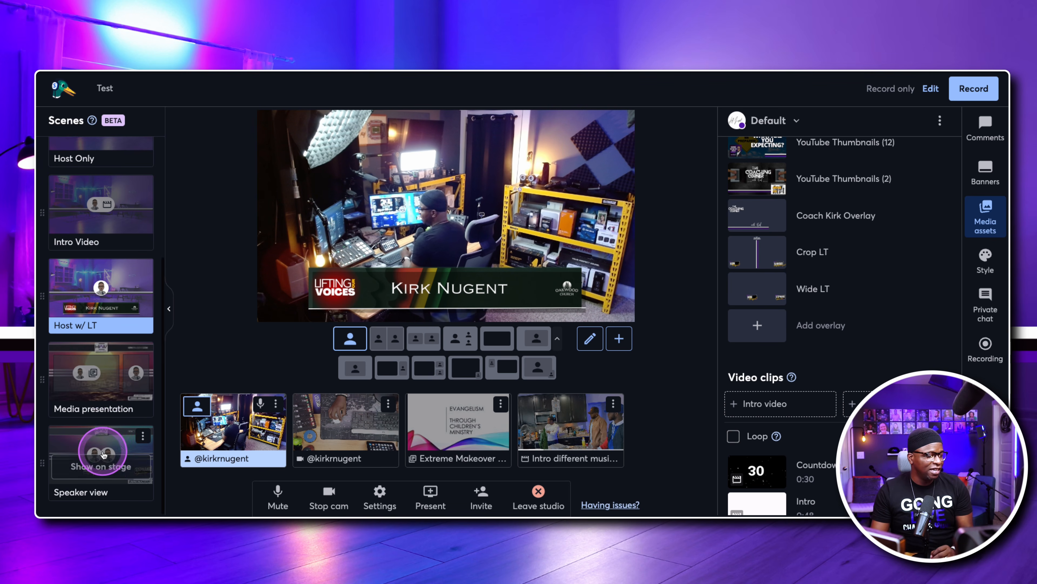
# - Add another Media presentation scene to the scene list and show it on stage
pyautogui.scroll(4, 109, 179)
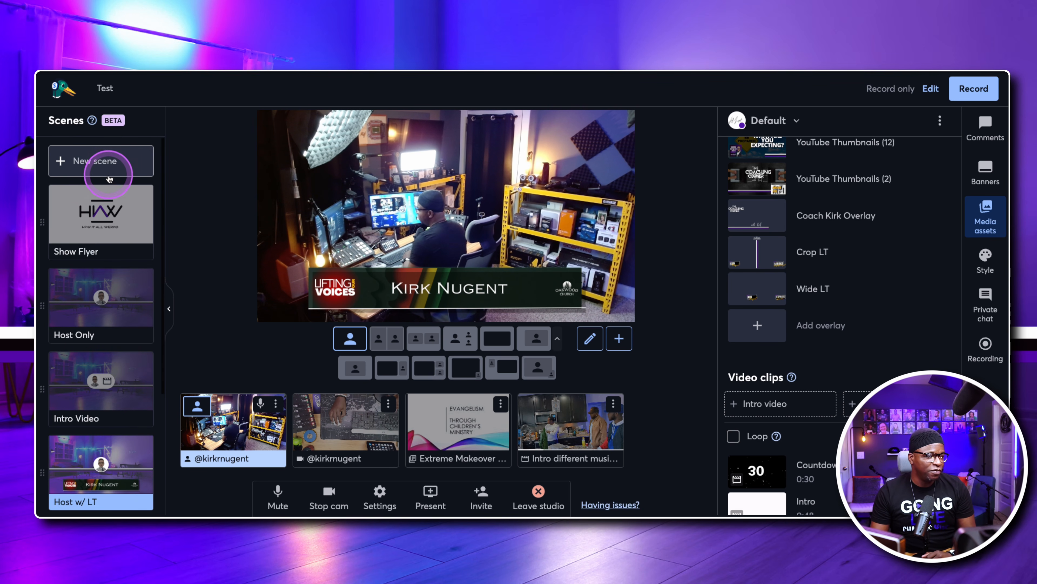
pyautogui.click(104, 163)
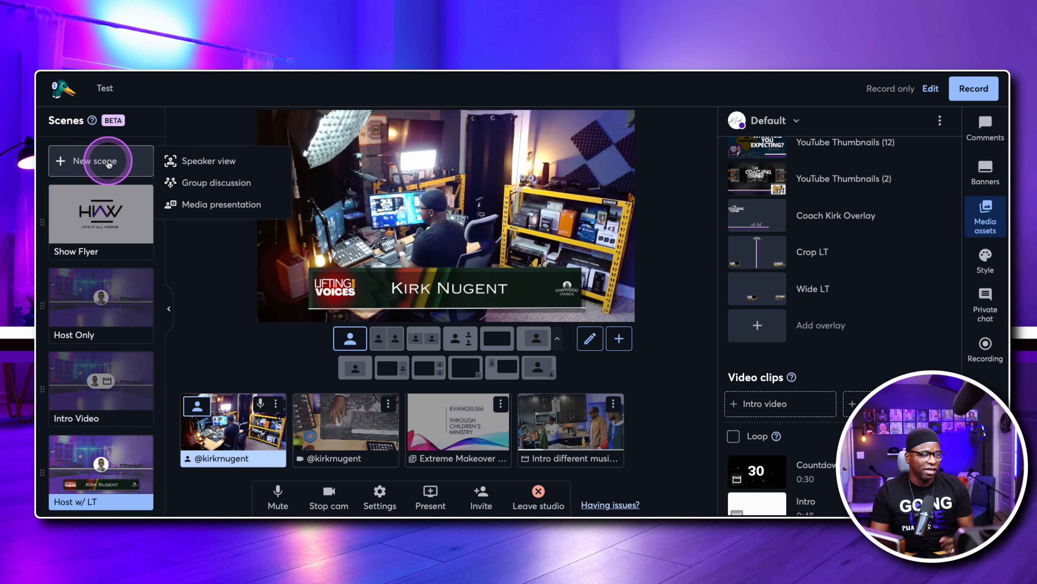
pyautogui.click(222, 206)
pyautogui.scroll(-6, 112, 321)
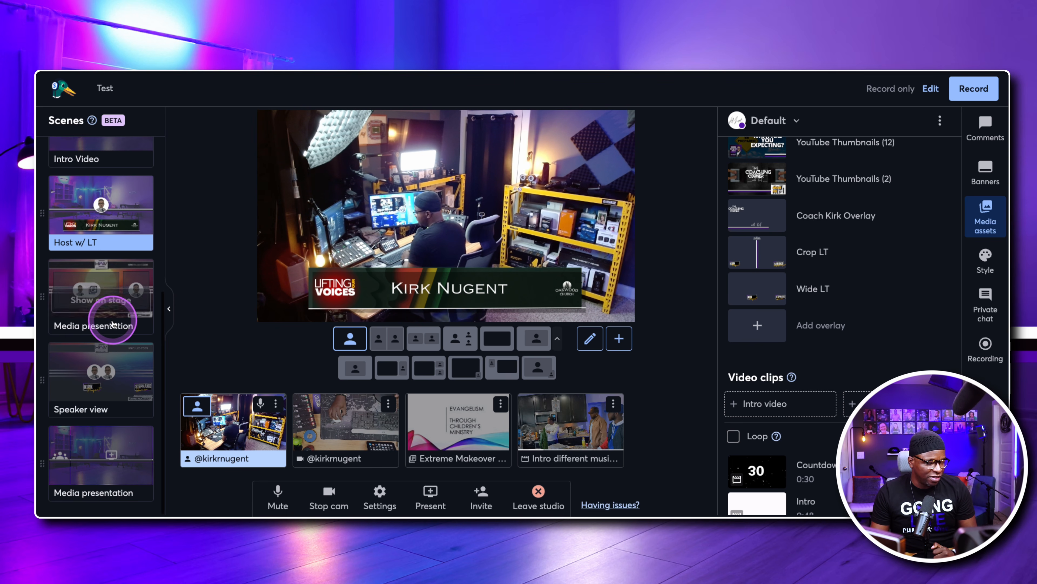
pyautogui.moveTo(96, 454)
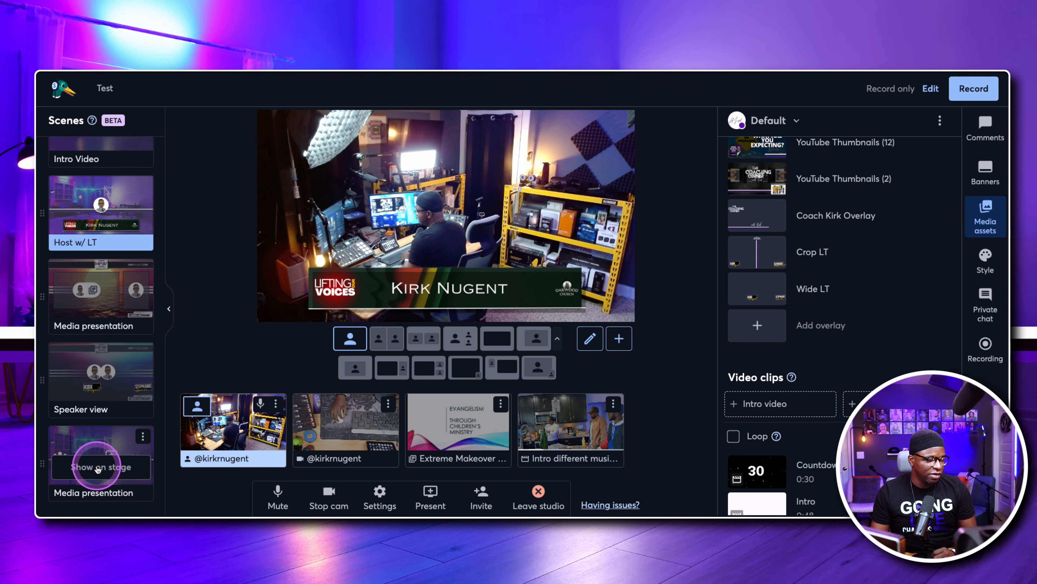
pyautogui.click(98, 469)
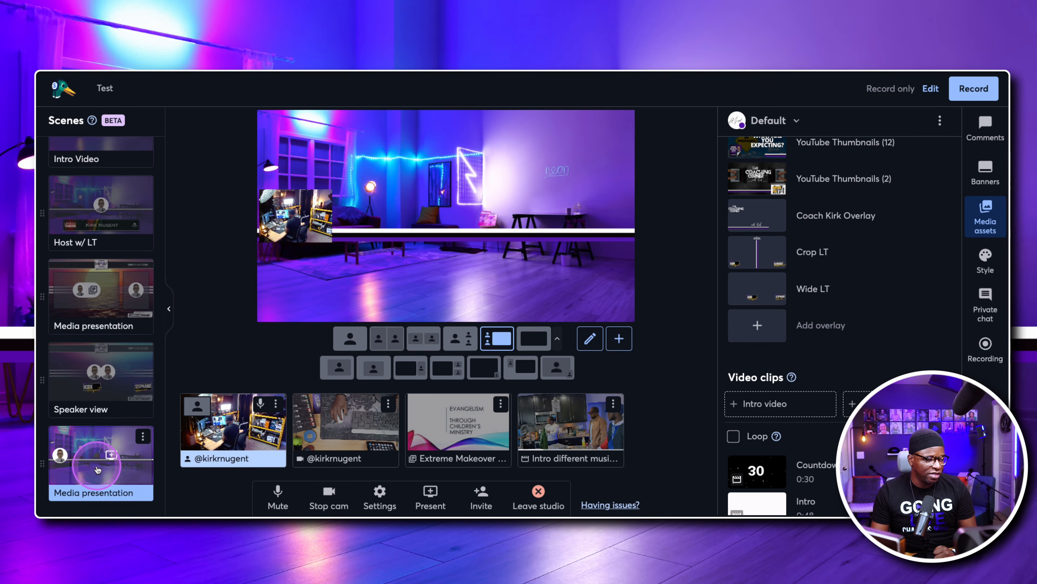
# - Apply Custom layout 7 with the circular host camera and add the overhead desk camera as the large picture
pyautogui.click(558, 370)
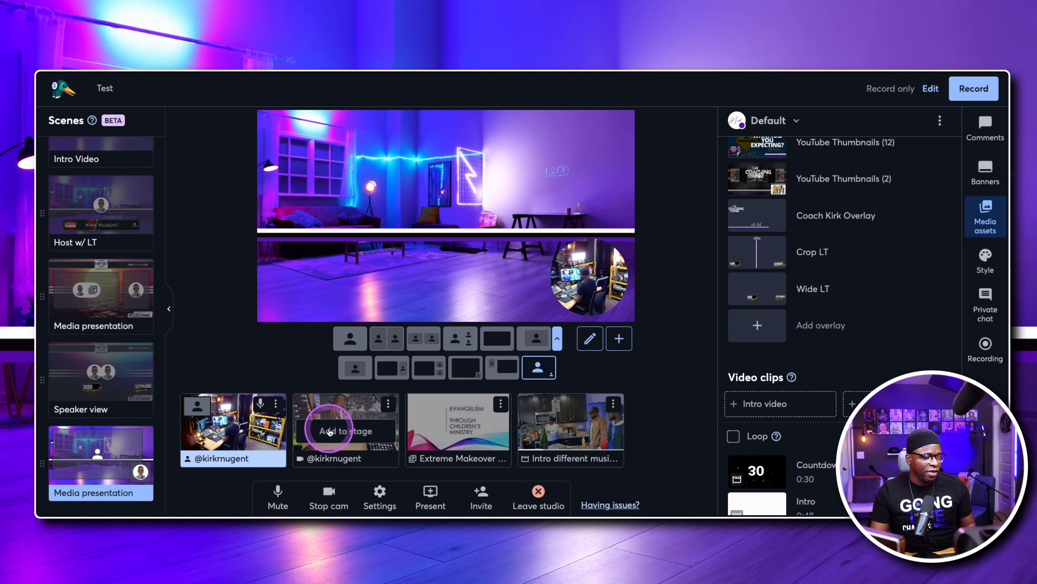
pyautogui.click(341, 430)
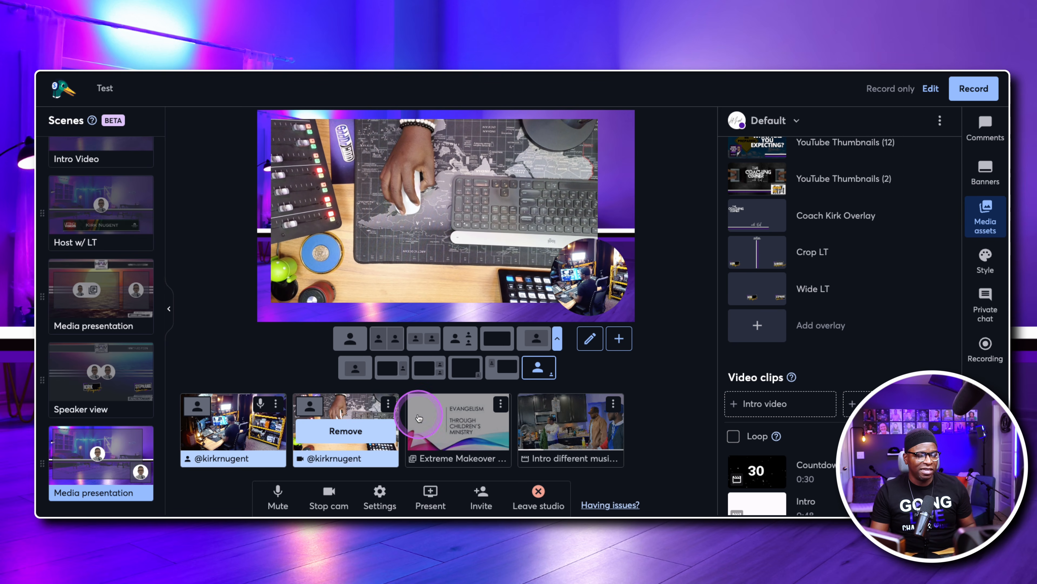
pyautogui.moveTo(485, 408)
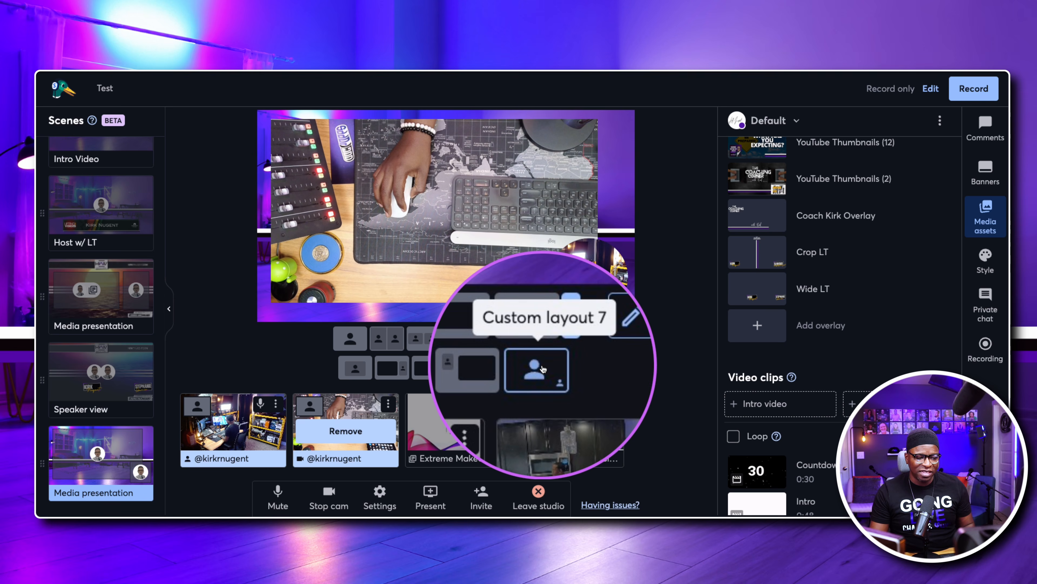
# - Open Custom layout 7 for editing and examine the options of the circular host camera and the large desk camera
pyautogui.click(587, 345)
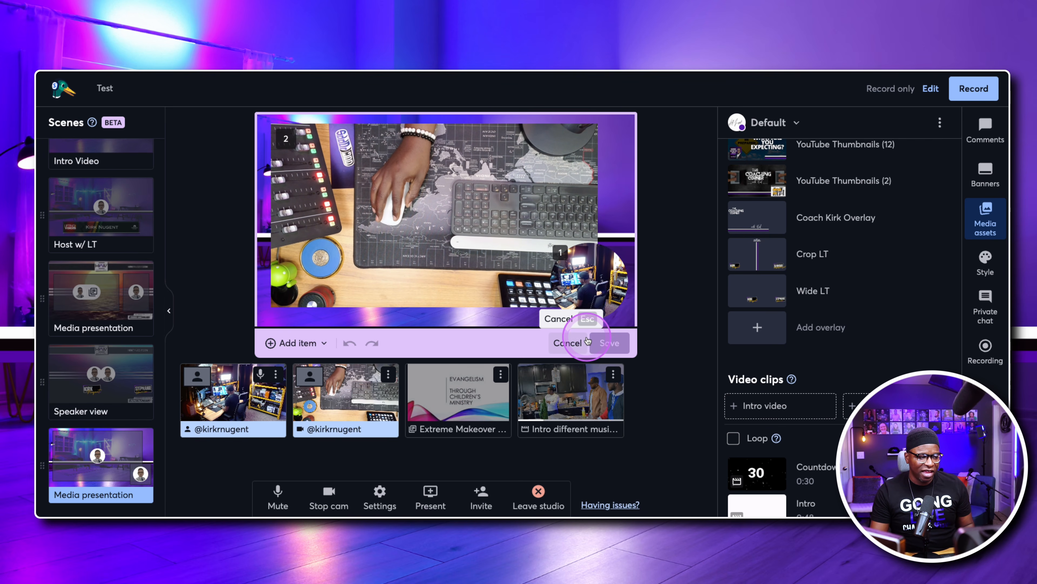
pyautogui.click(588, 291)
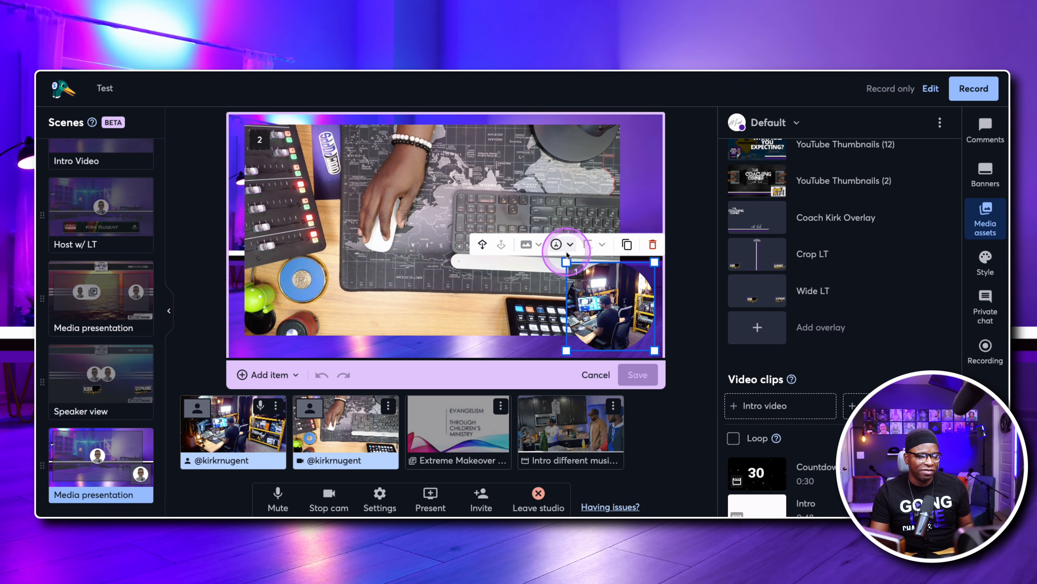
pyautogui.click(564, 250)
pyautogui.click(563, 248)
pyautogui.click(378, 249)
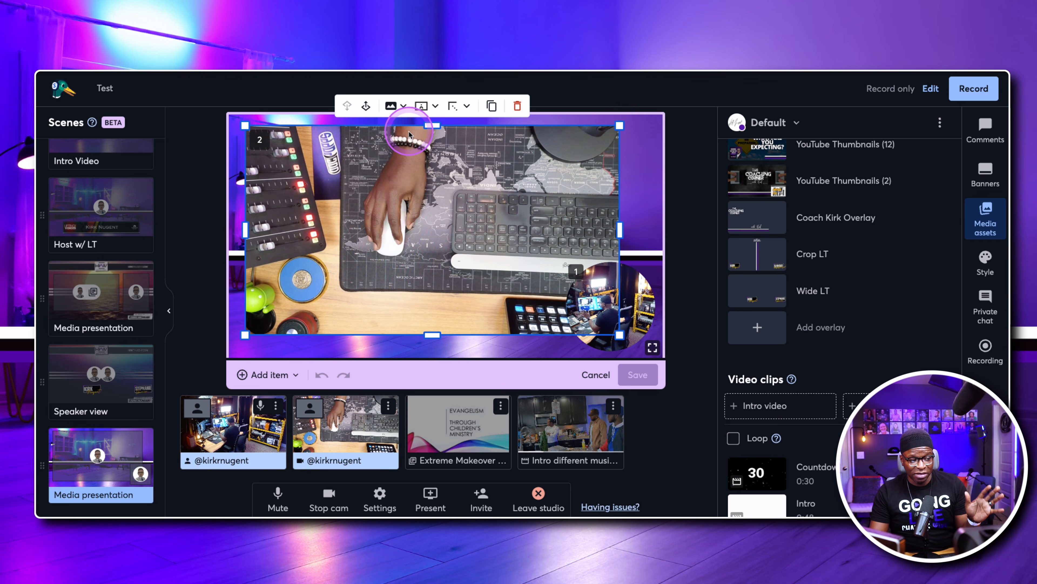
pyautogui.click(613, 294)
# - Try moving the large desk camera layer in front of the host camera, reverse it, and leave layout editing without saving
pyautogui.click(482, 245)
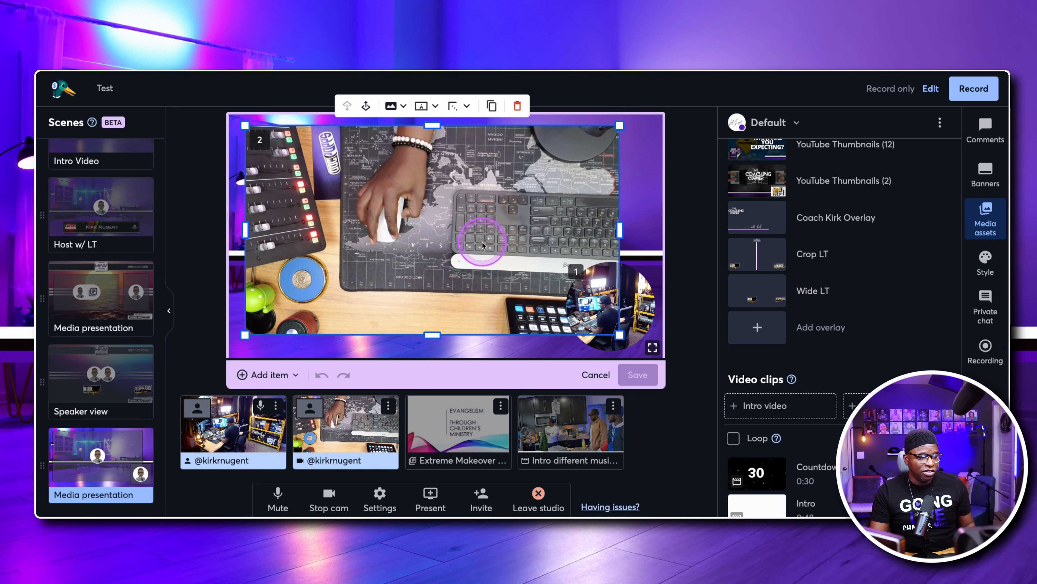
pyautogui.click(366, 106)
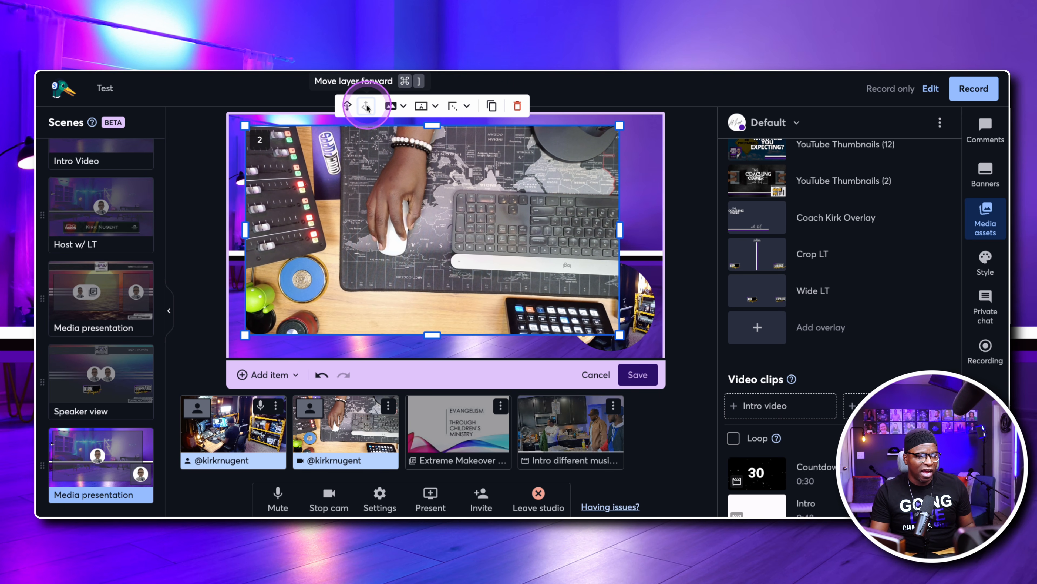
pyautogui.click(348, 106)
pyautogui.click(640, 239)
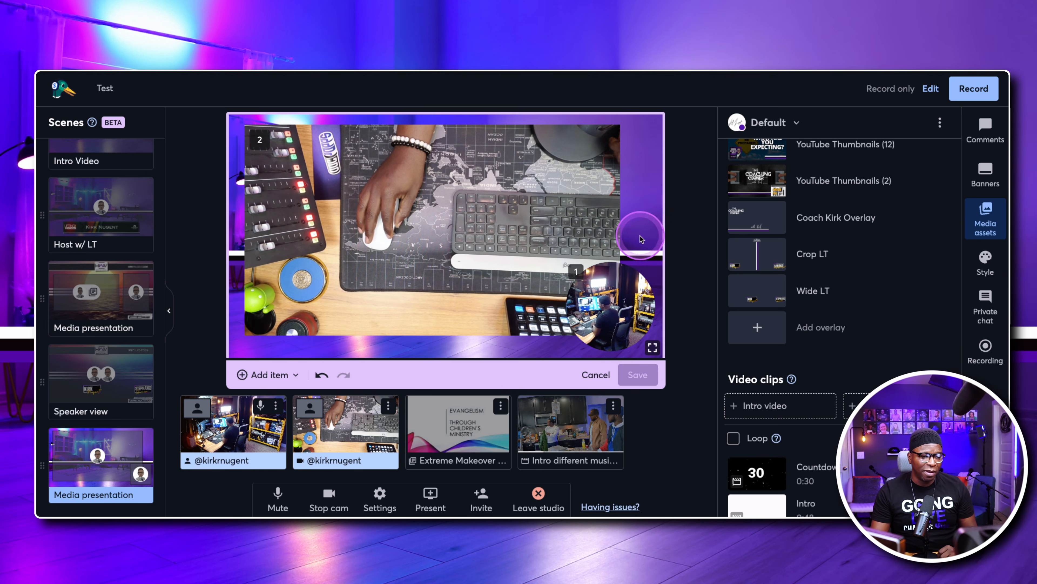
pyautogui.click(597, 375)
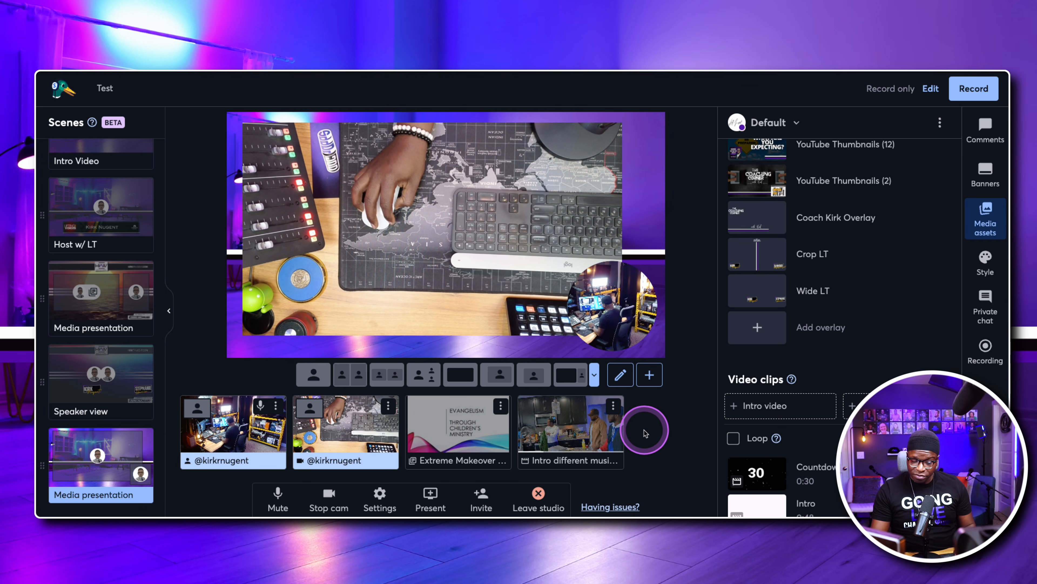
# - Try the 2 Person background behind the two cameras, and switch back to the purple HIAW room background
pyautogui.scroll(-12, 813, 401)
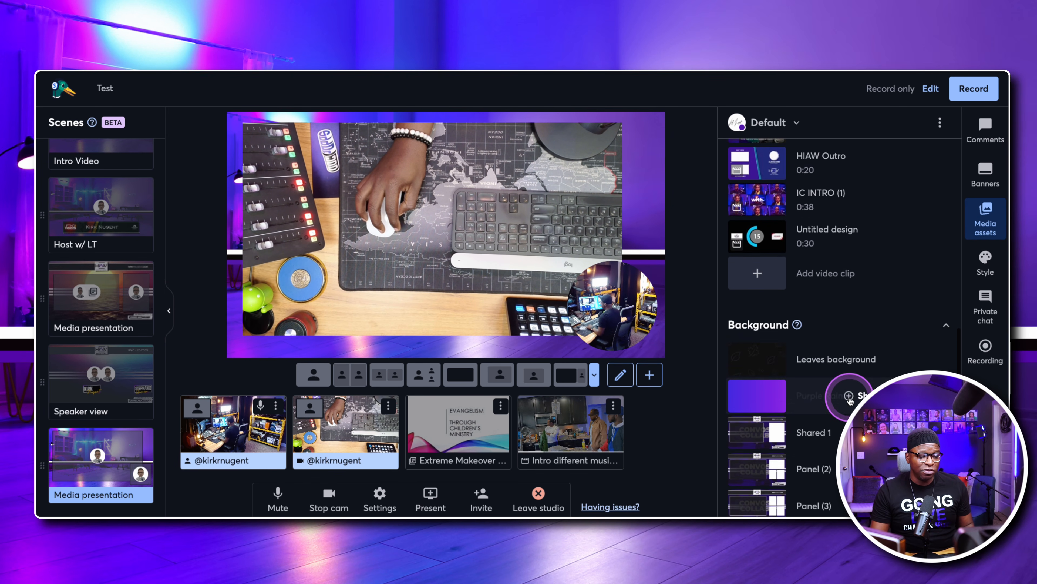
pyautogui.scroll(-10, 849, 400)
pyautogui.scroll(3, 854, 399)
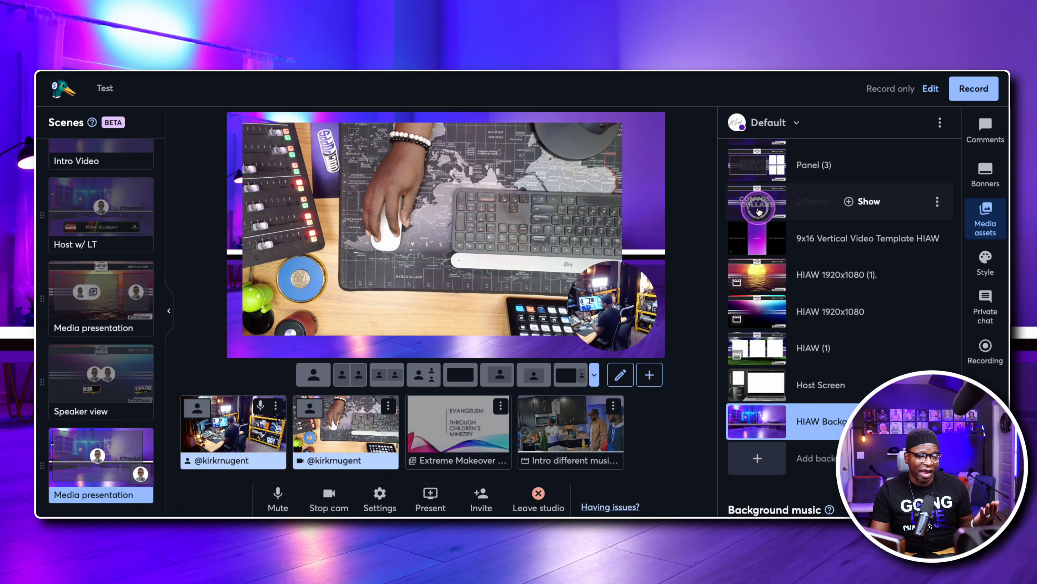
pyautogui.click(862, 201)
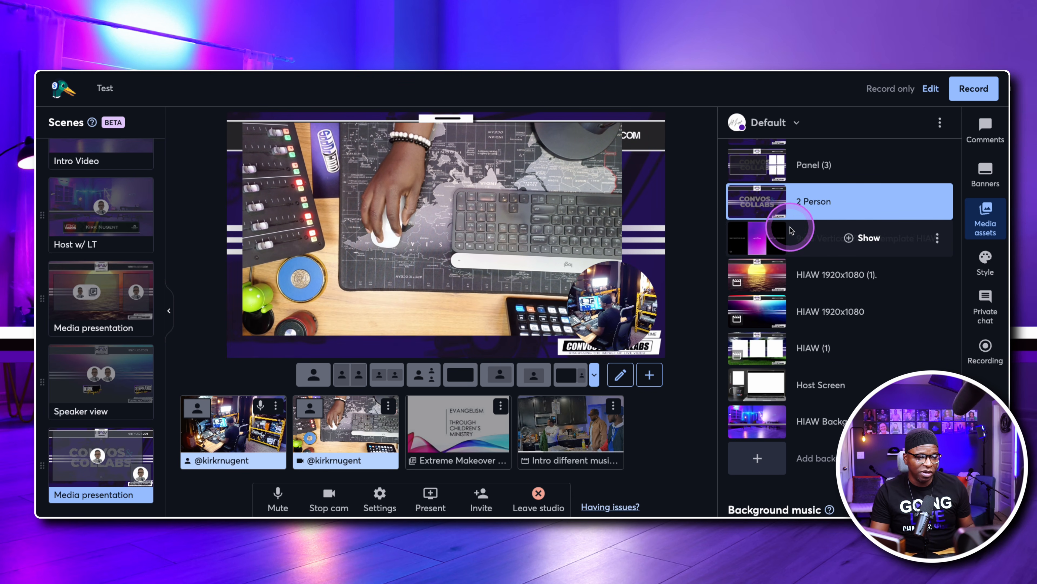
pyautogui.scroll(2, 803, 241)
pyautogui.scroll(-1, 804, 242)
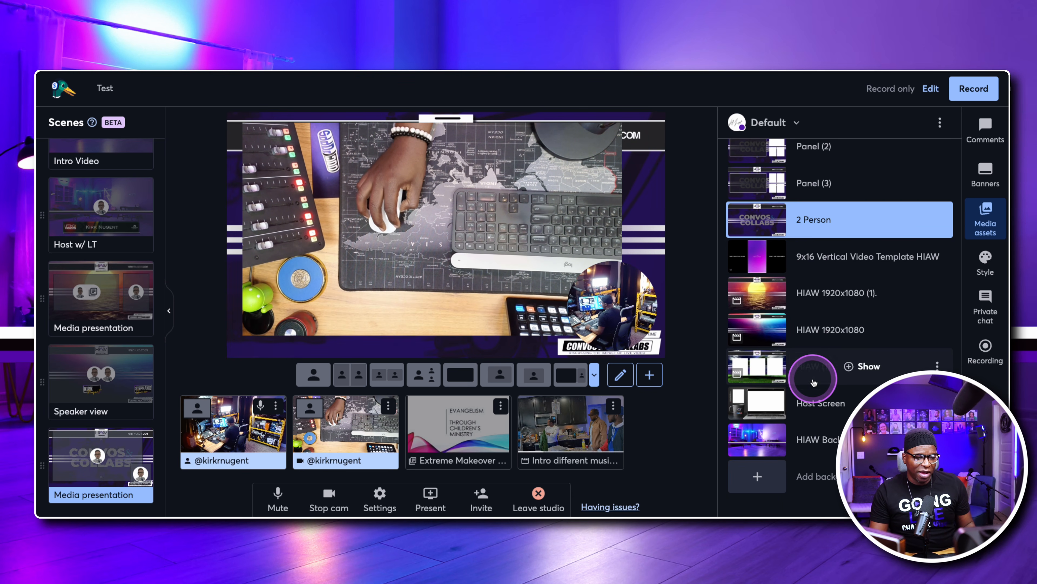
pyautogui.click(770, 438)
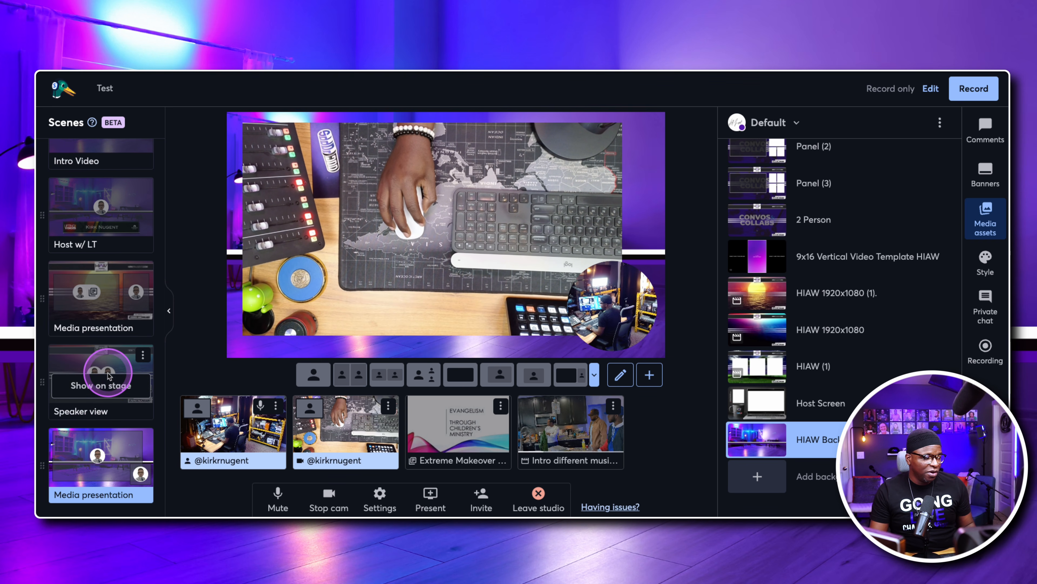
# - Show the Speaker view scene with both cameras on stage
pyautogui.click(106, 382)
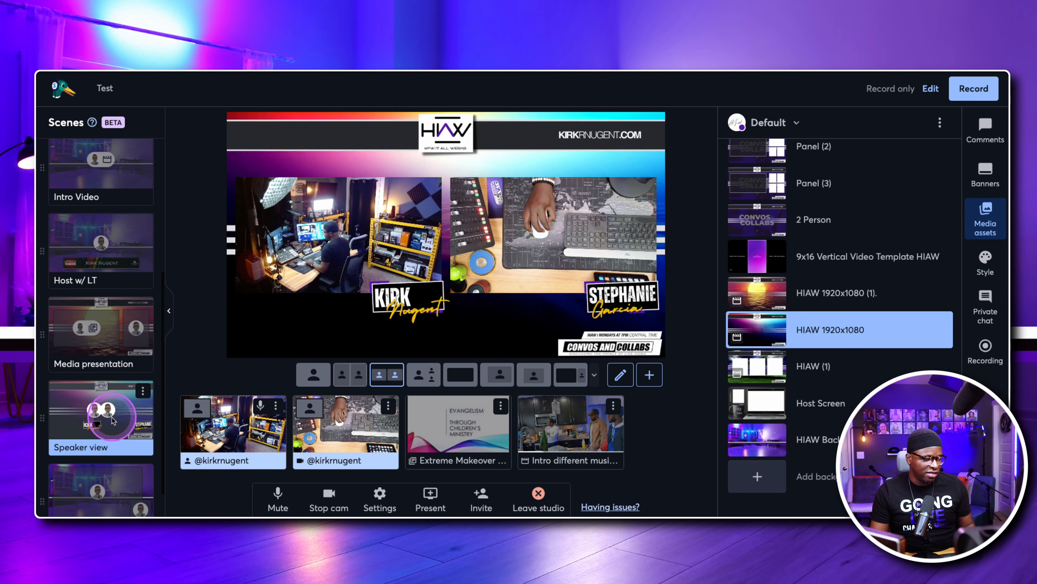
# - Rename the Speaker view scene as Interview
pyautogui.doubleClick(87, 448)
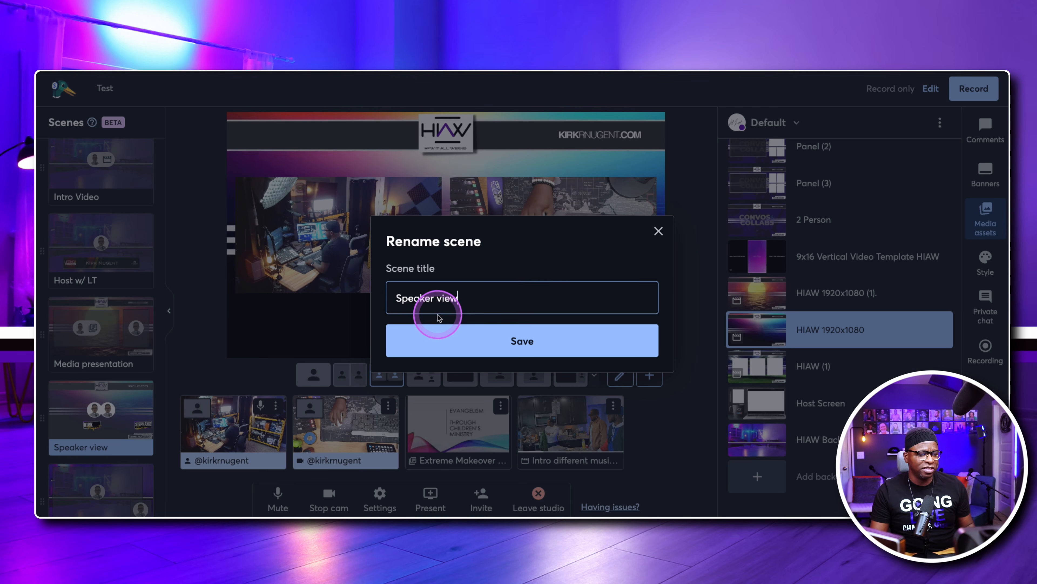
pyautogui.tripleClick(433, 298)
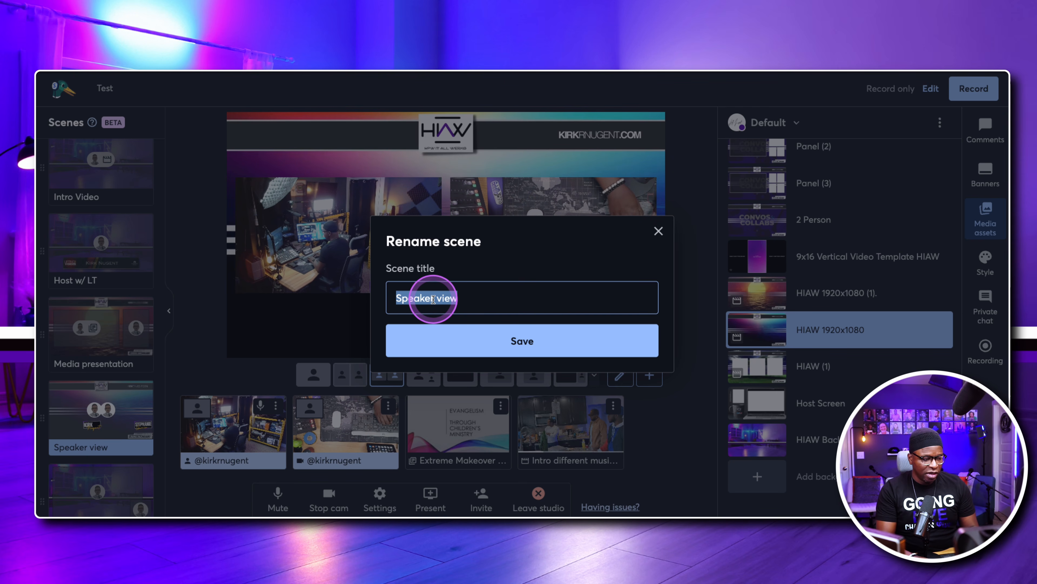
pyautogui.press('Return')
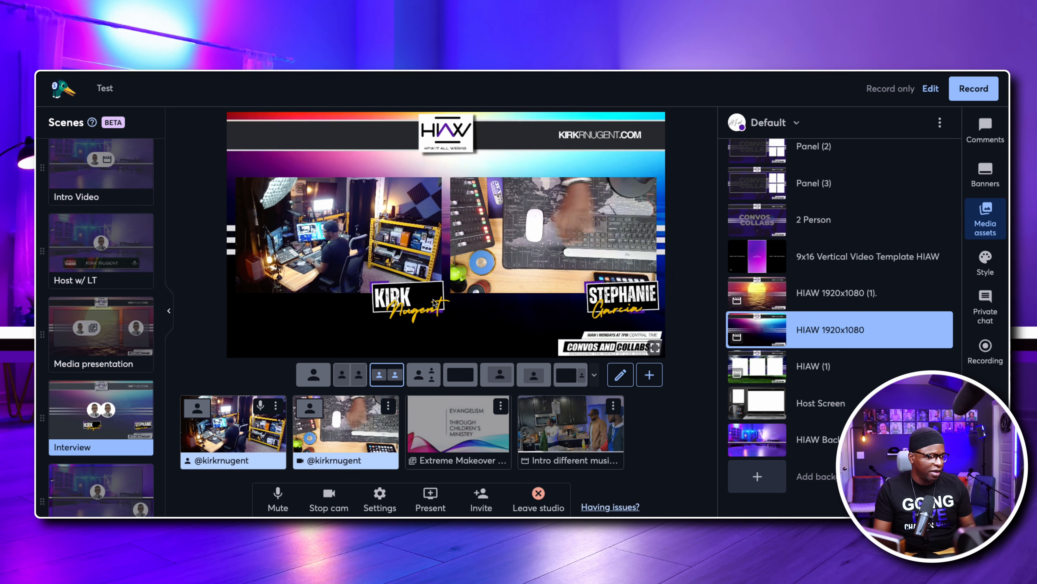
# - Rename the last Media presentation scene, the one with the overhead desk camera, as Top Down
pyautogui.scroll(-1, 93, 174)
pyautogui.doubleClick(107, 495)
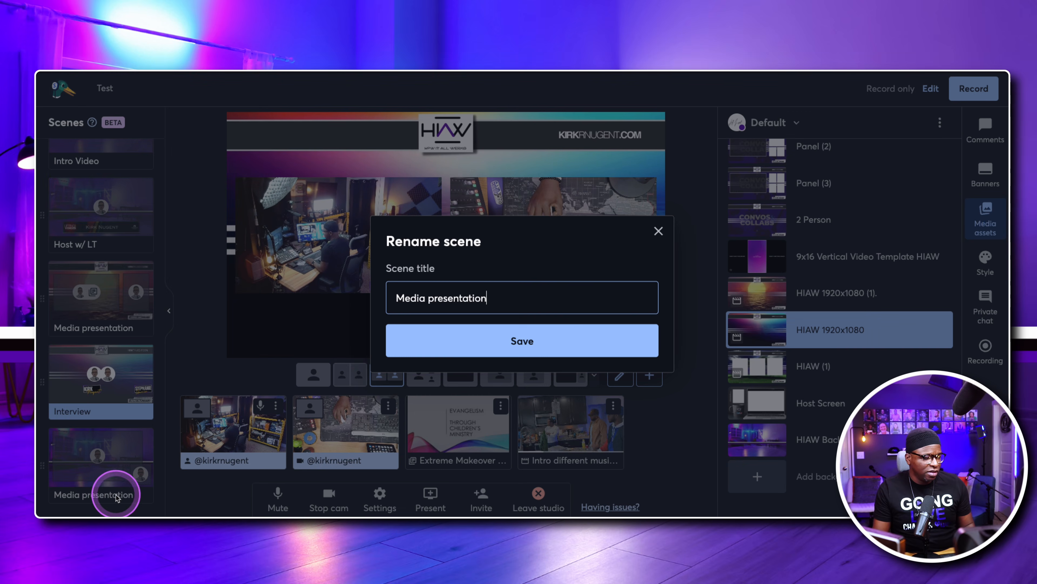
pyautogui.tripleClick(433, 300)
pyautogui.write('T')
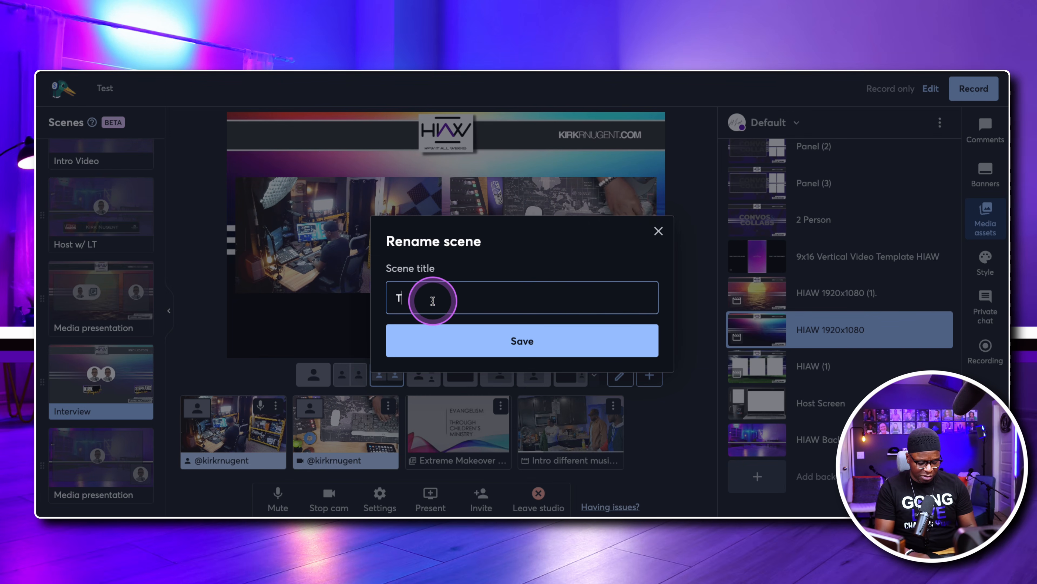
pyautogui.write('op Down')
pyautogui.press('Return')
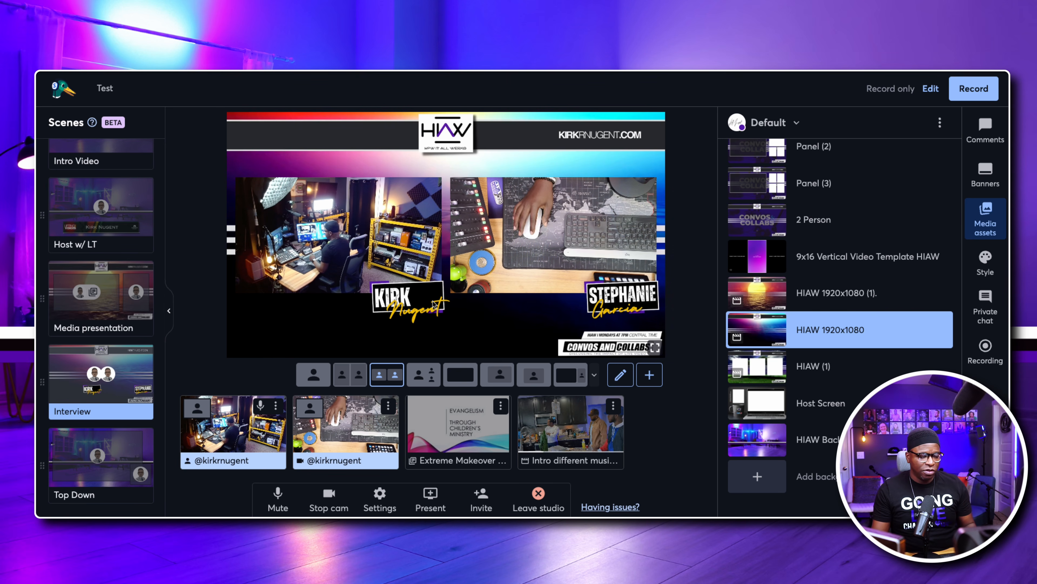
# - Add a new scene of the Media presentation type to the scene list
pyautogui.moveTo(106, 478)
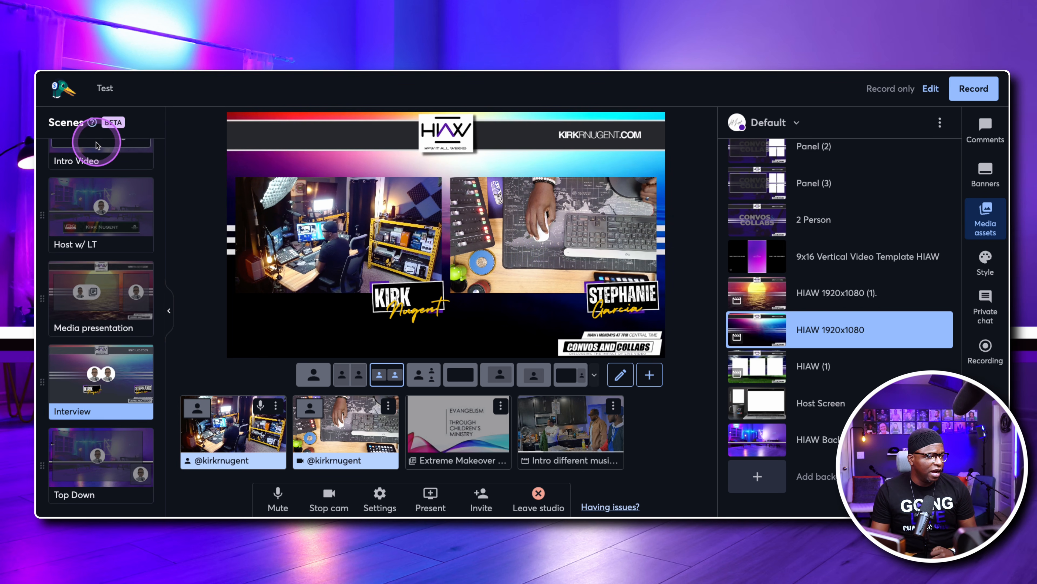
pyautogui.scroll(5, 112, 161)
pyautogui.click(100, 163)
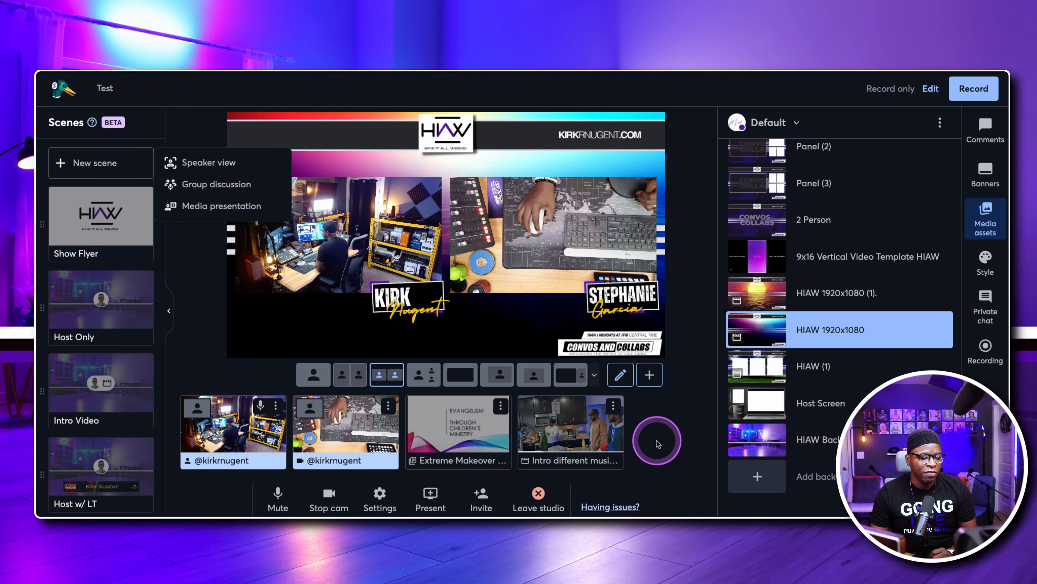
pyautogui.moveTo(759, 410)
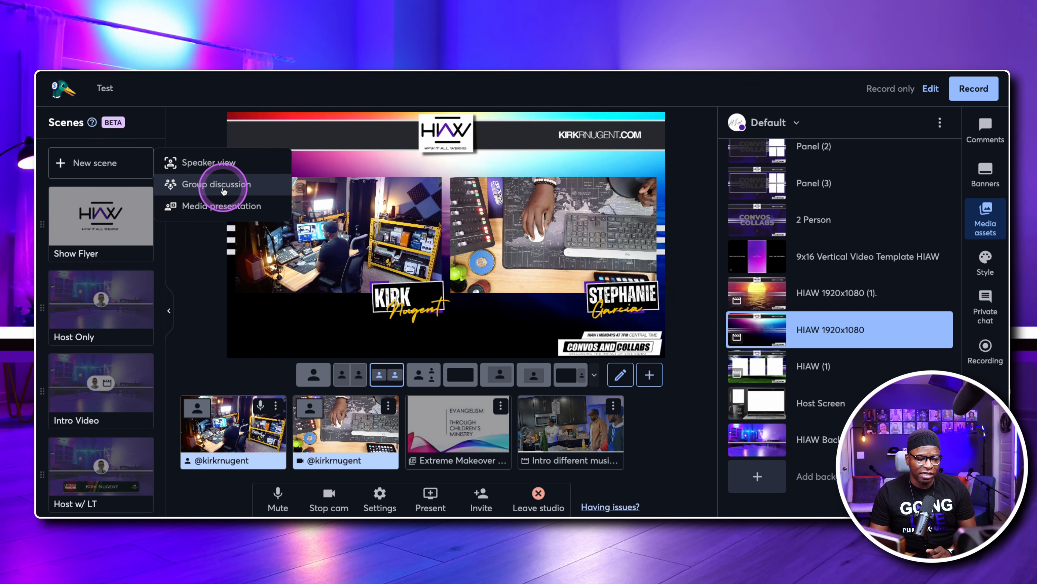
pyautogui.click(223, 206)
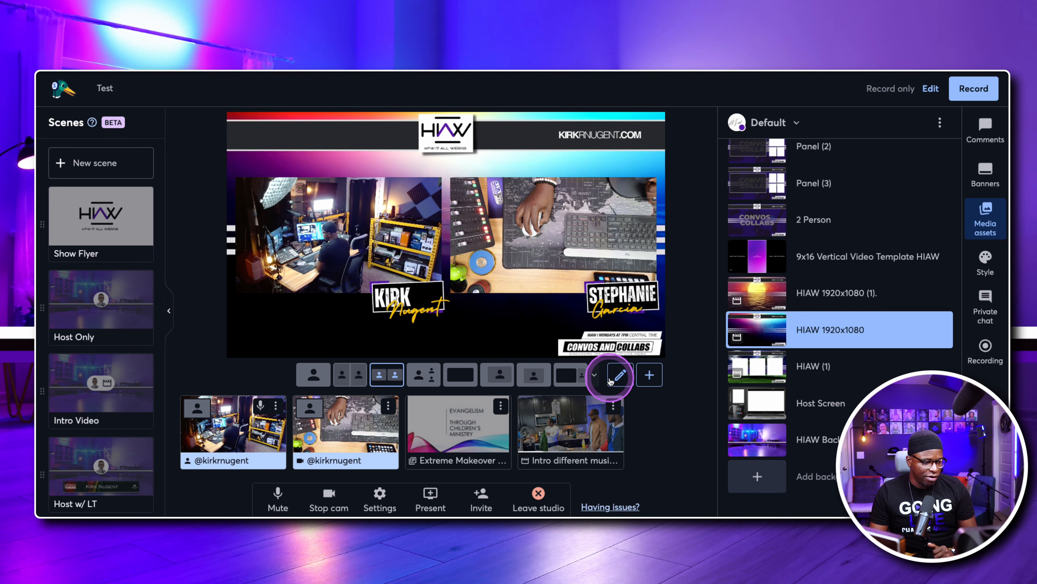
# - Show the new Media presentation scene on stage with all layout choices expanded, and rename it as Screenshare
pyautogui.click(594, 374)
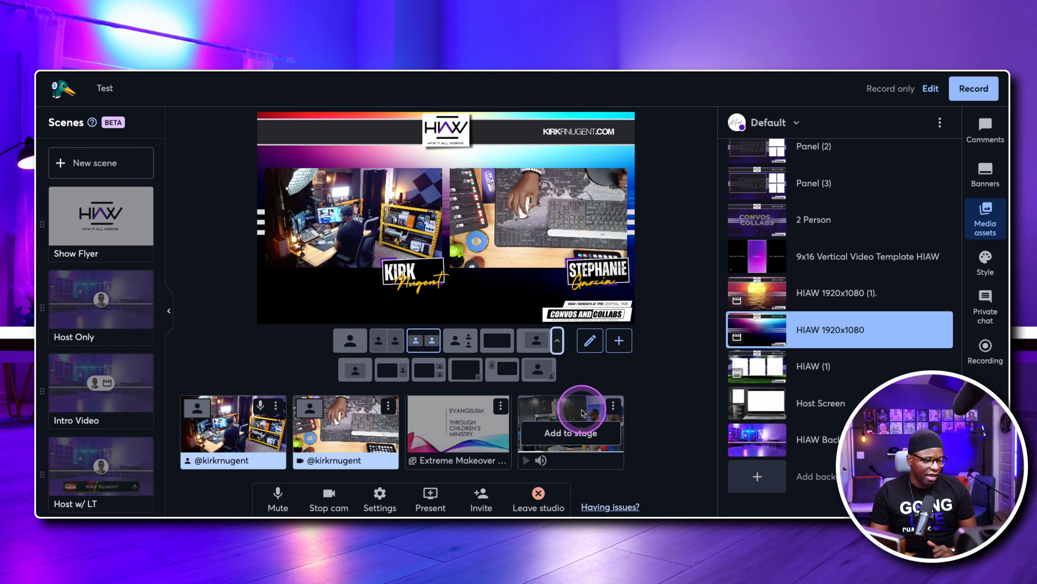
pyautogui.scroll(-5, 69, 386)
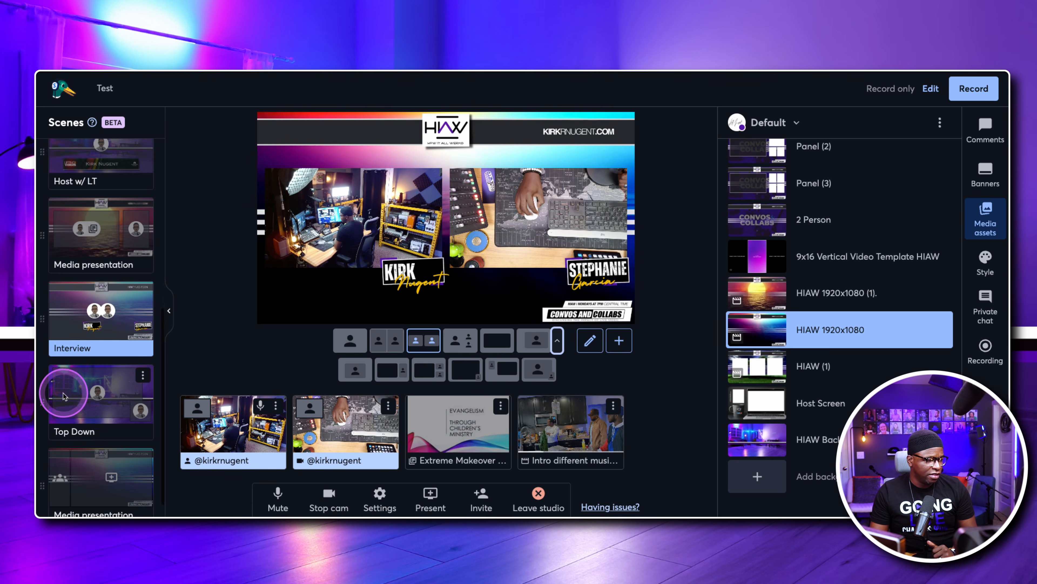
pyautogui.click(107, 474)
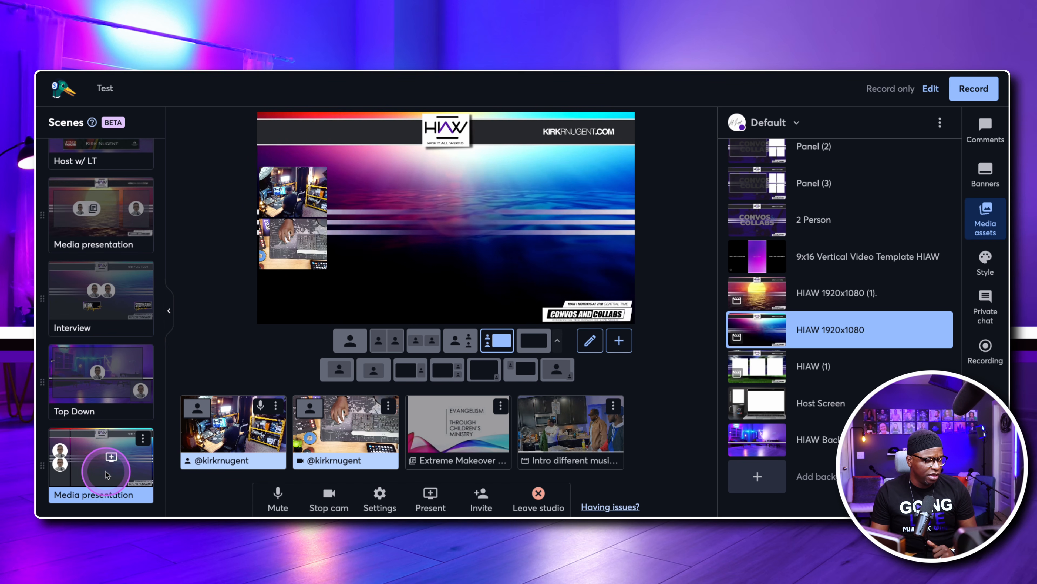
pyautogui.doubleClick(95, 494)
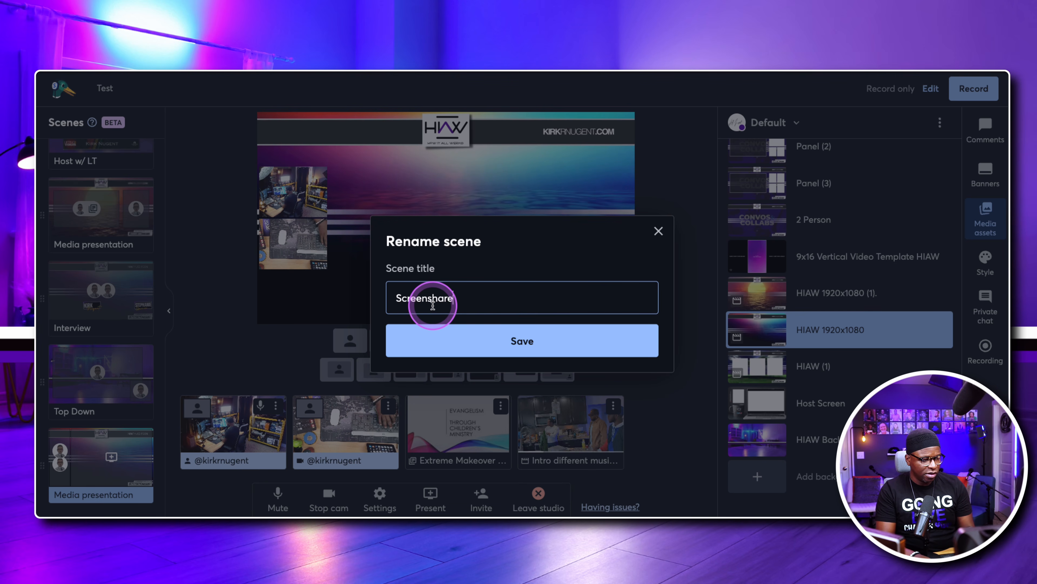
pyautogui.write('Screenshare')
pyautogui.press('Return')
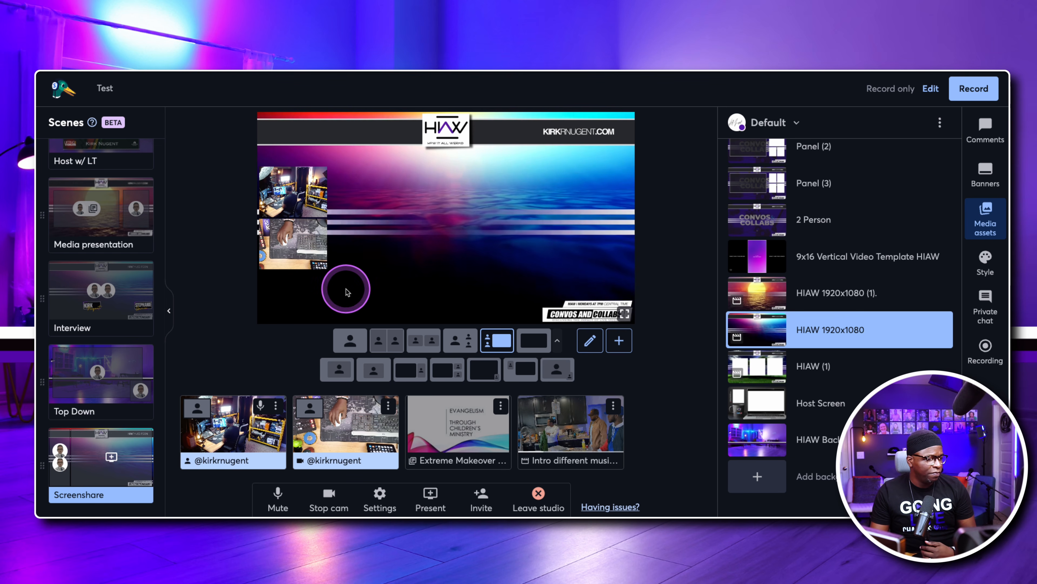
# - Give the Screenshare scene the layout with a small camera beside a large media area, and the Host Screen background
pyautogui.click(517, 372)
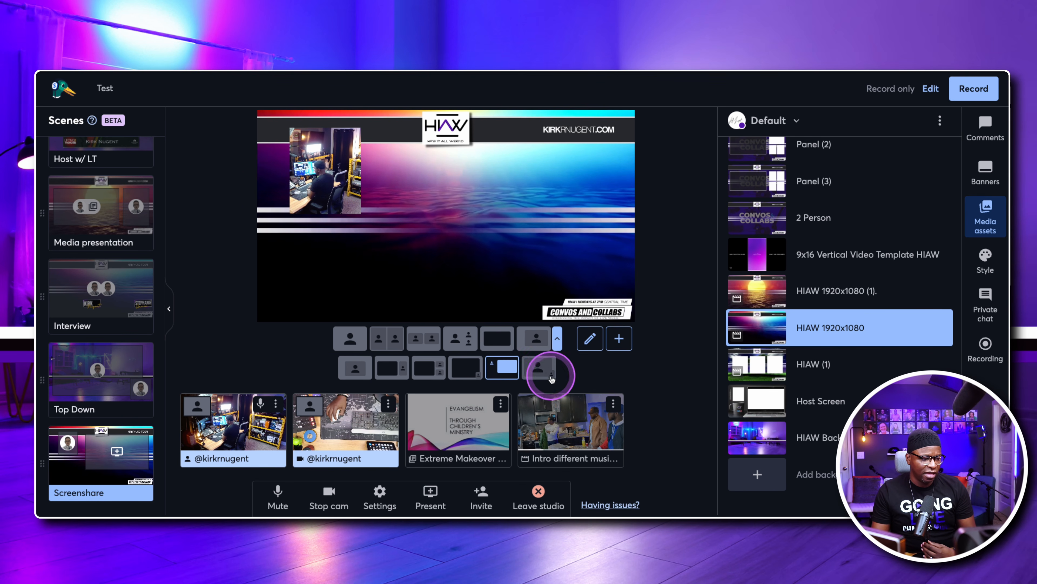
pyautogui.click(749, 409)
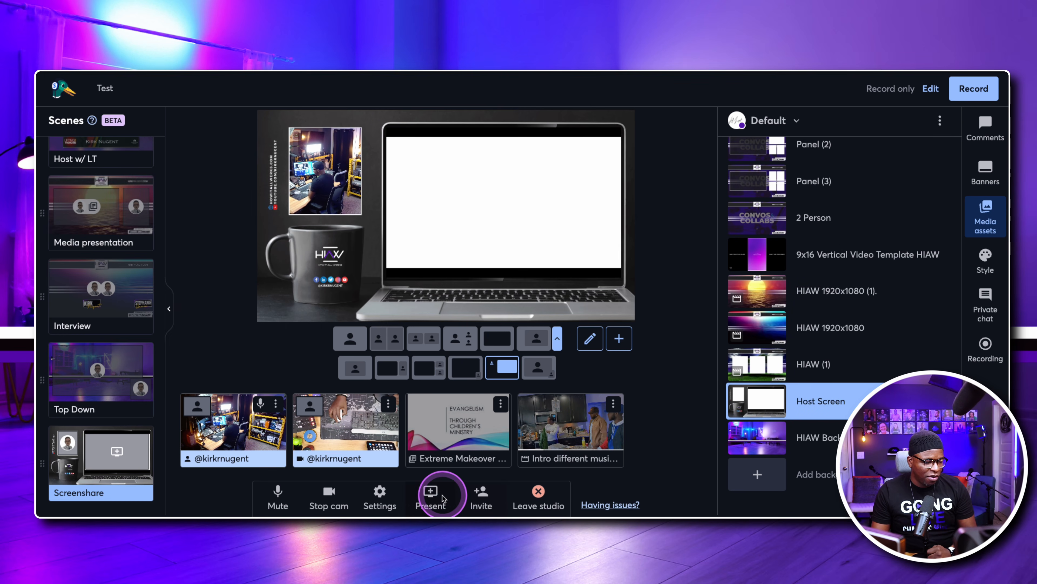
# - Share the How It All Werks – Technology, Media, Leadership browser tab and add it to the stage
pyautogui.click(430, 495)
pyautogui.click(439, 472)
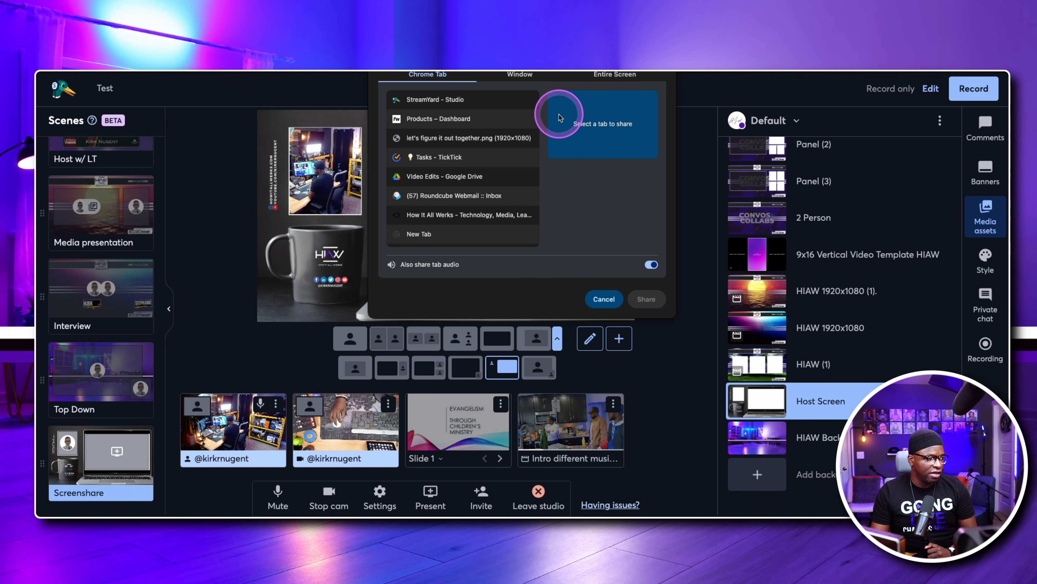
pyautogui.click(475, 216)
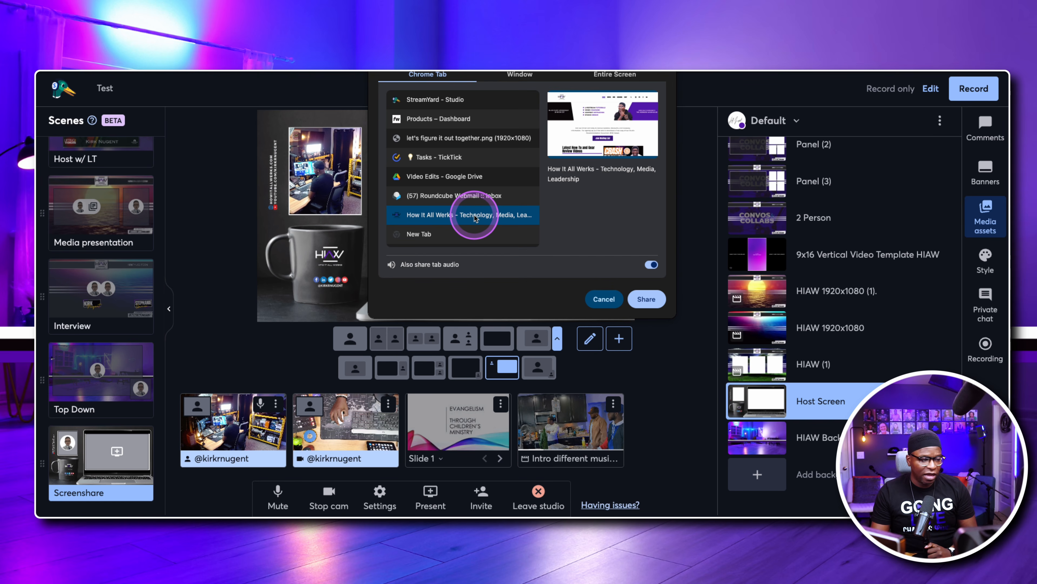
pyautogui.click(650, 306)
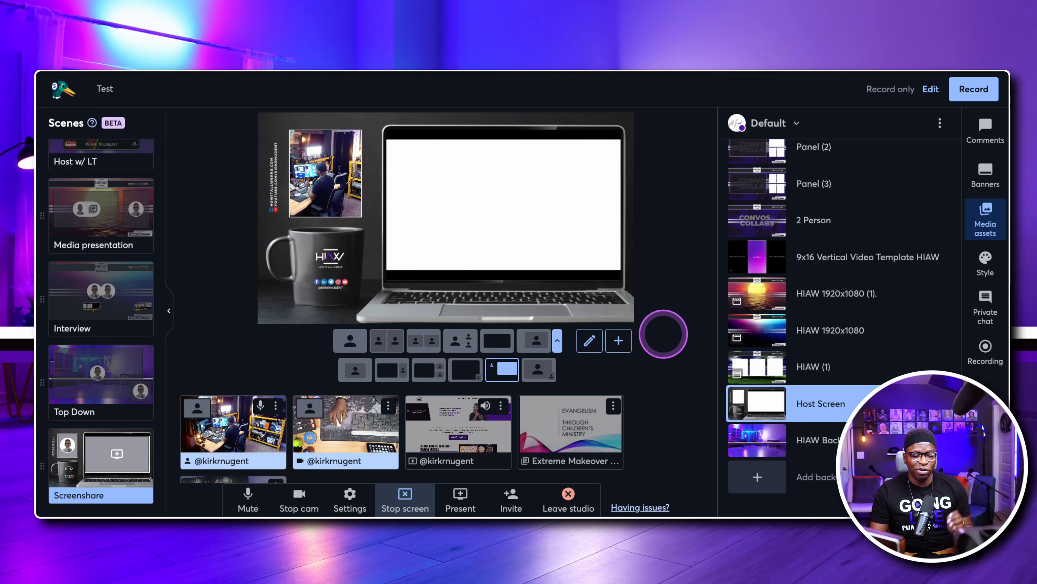
pyautogui.scroll(-2, 448, 437)
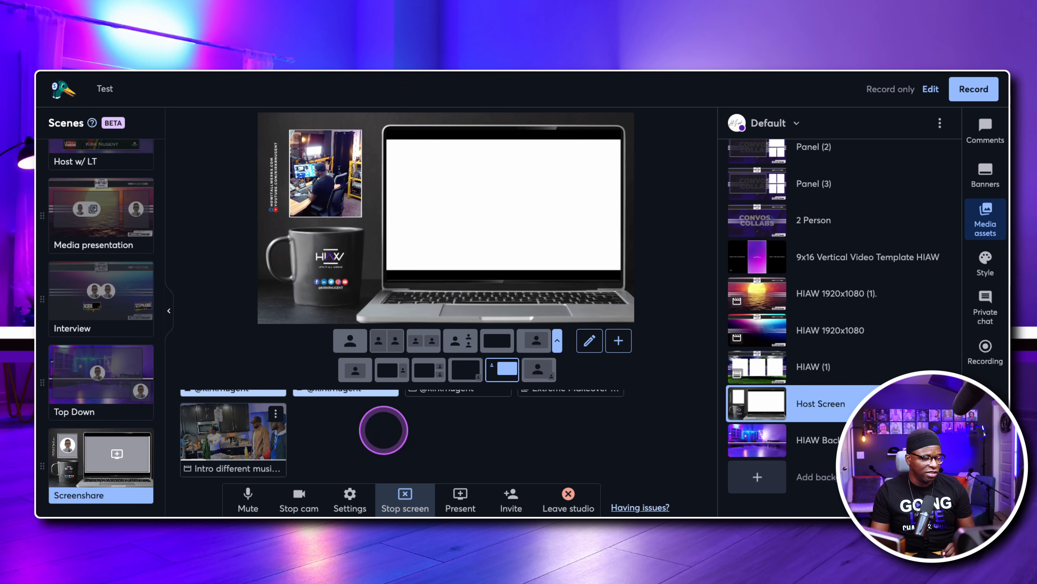
pyautogui.scroll(2, 384, 430)
pyautogui.moveTo(459, 433)
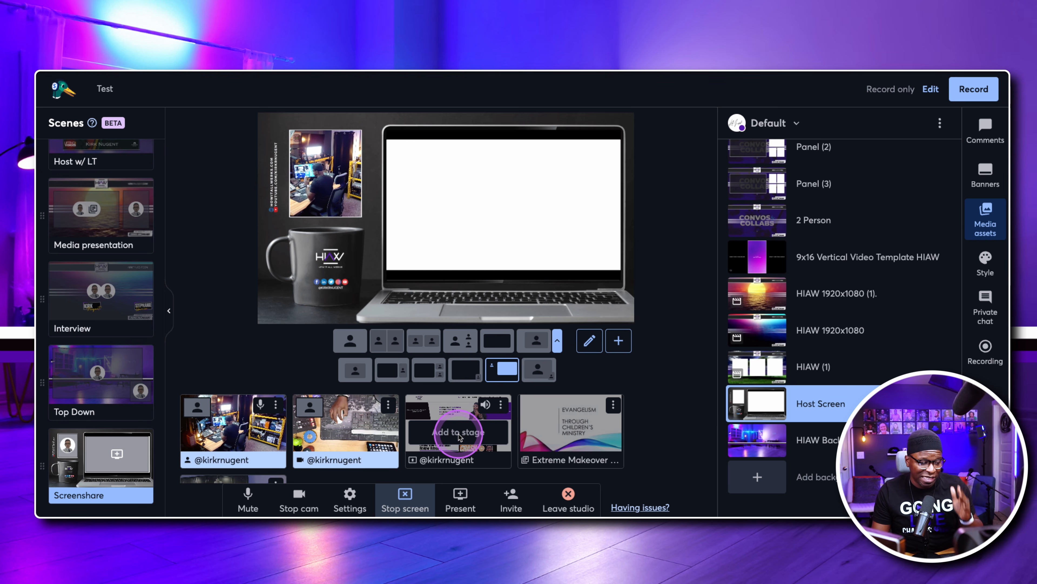
pyautogui.click(454, 434)
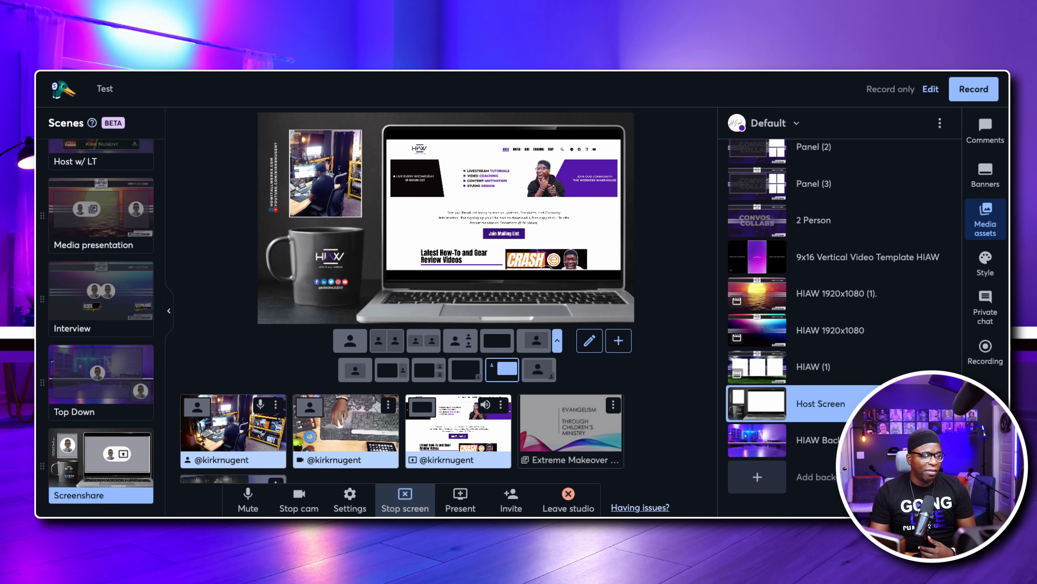
# - Switch the stage through the Top Down, Screenshare, Interview, Media presentation and Host w/ LT scenes to check them
pyautogui.click(97, 381)
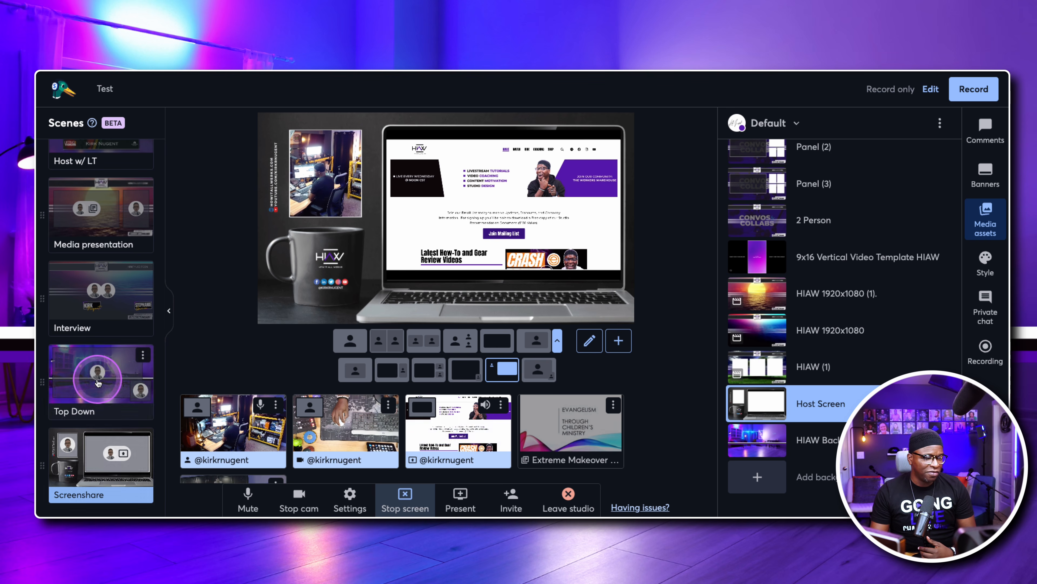
pyautogui.click(103, 468)
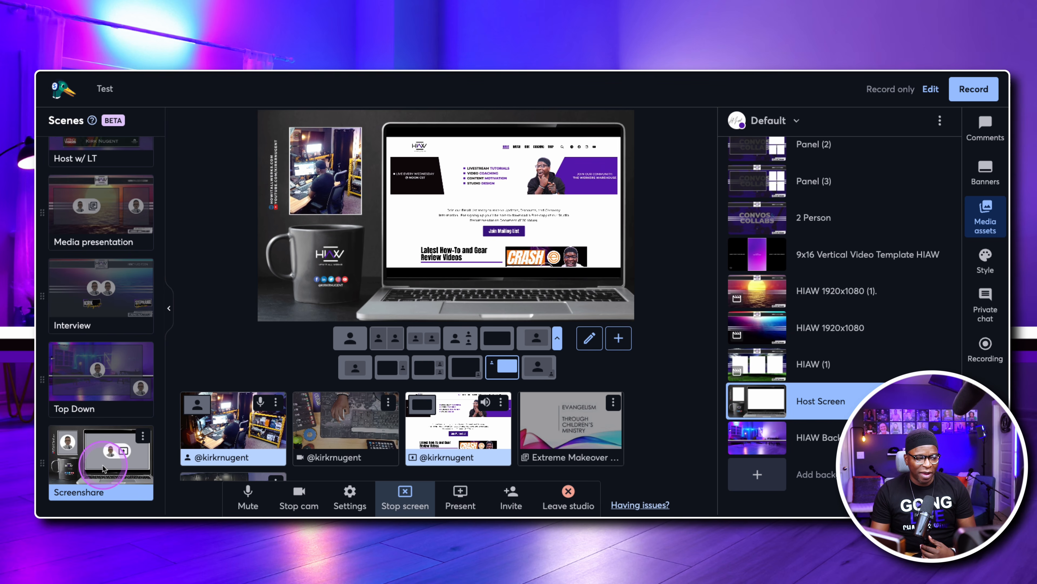
pyautogui.click(97, 294)
pyautogui.click(104, 242)
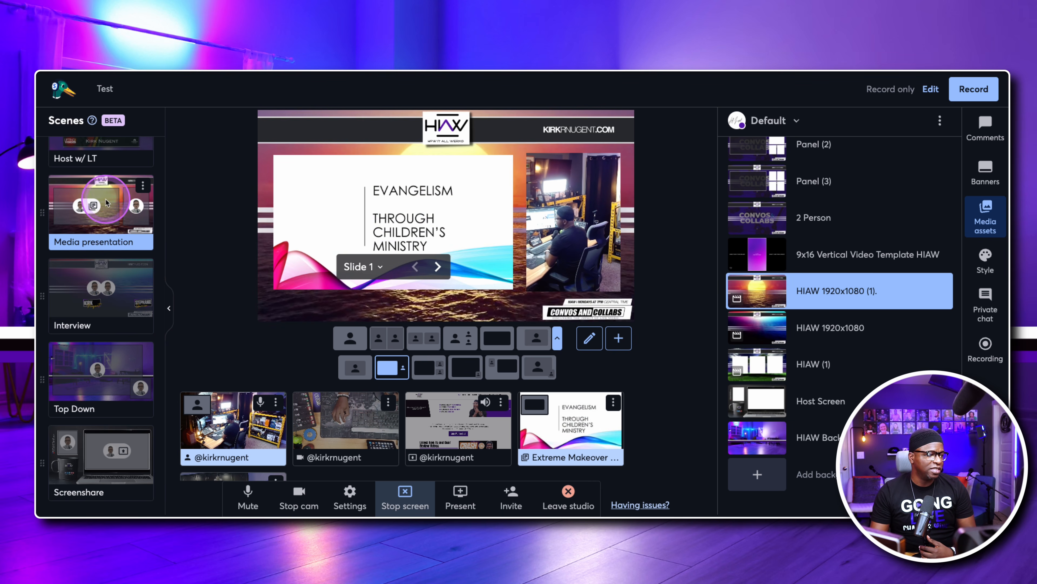
pyautogui.scroll(2, 107, 236)
pyautogui.click(101, 229)
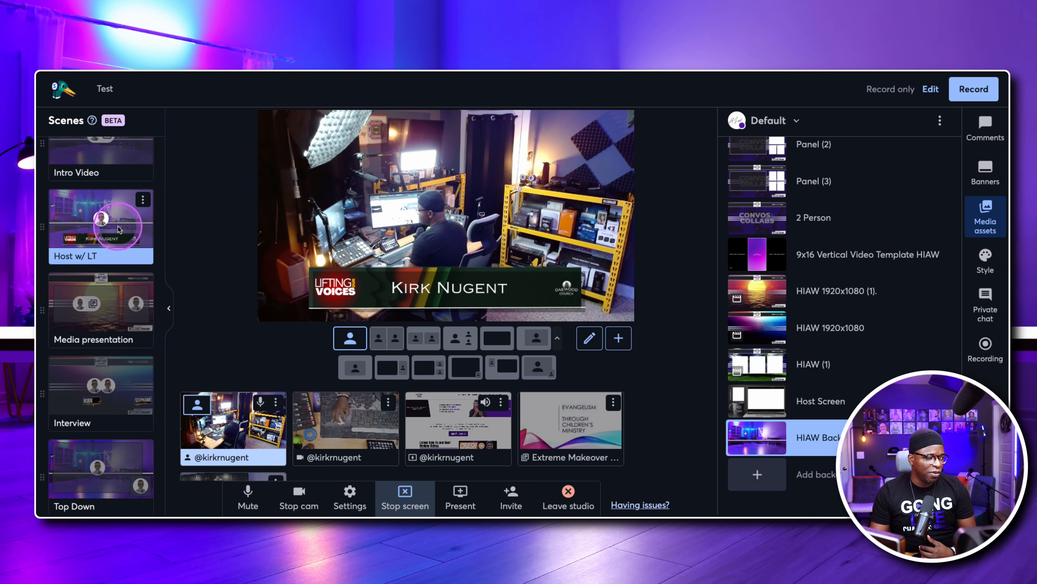
# - Show the Show Flyer, Host Only and Intro Video scenes in turn, and return to Host Only
pyautogui.scroll(3, 116, 221)
pyautogui.click(105, 217)
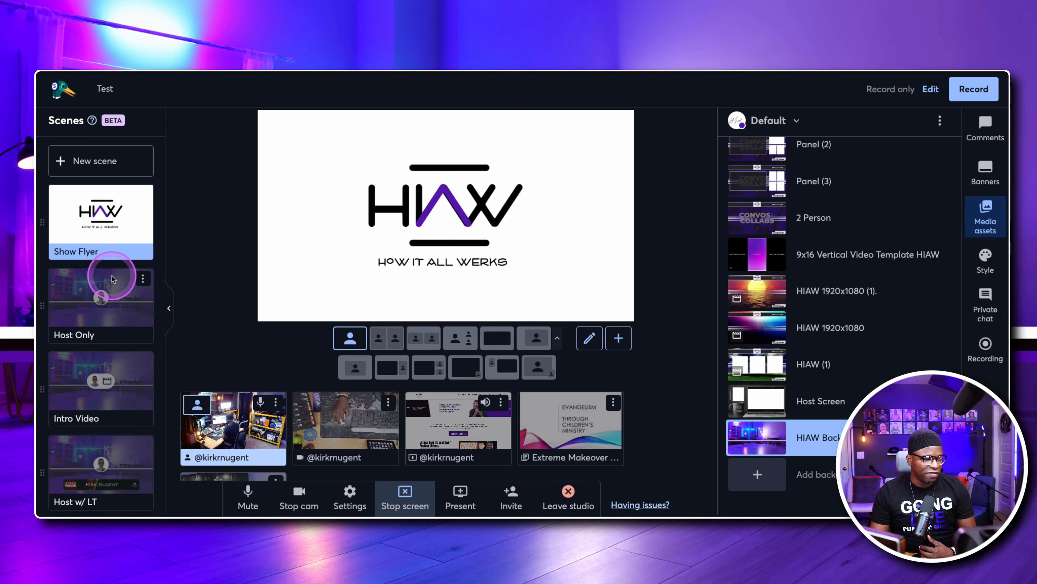
pyautogui.click(100, 307)
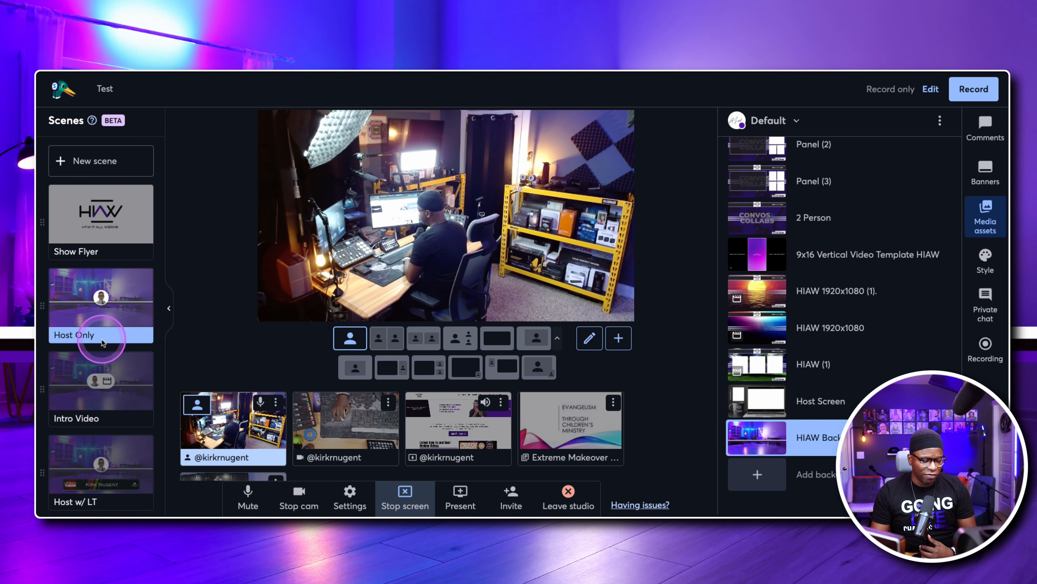
pyautogui.scroll(-2, 104, 327)
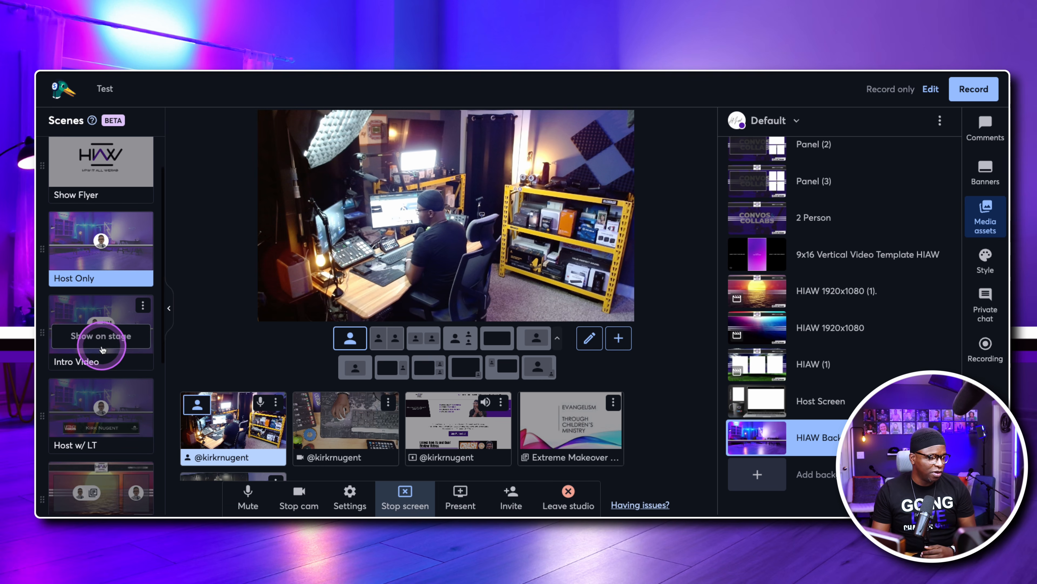
pyautogui.click(101, 311)
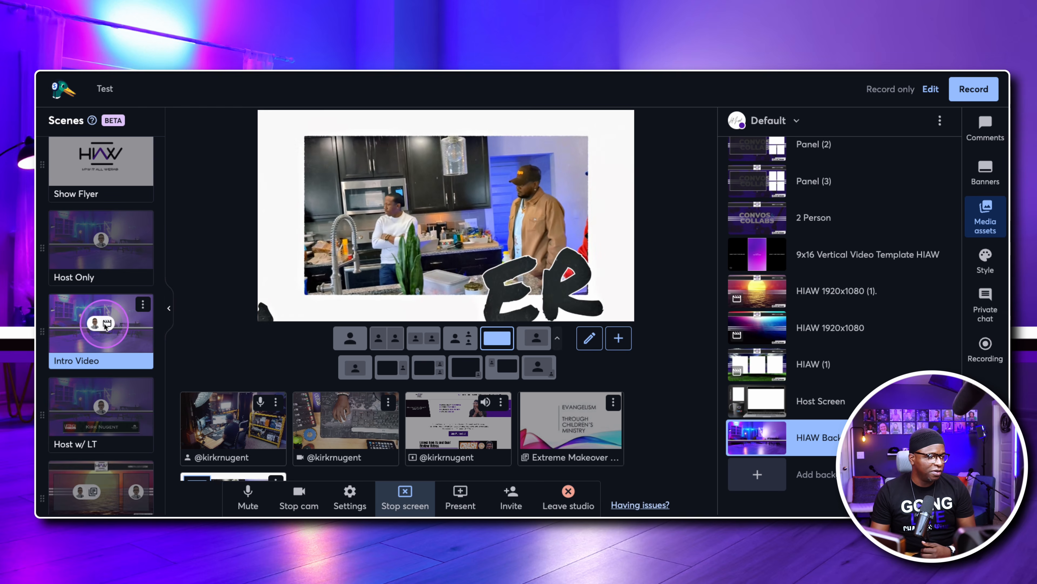
pyautogui.click(98, 358)
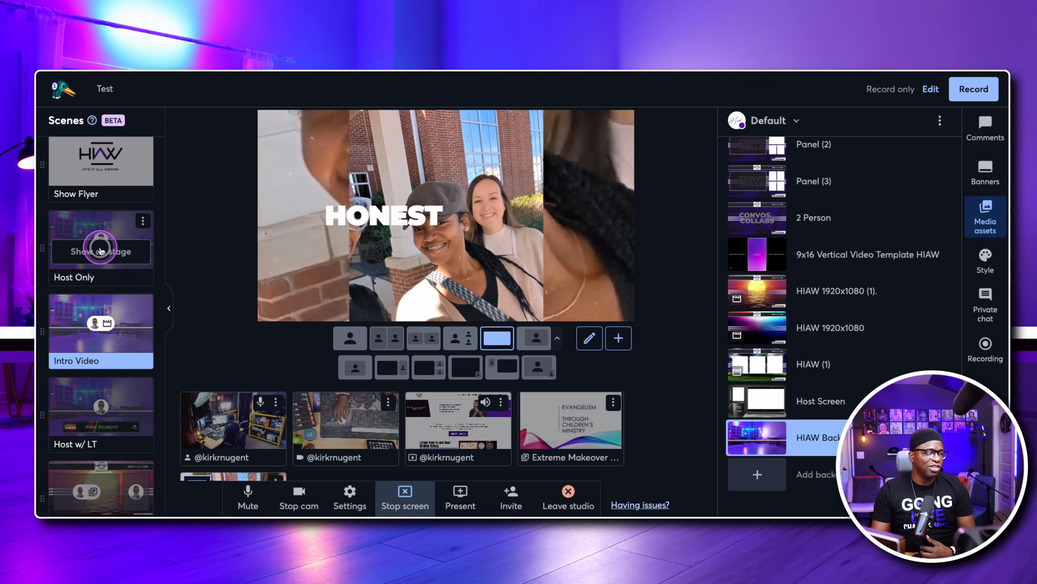
pyautogui.click(101, 251)
# - Look over the remaining scenes in this studio and the full scene list of the How it all Werks studio
pyautogui.scroll(-5, 122, 355)
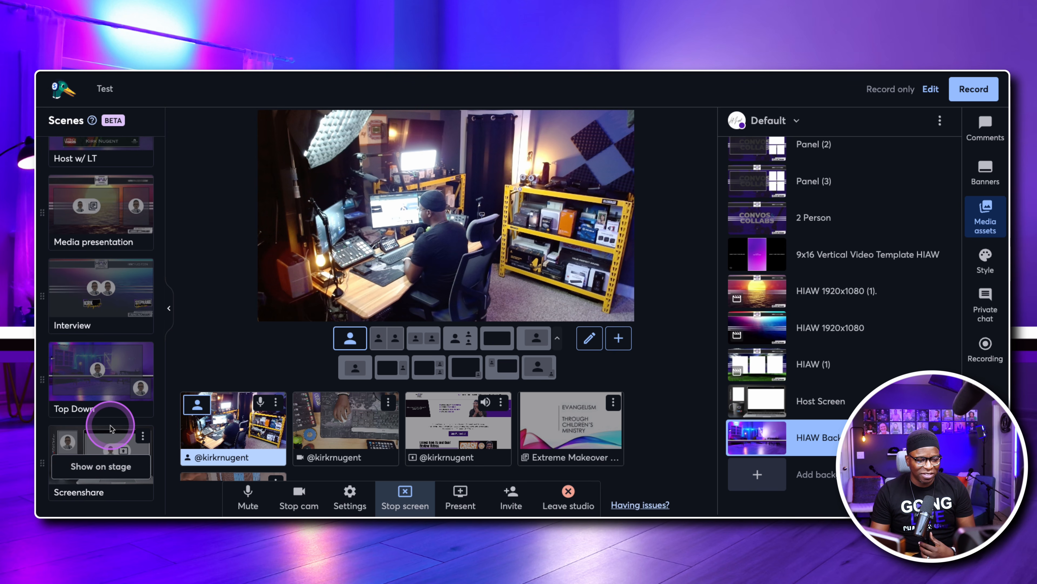
pyautogui.scroll(-3, 386, 447)
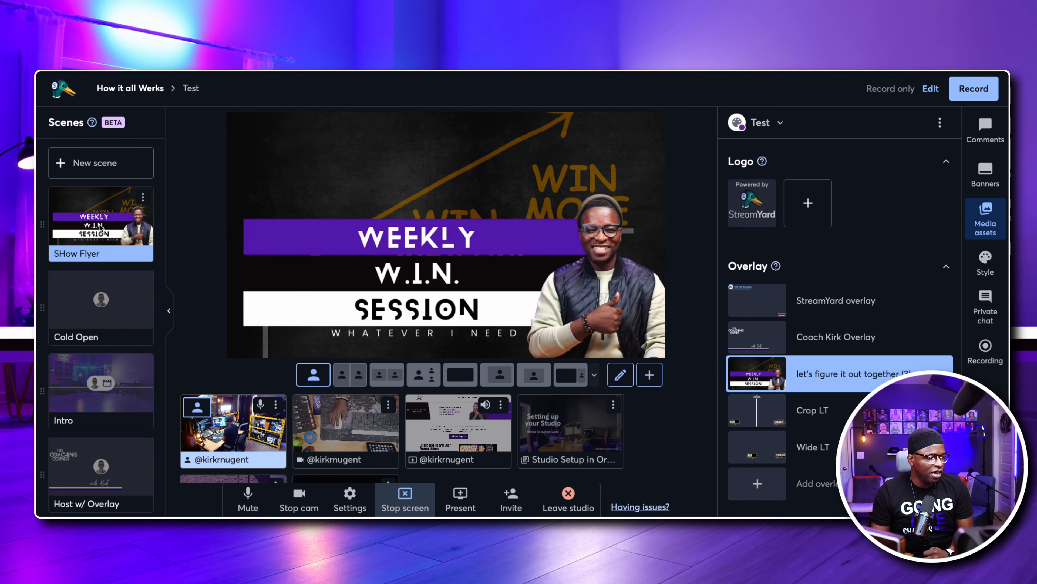
pyautogui.scroll(-10, 101, 227)
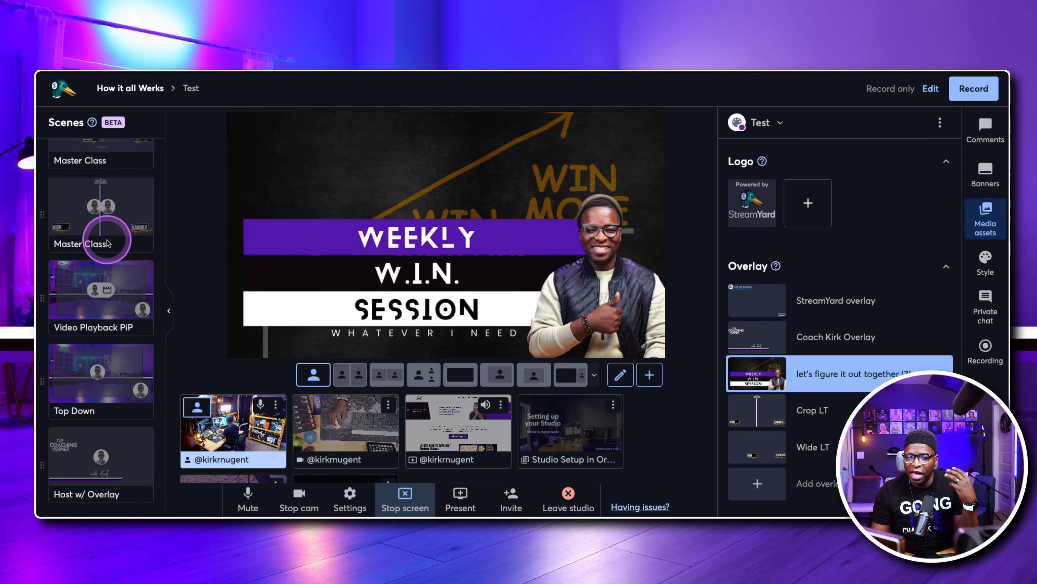
# - Bring the SHow Flyer scene into focus, check the available sources, and switch the stage to the Cold Open scene
pyautogui.scroll(10, 109, 243)
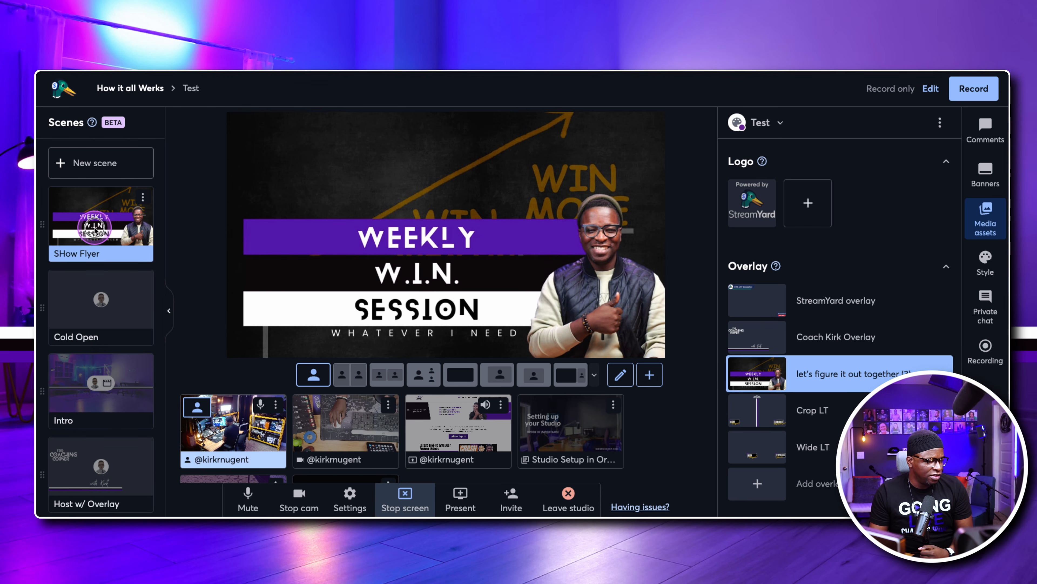
pyautogui.click(96, 229)
pyautogui.click(232, 431)
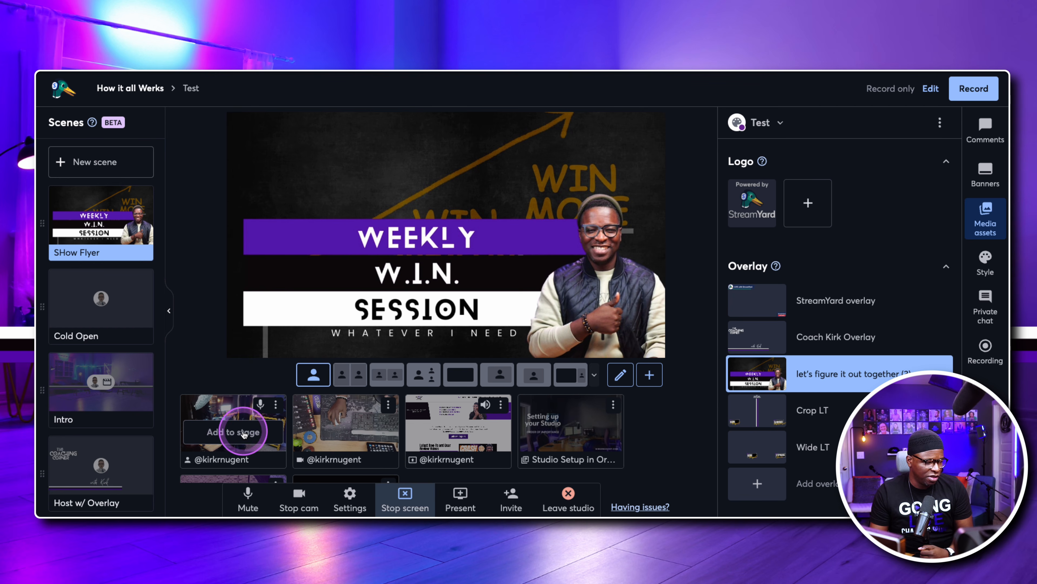
pyautogui.scroll(-3, 399, 436)
pyautogui.scroll(3, 398, 425)
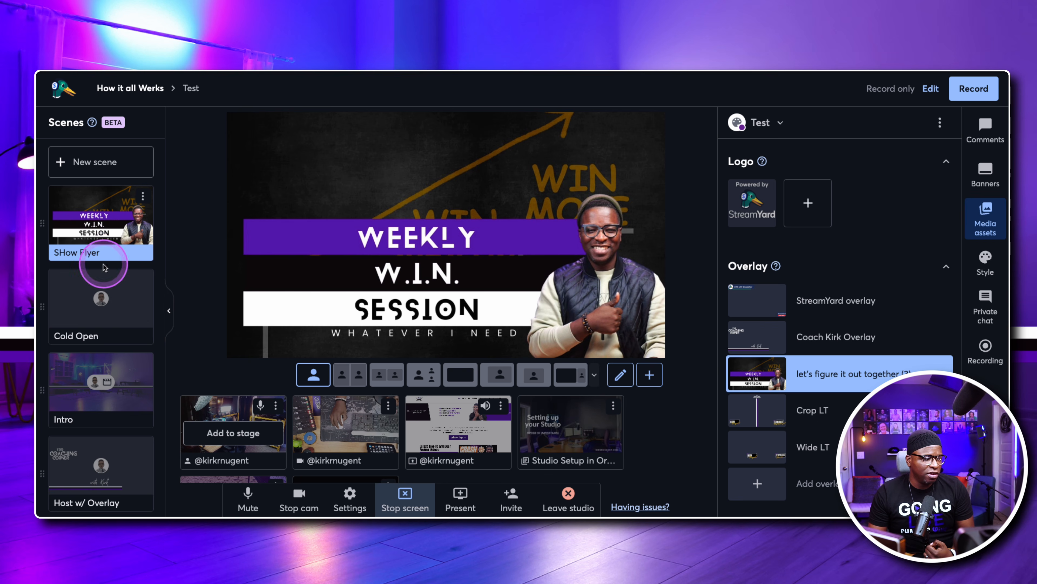
pyautogui.moveTo(100, 310)
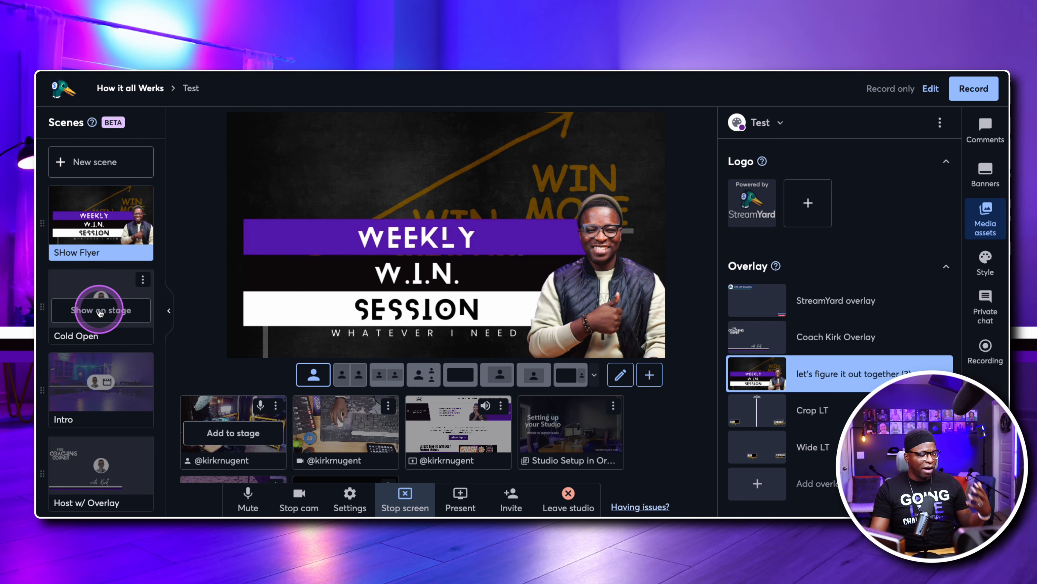
pyautogui.click(100, 310)
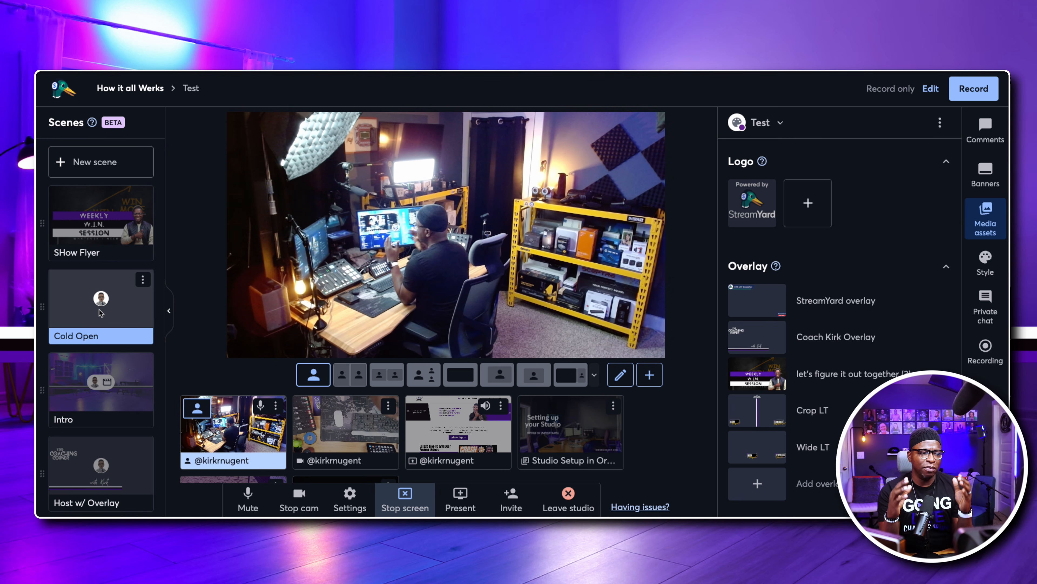
pyautogui.click(102, 308)
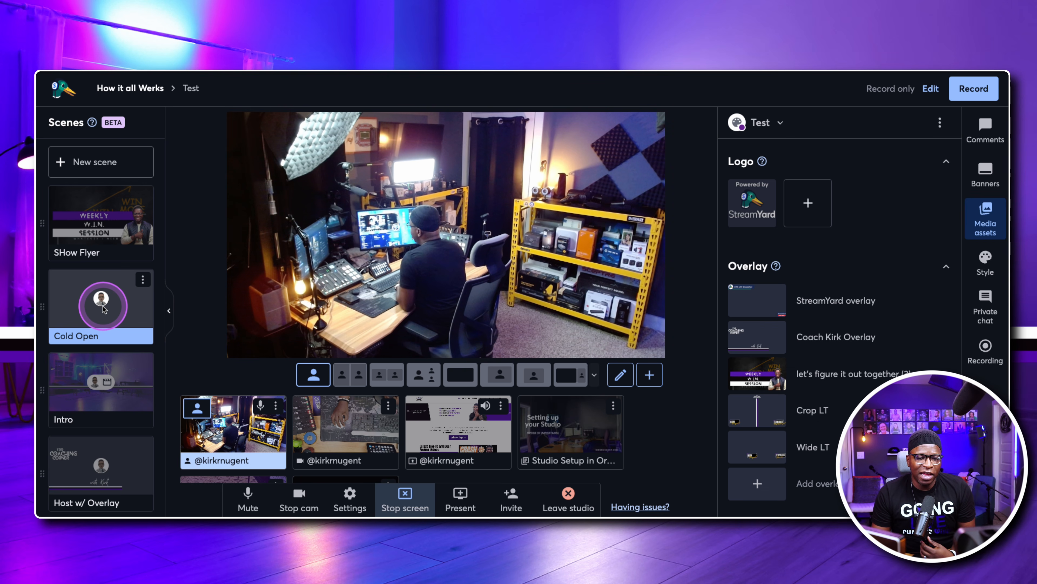
# - Show the Intro scene, skip its video ahead to 0:29, and switch the stage to the Host w/ Overlay scene
pyautogui.click(96, 394)
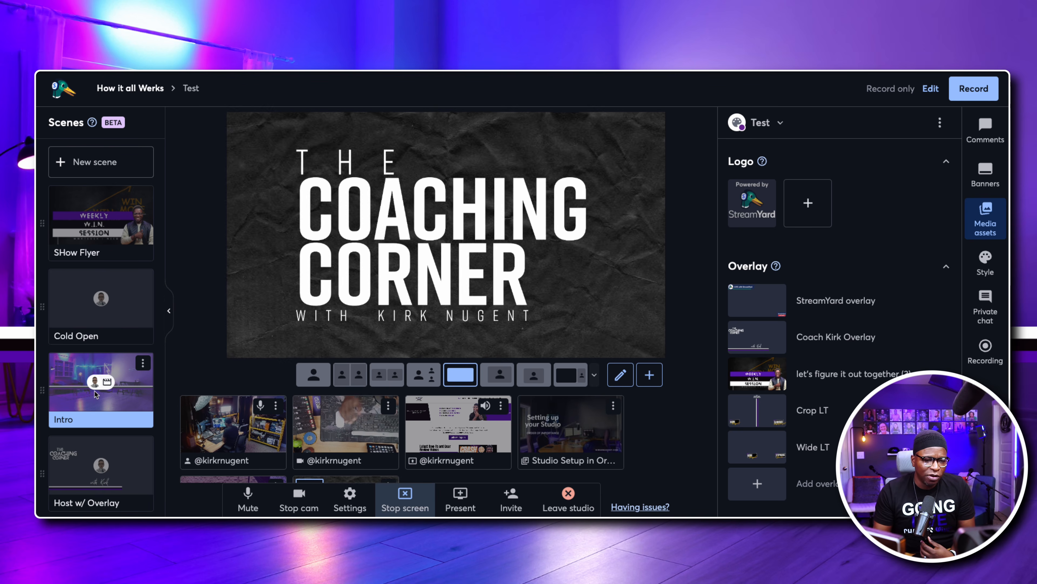
pyautogui.click(111, 388)
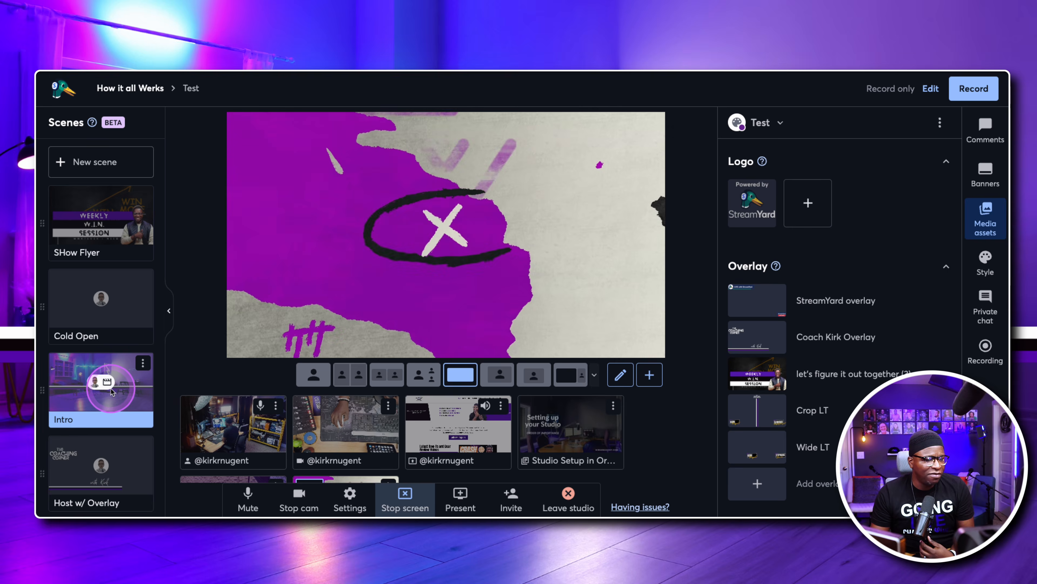
pyautogui.moveTo(522, 324)
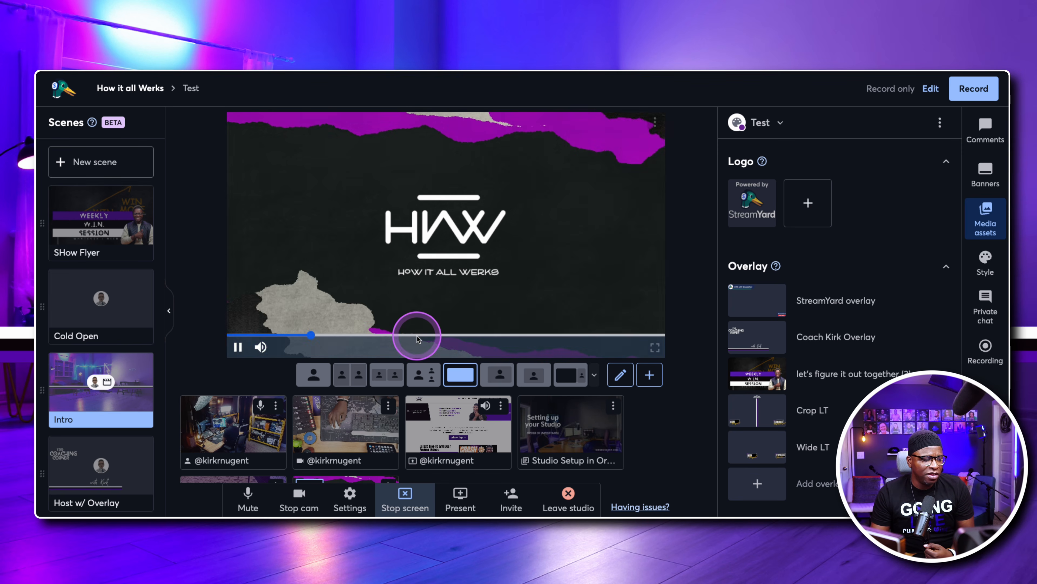
pyautogui.moveTo(417, 336); pyautogui.dragTo(644, 343)
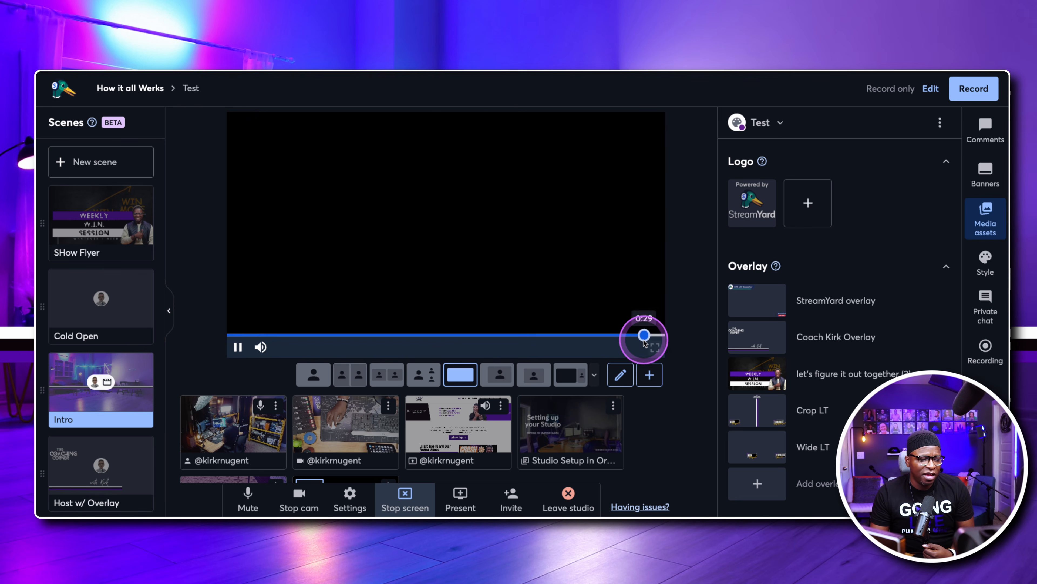
pyautogui.click(107, 466)
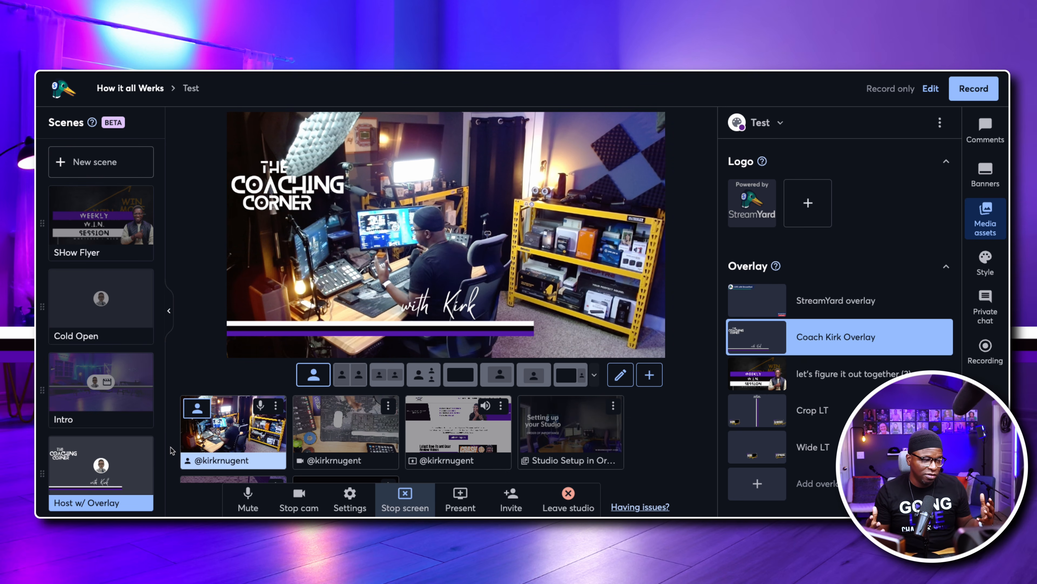
pyautogui.click(159, 425)
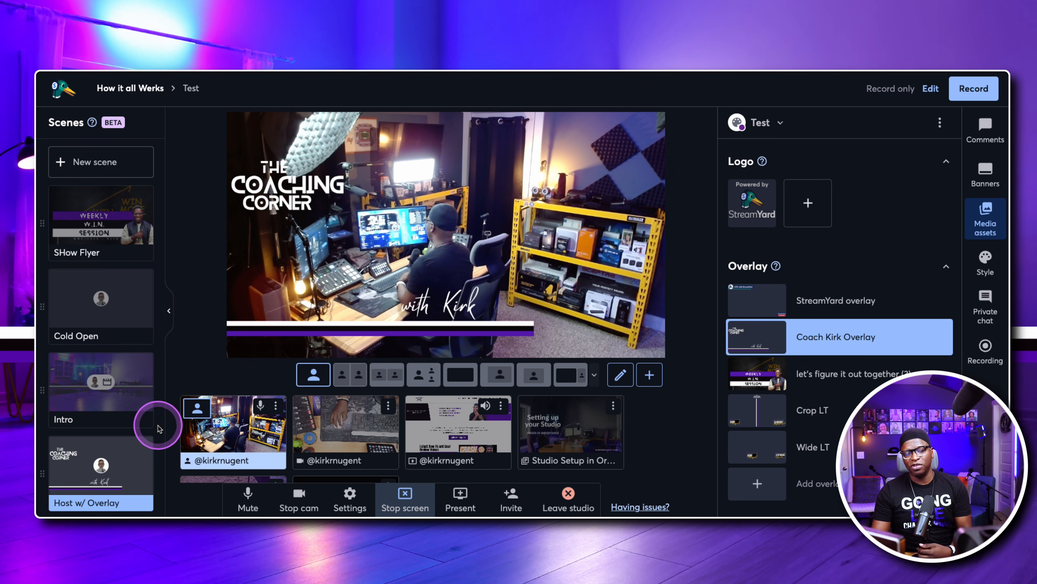
# - Show the Presentation scene on stage, advance the slideshow to slide 2 and return to slide 1
pyautogui.moveTo(123, 400)
pyautogui.scroll(-1, 109, 368)
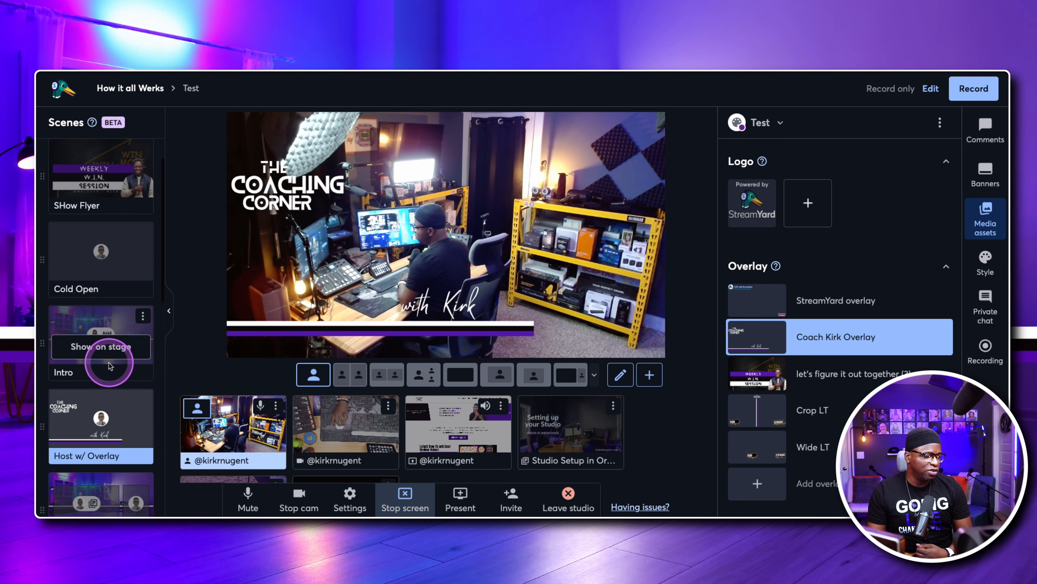
pyautogui.scroll(-5, 109, 366)
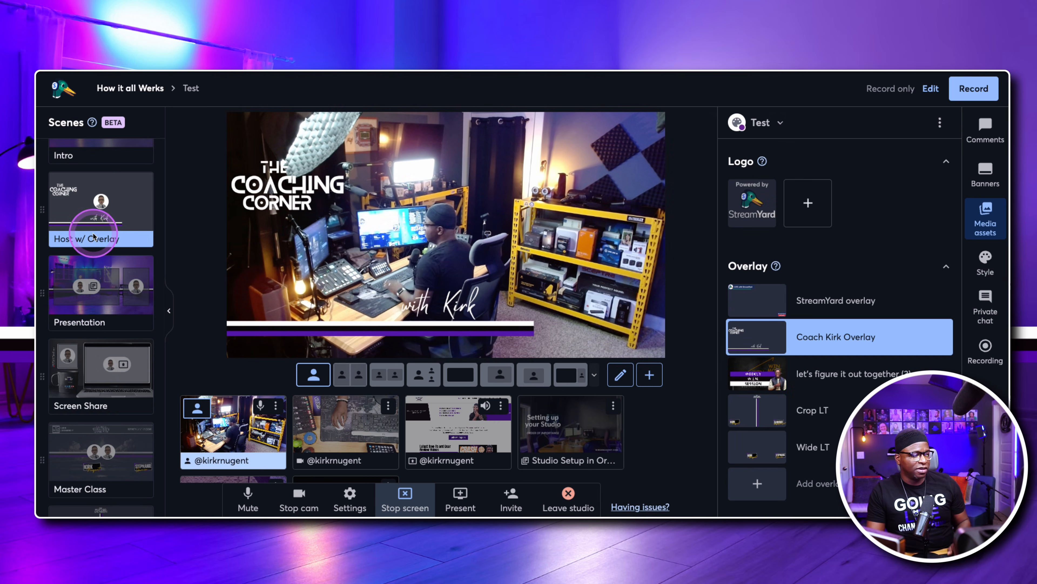
pyautogui.moveTo(95, 312)
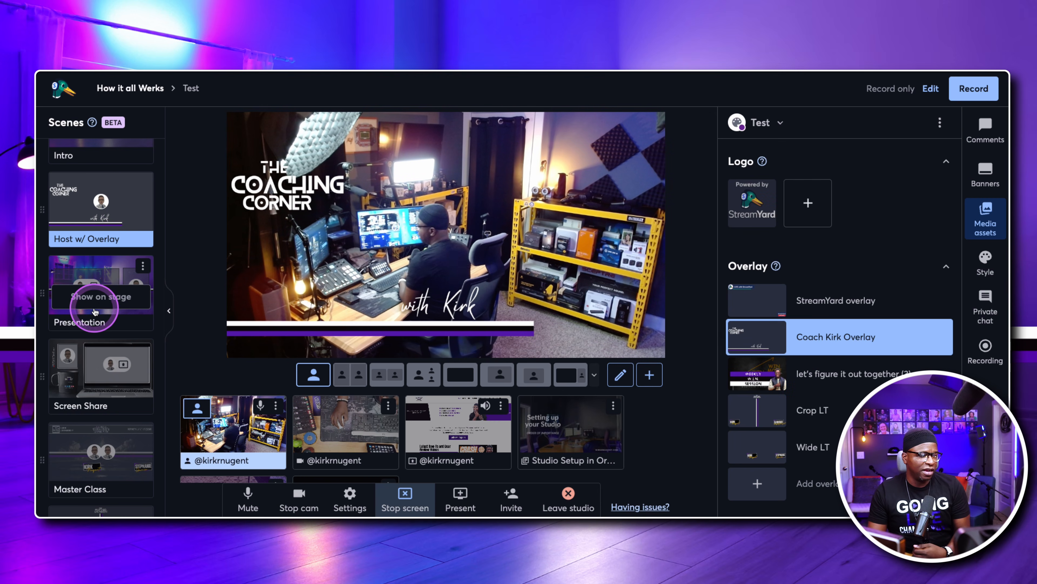
pyautogui.click(100, 298)
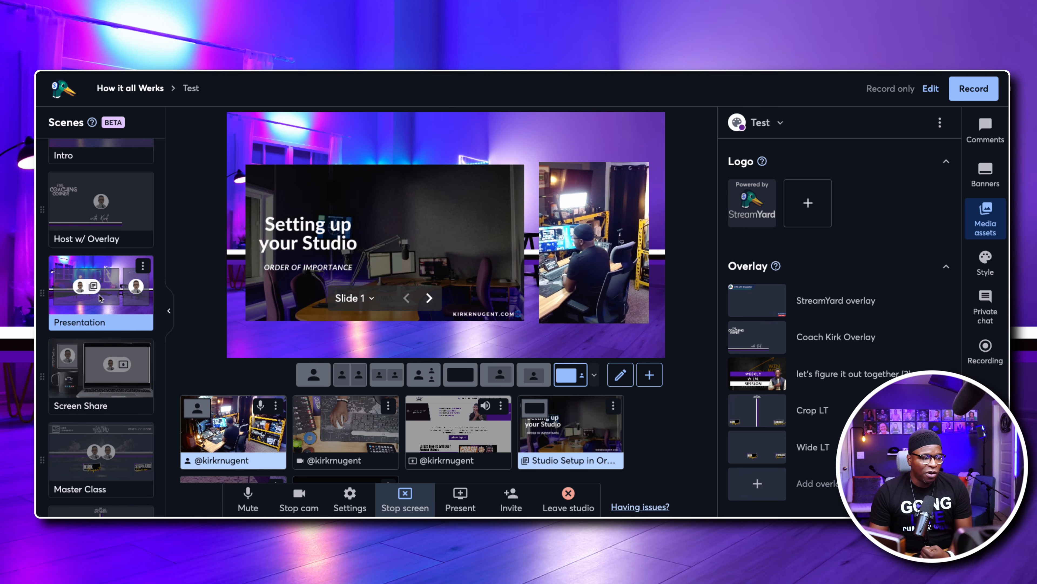
pyautogui.click(430, 299)
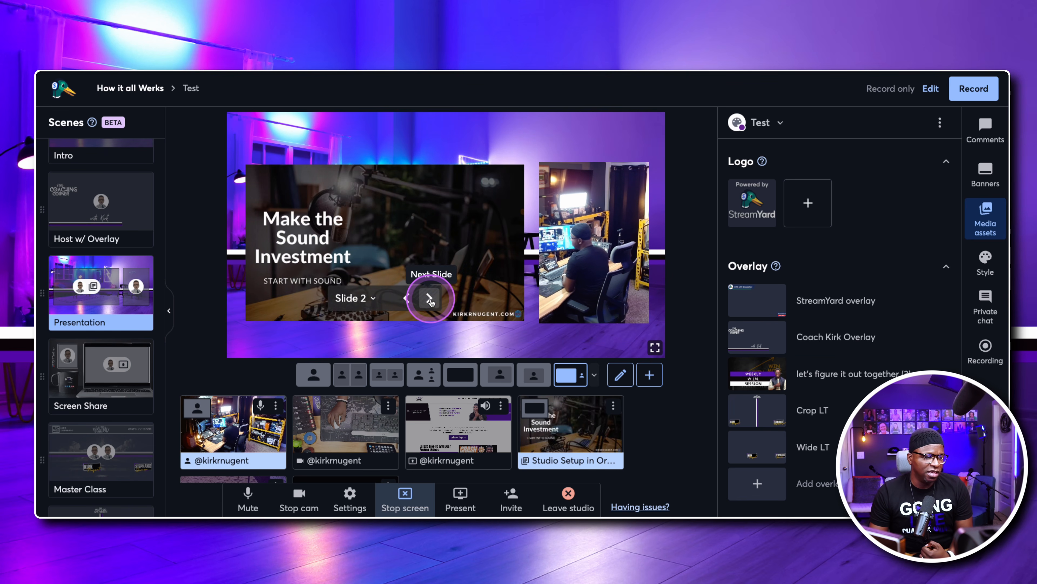
pyautogui.click(407, 299)
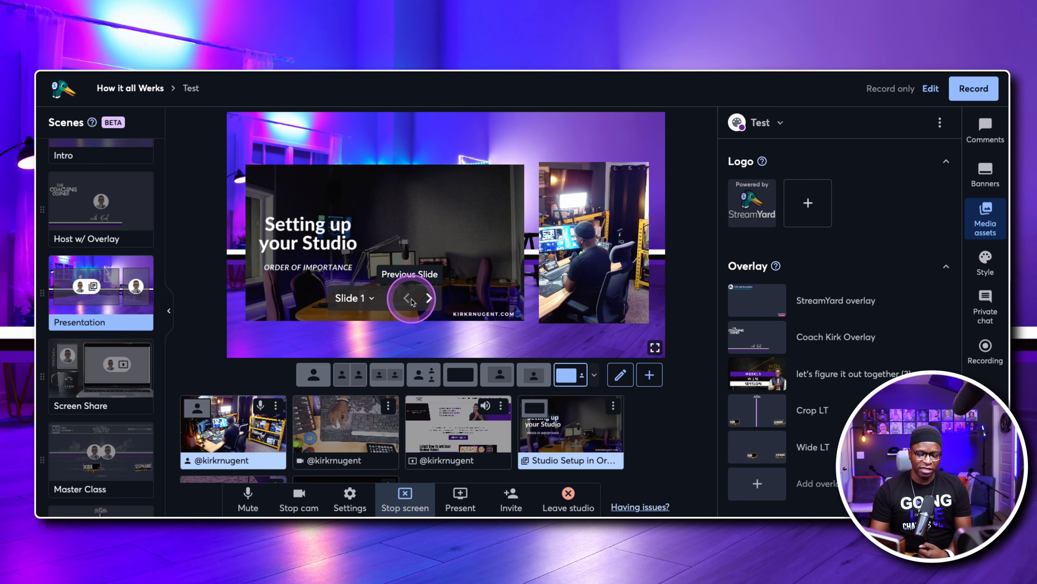
# - Step the Studio Setup slideshow forward to slide 4 and back to slide 1 using the slide hotkeys
pyautogui.press('Right')
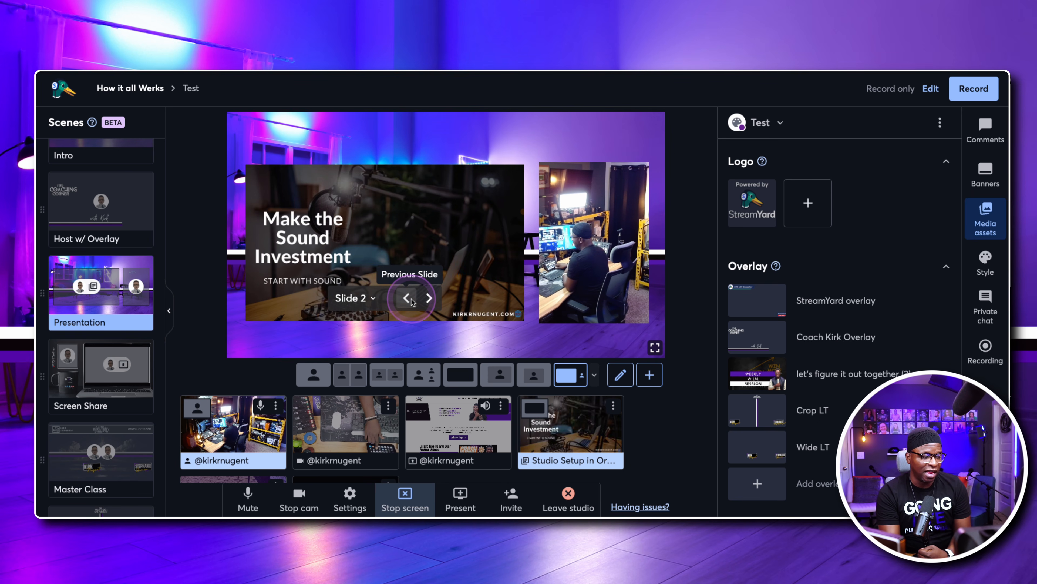
pyautogui.press('Right')
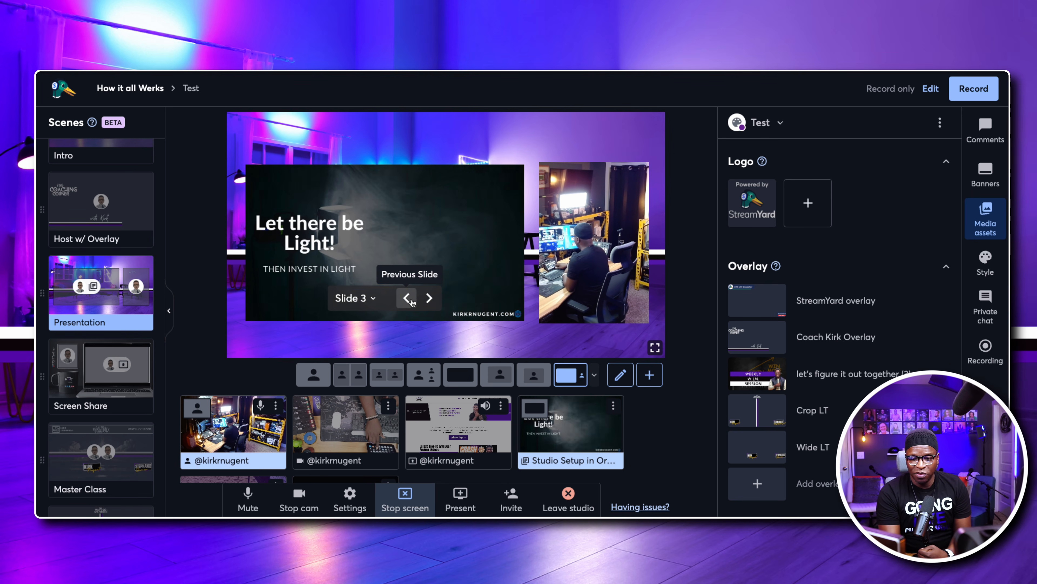
pyautogui.press('Right')
pyautogui.press('Right')
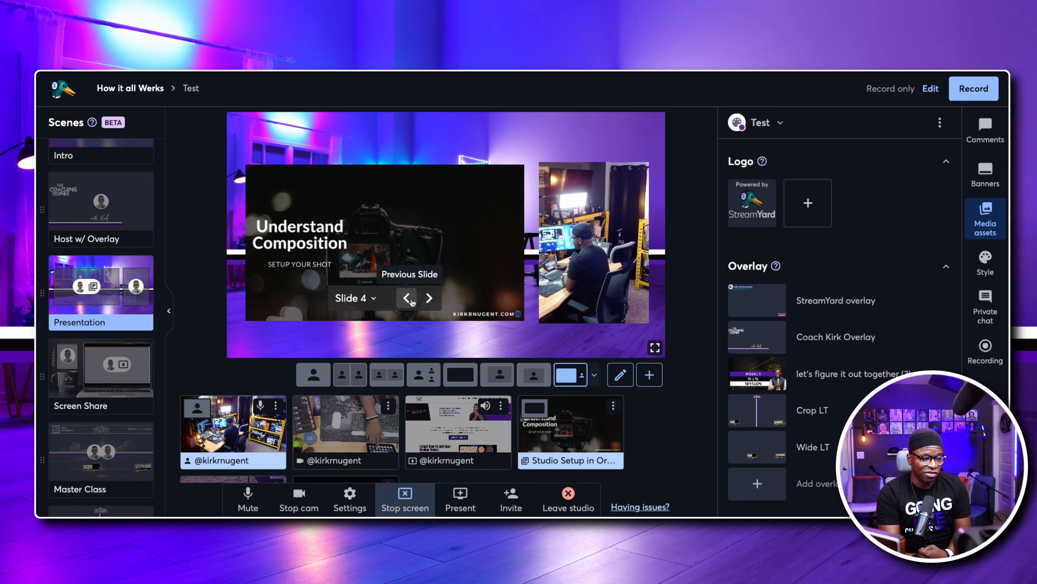
pyautogui.press('Left')
pyautogui.press('Left')
pyautogui.press('Left')
pyautogui.press('Left')
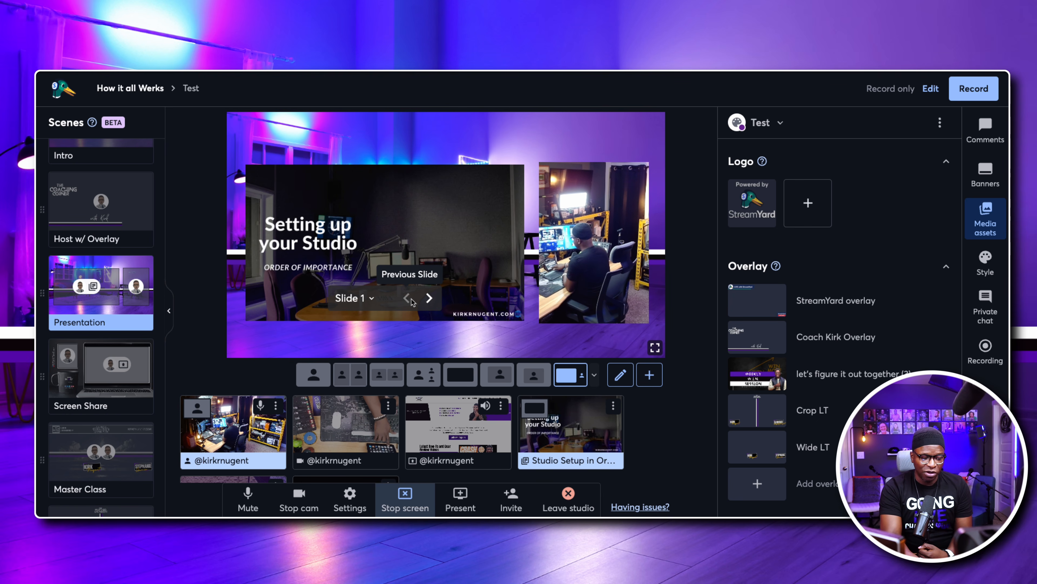
# - Show the Screen Share scene and both Master Class scenes on stage in turn using the scene hotkeys
pyautogui.hotkey('alt', '4')
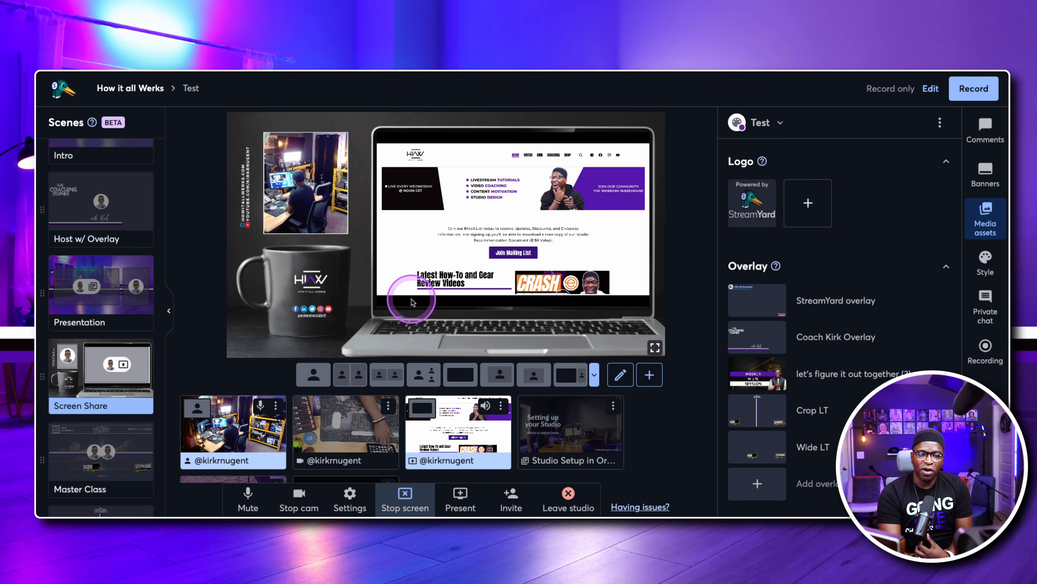
pyautogui.press('5')
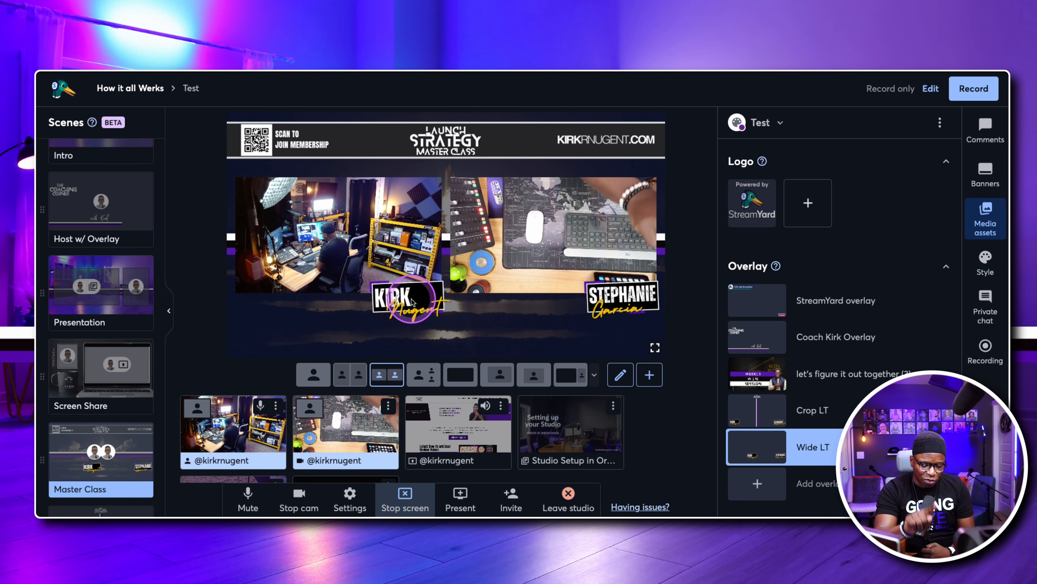
pyautogui.press('6')
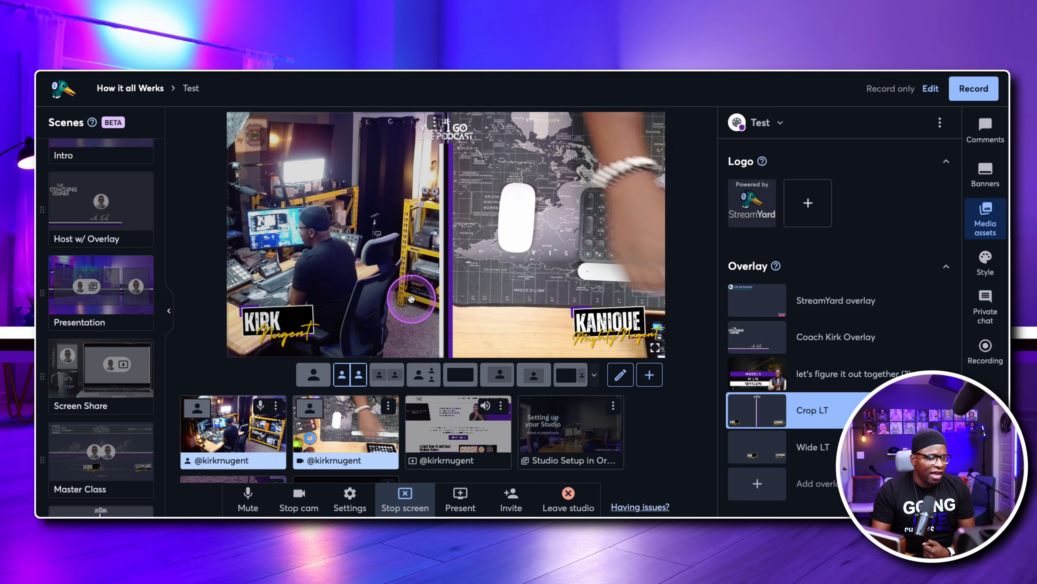
# - Show the Video Playback PiP scene and move on to the Top Down scene using the scene hotkeys
pyautogui.scroll(-1, 136, 295)
pyautogui.scroll(-8, 135, 295)
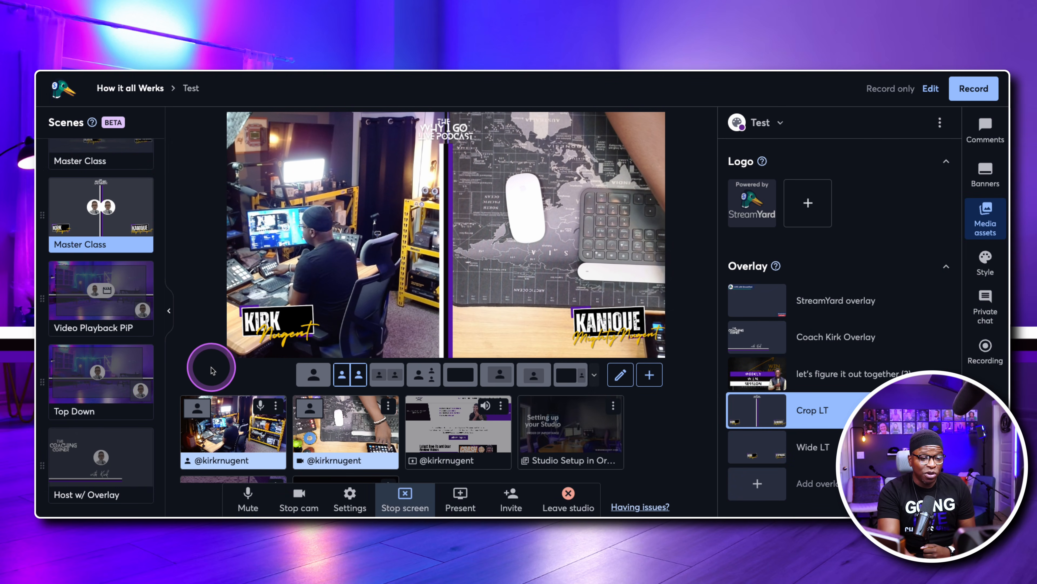
pyautogui.press('Down')
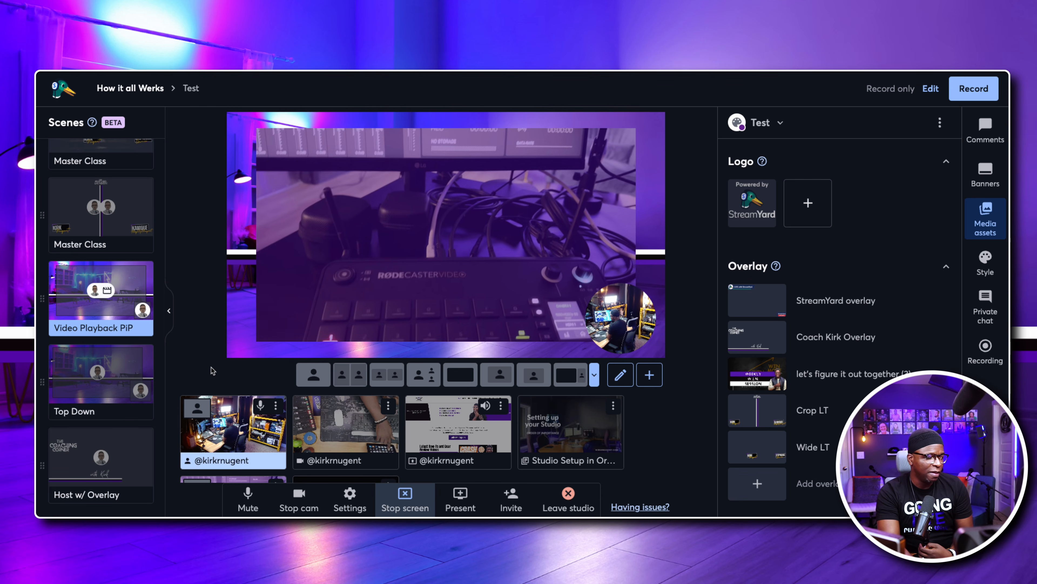
pyautogui.hotkey('shift', 'Down')
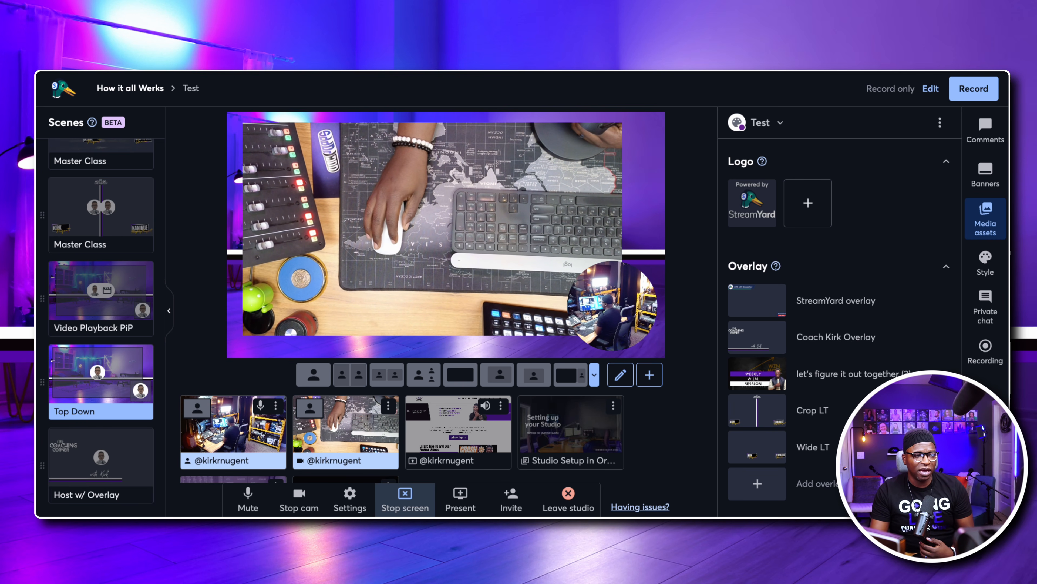
# - Switch to the Stream Deck app and inspect the hotkeys assigned to the Prev Scene and Next Scene keys
pyautogui.click(770, 19)
pyautogui.click(803, 31)
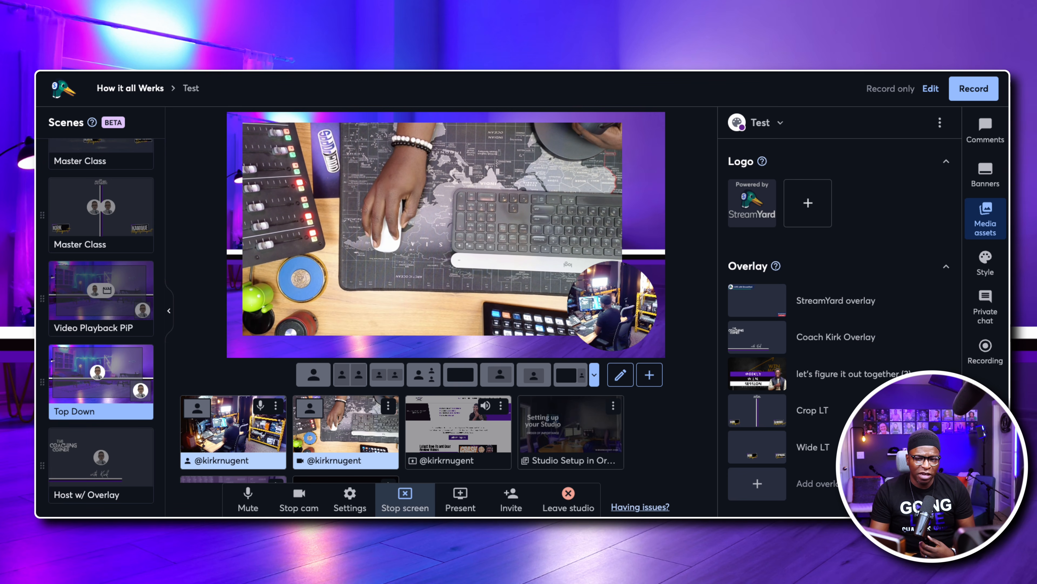
pyautogui.moveTo(827, 77); pyautogui.dragTo(711, 115)
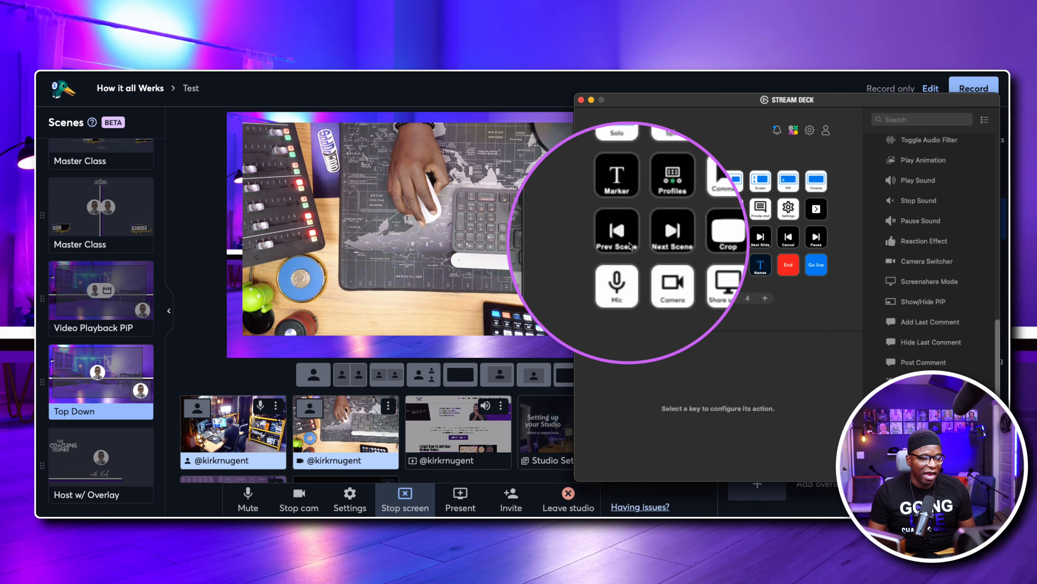
pyautogui.click(649, 239)
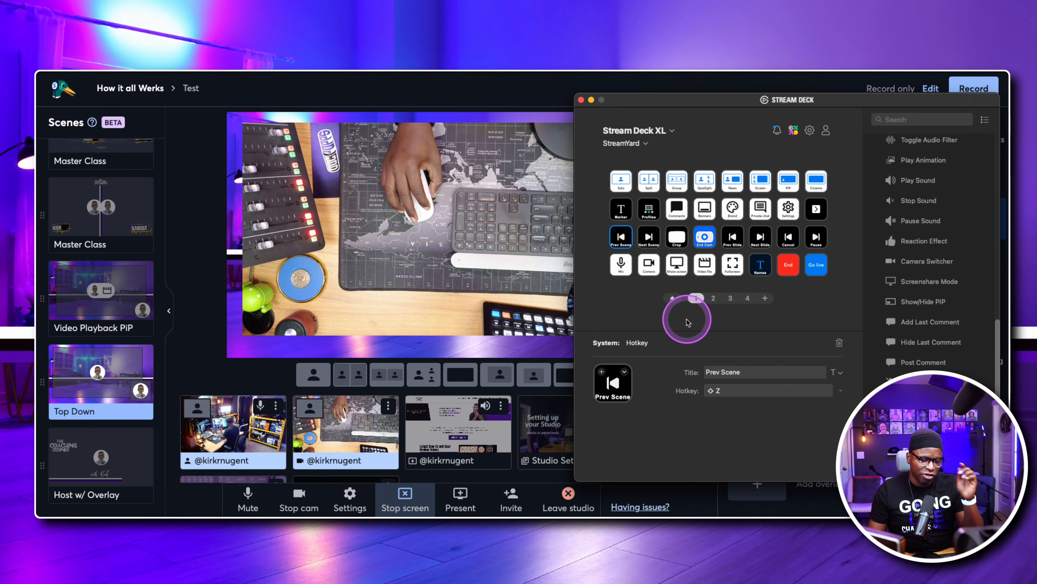
pyautogui.click(645, 237)
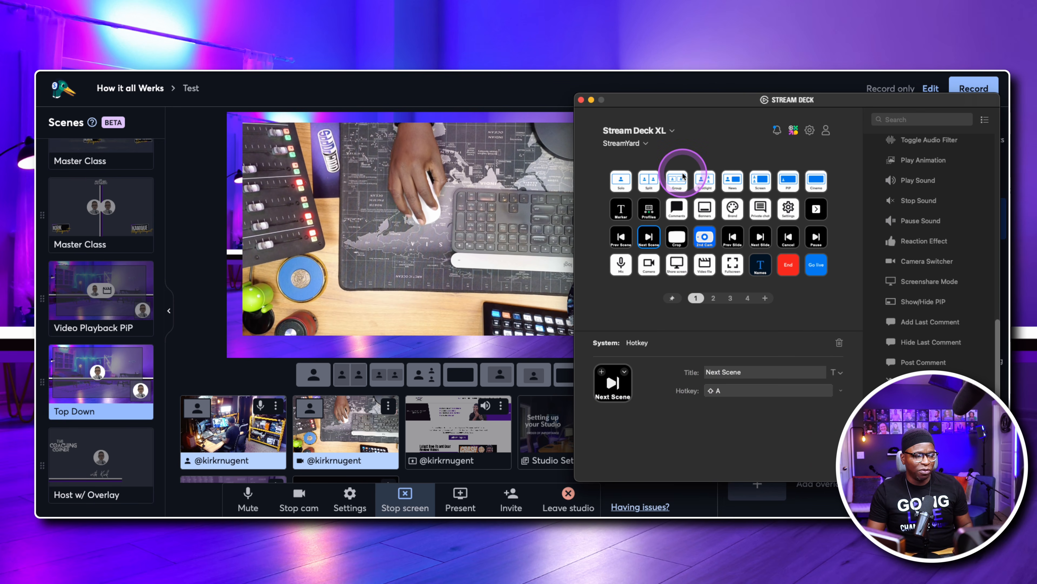
# - Return to the StreamYard studio and open its Hotkeys settings
pyautogui.click(702, 87)
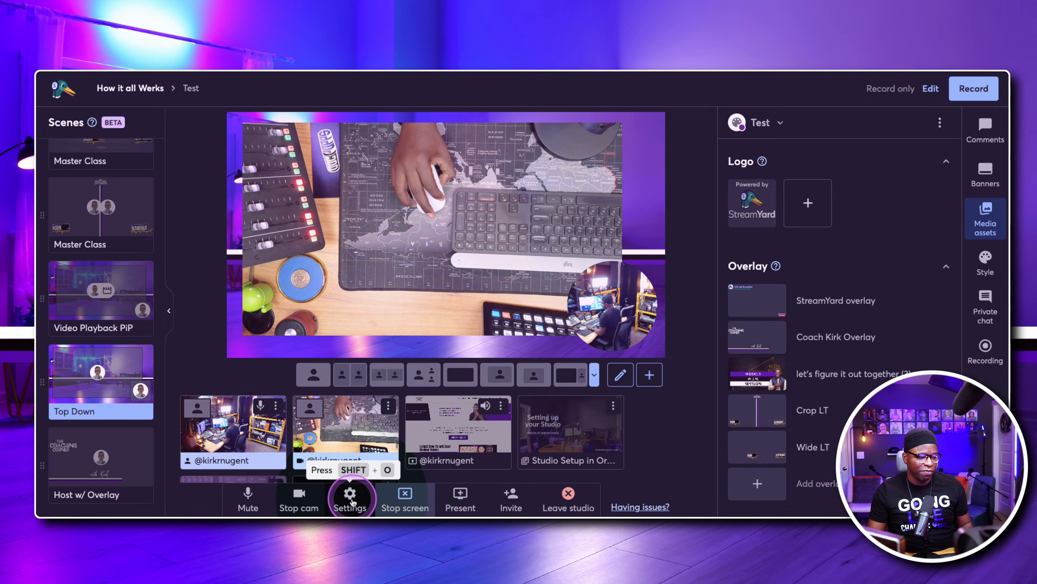
pyautogui.click(351, 500)
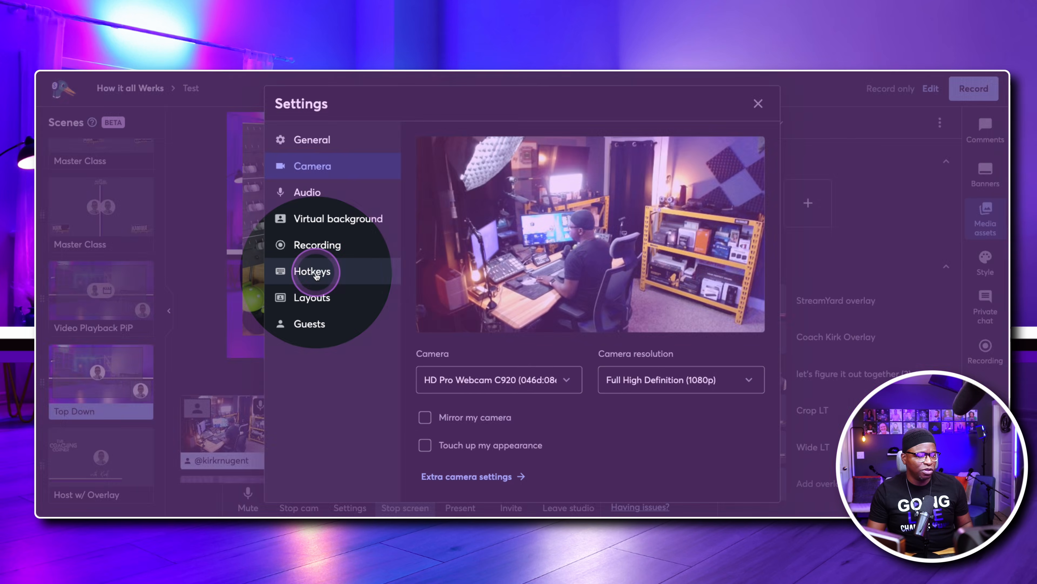
pyautogui.click(315, 273)
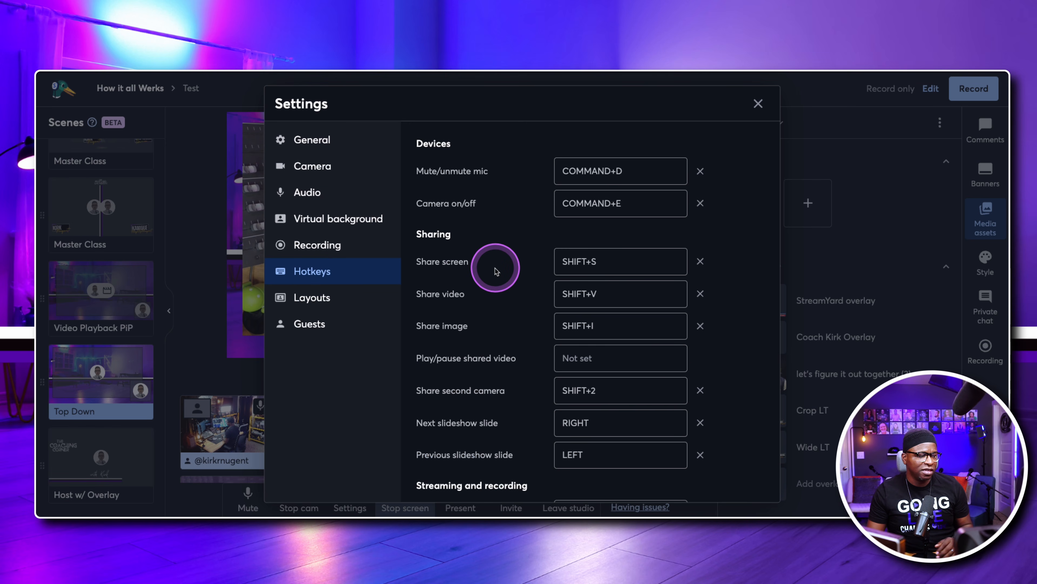
# - Review the hotkey list down to the Next scene and Previous scene entries, and close the settings
pyautogui.scroll(-4, 494, 267)
pyautogui.scroll(-5, 495, 264)
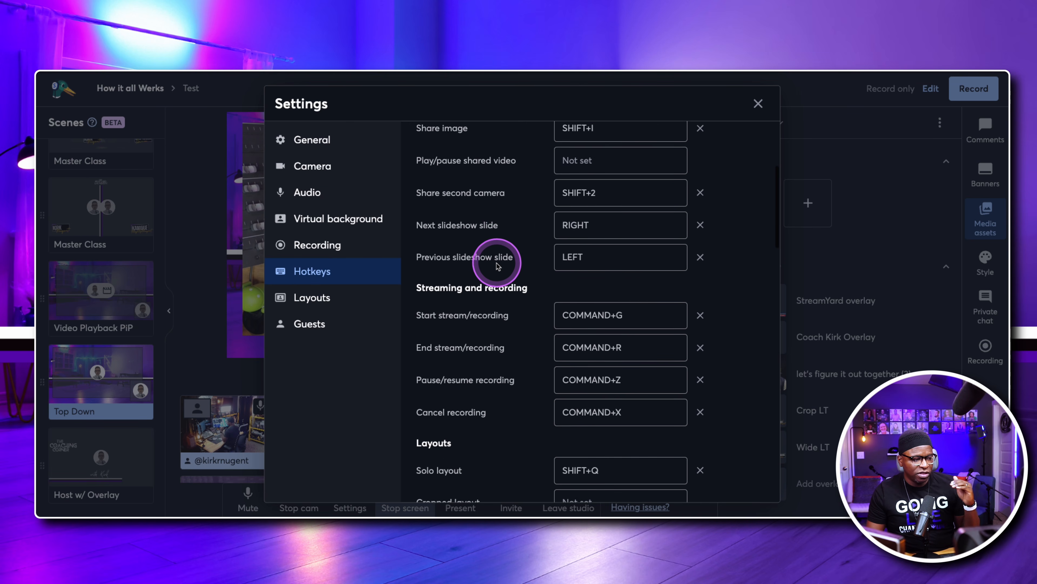
pyautogui.scroll(-2, 486, 254)
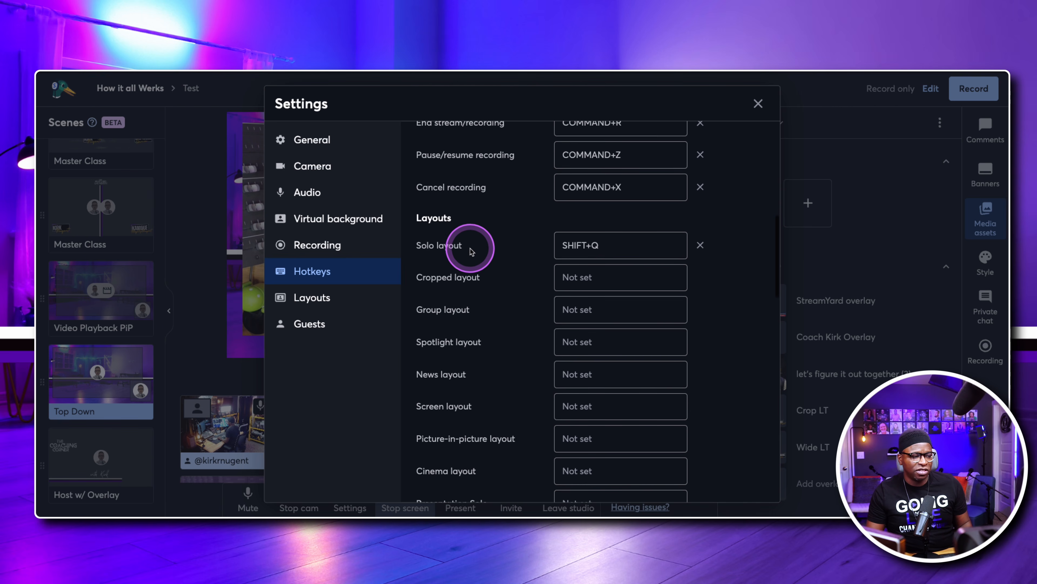
pyautogui.scroll(-6, 466, 234)
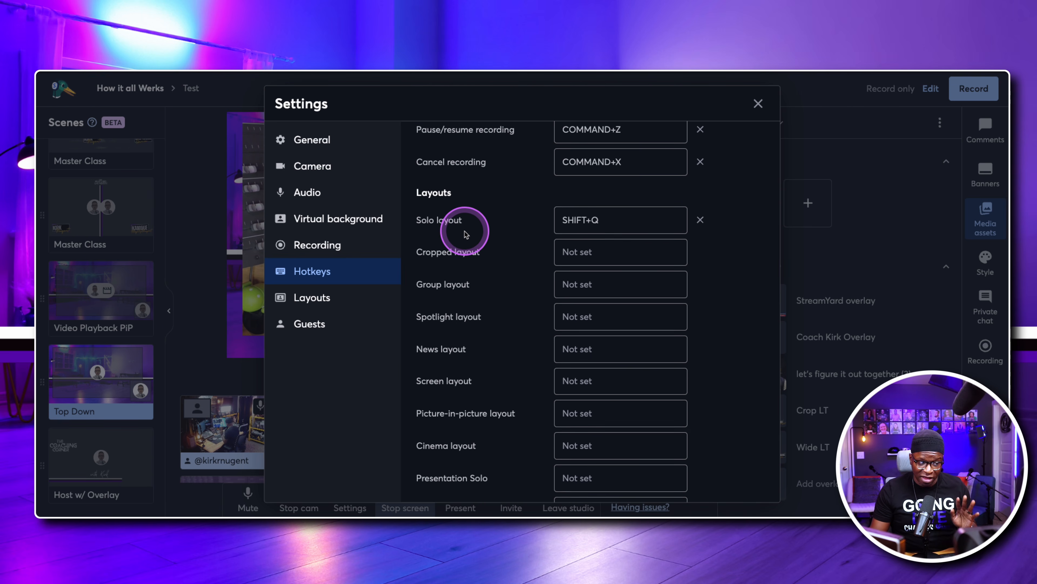
pyautogui.scroll(-8, 469, 235)
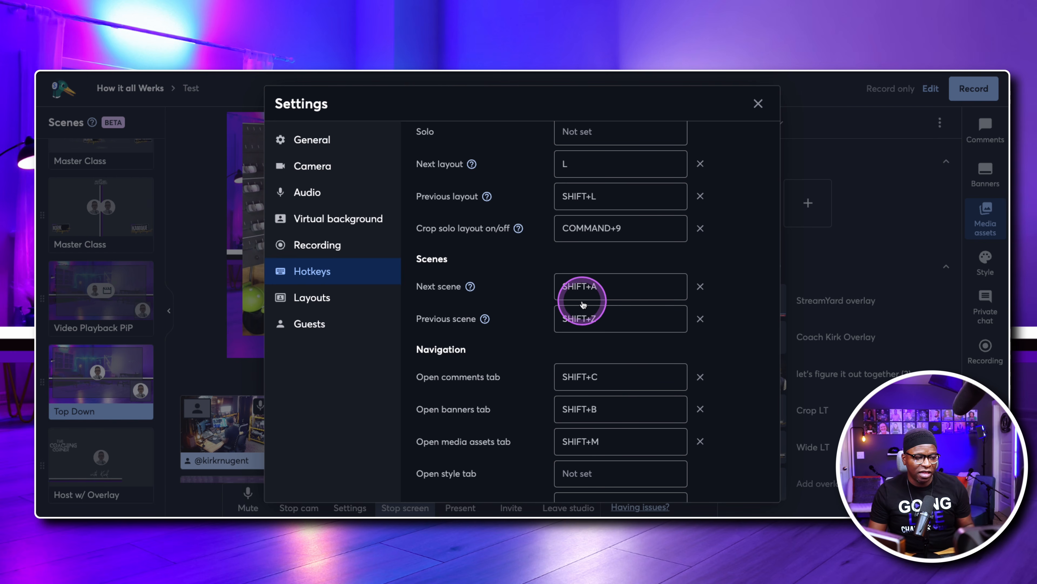
pyautogui.click(758, 104)
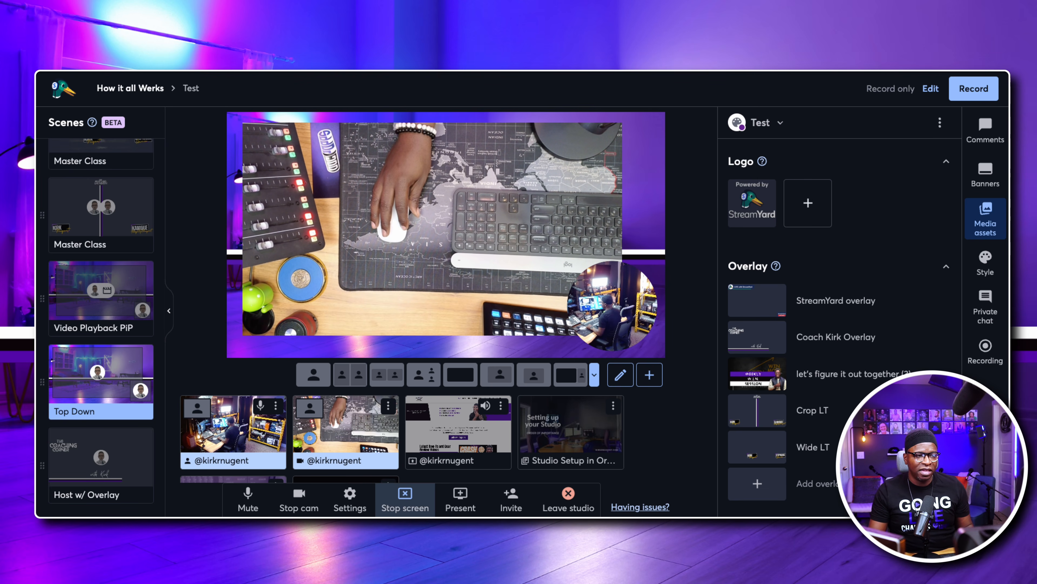
# - Switch to the Stream Deck app and reposition its window so the Next Scene key's settings and the full action list are visible
pyautogui.click(770, 73)
pyautogui.click(771, 72)
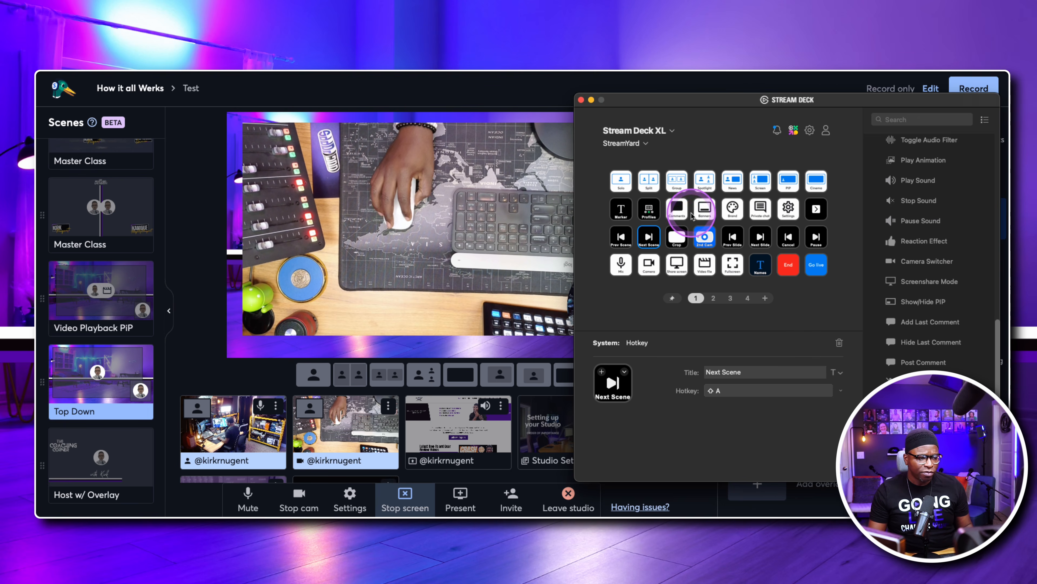
pyautogui.press('F1')
pyautogui.press('F1')
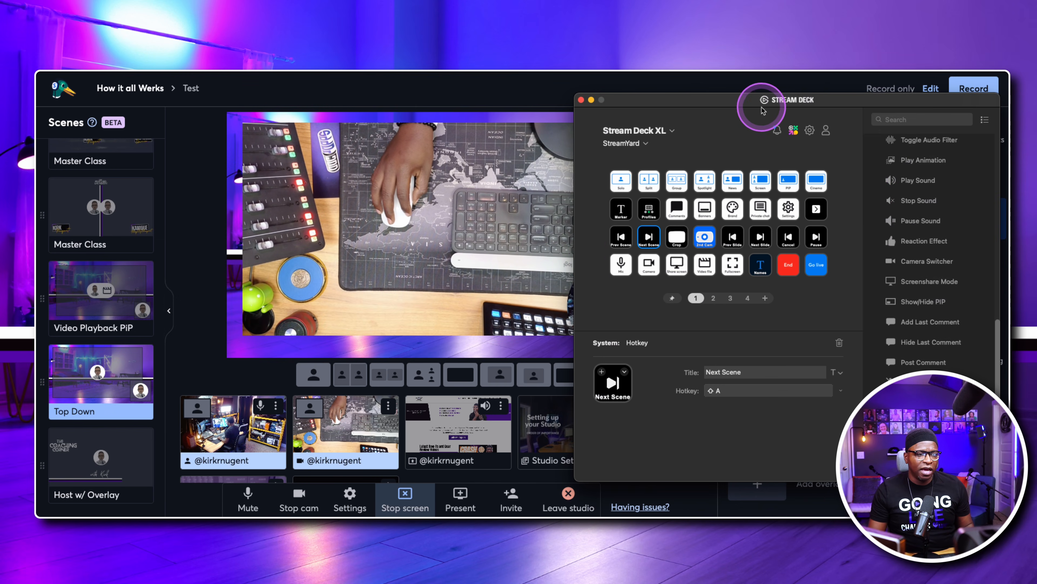
pyautogui.moveTo(766, 108); pyautogui.dragTo(655, 105)
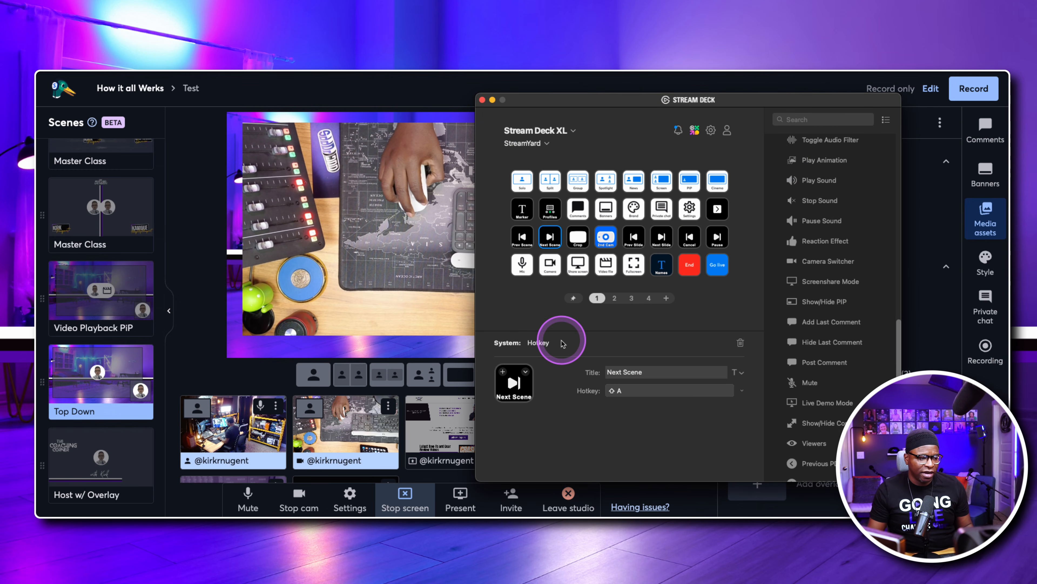
pyautogui.press('F1')
pyautogui.press('F1')
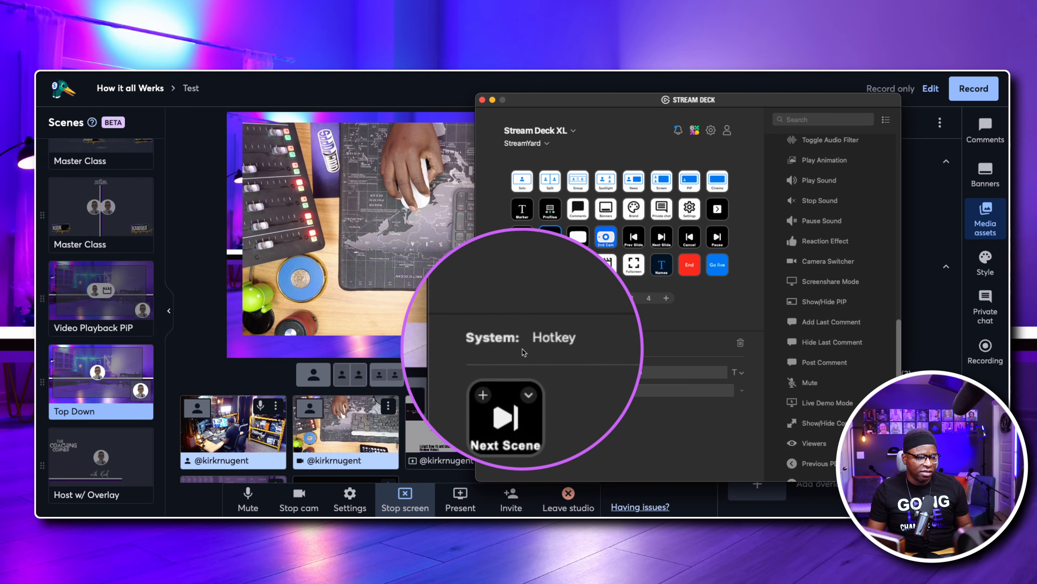
# - Collapse the Ecamm Live actions and expand the System category to show the Hotkey action
pyautogui.scroll(6, 848, 223)
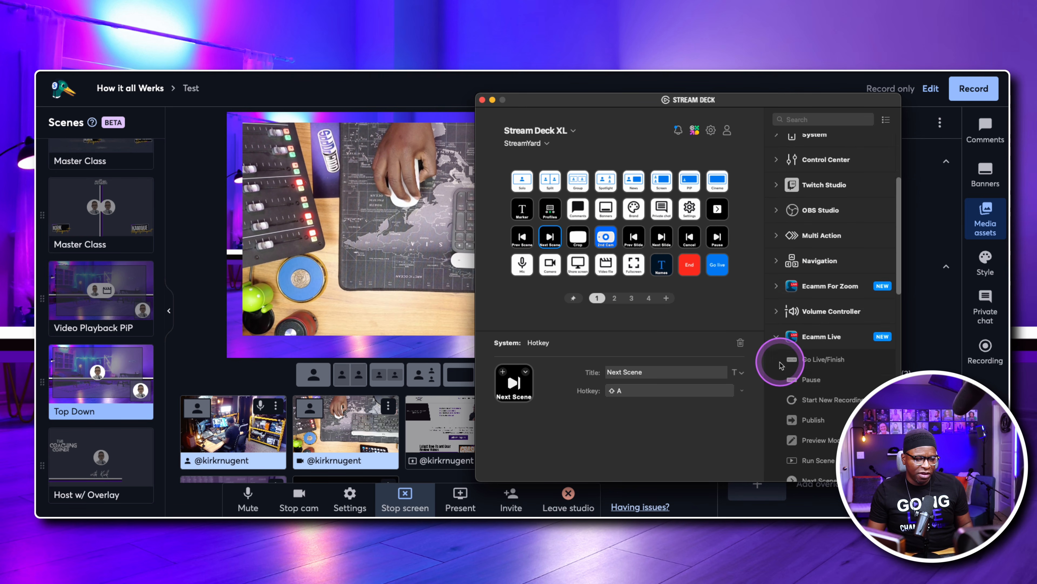
pyautogui.click(776, 304)
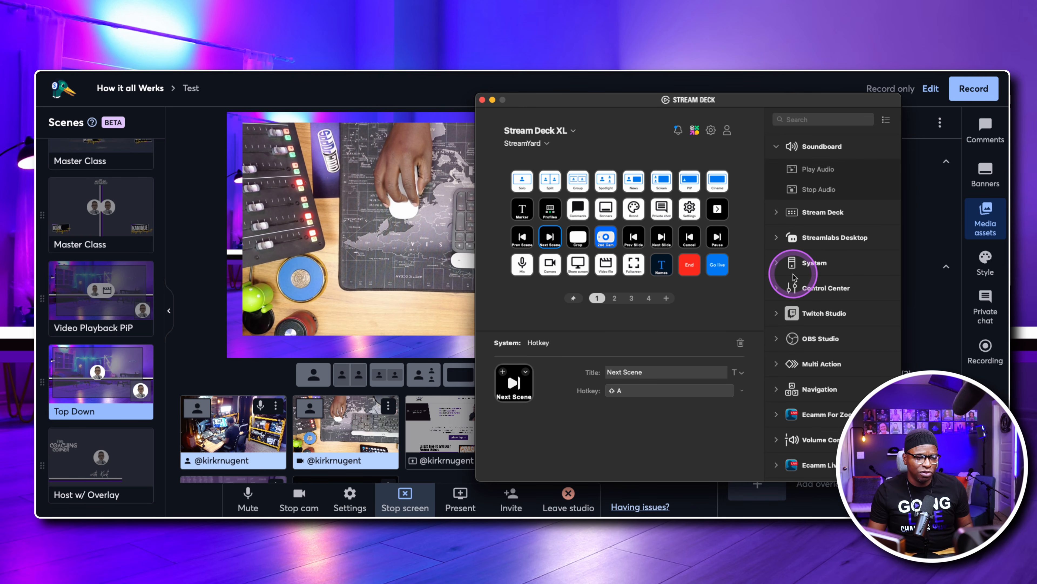
pyautogui.press('F1')
pyautogui.press('F1')
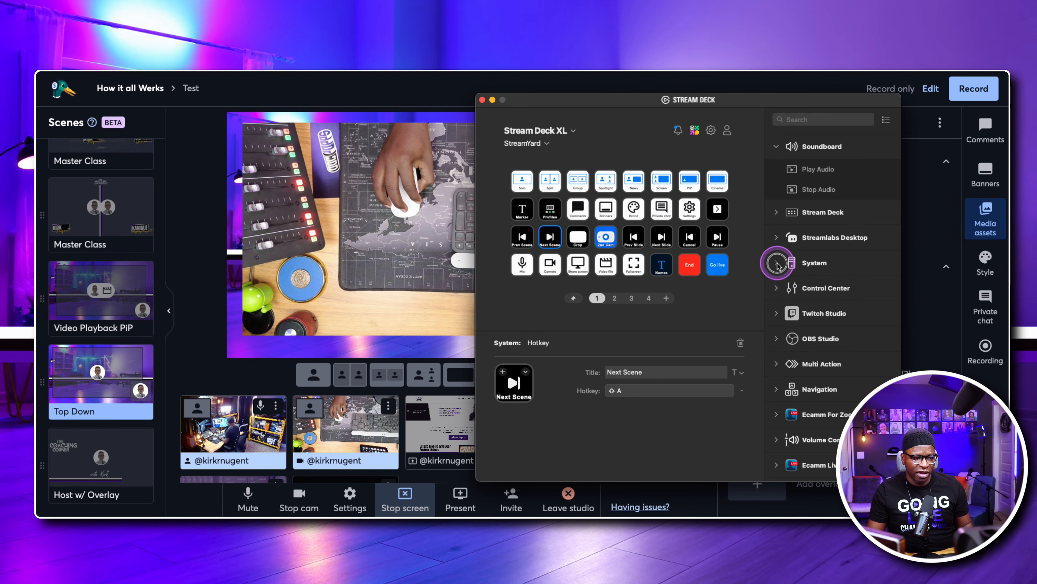
pyautogui.click(777, 264)
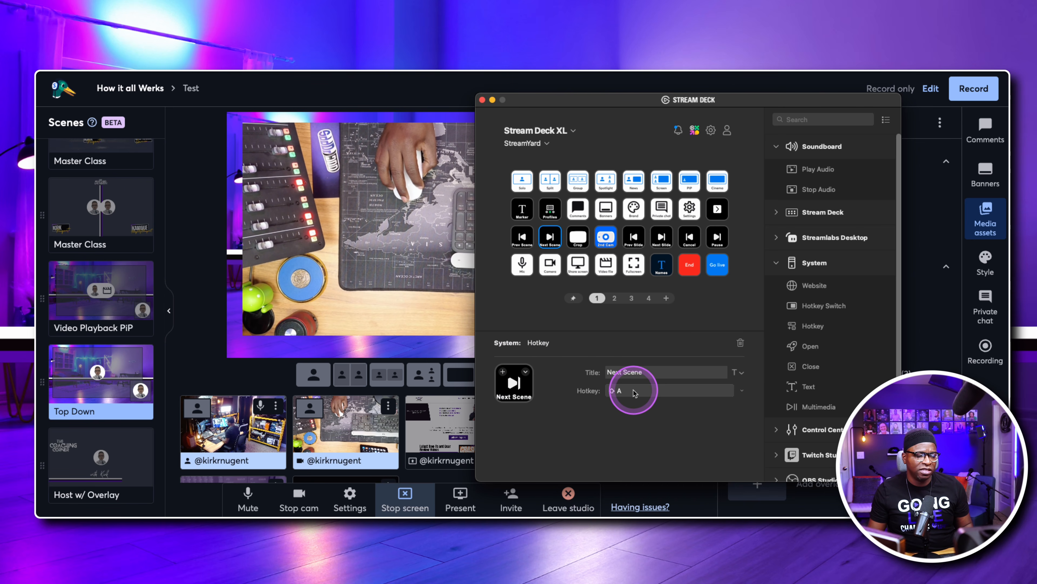
# - Try recording a shortcut for the Next Scene key's hotkey
pyautogui.click(635, 392)
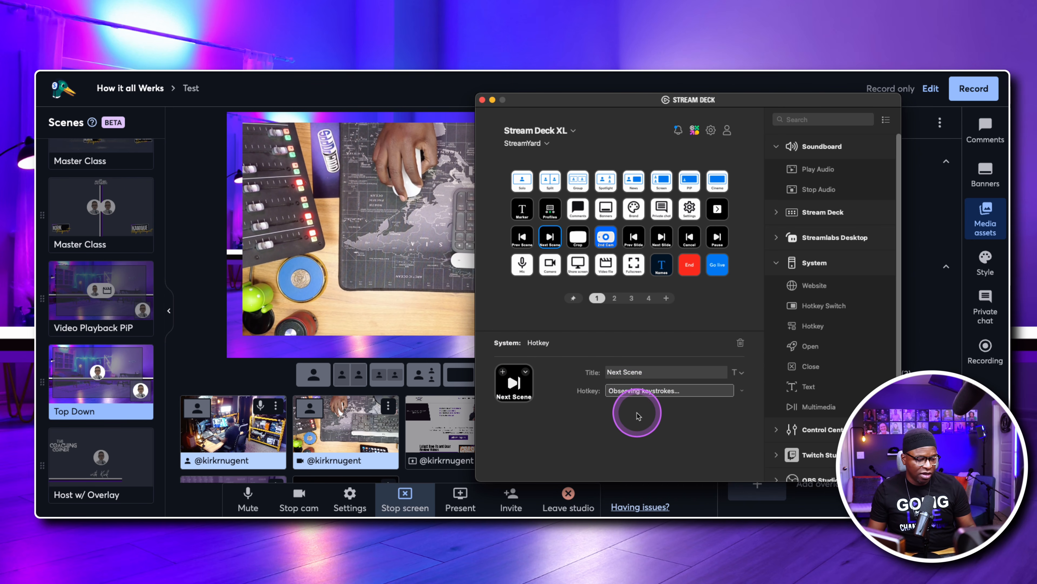
pyautogui.press('Escape')
pyautogui.click(627, 392)
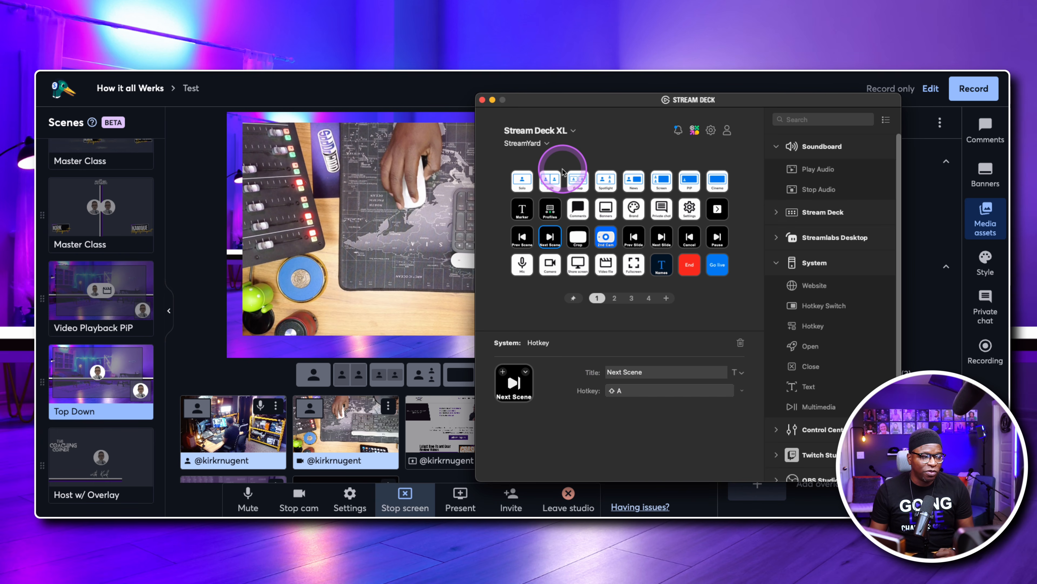
# - Close the Stream Deck window and advance to the Host w/ Overlay scene in the StreamYard studio
pyautogui.click(483, 100)
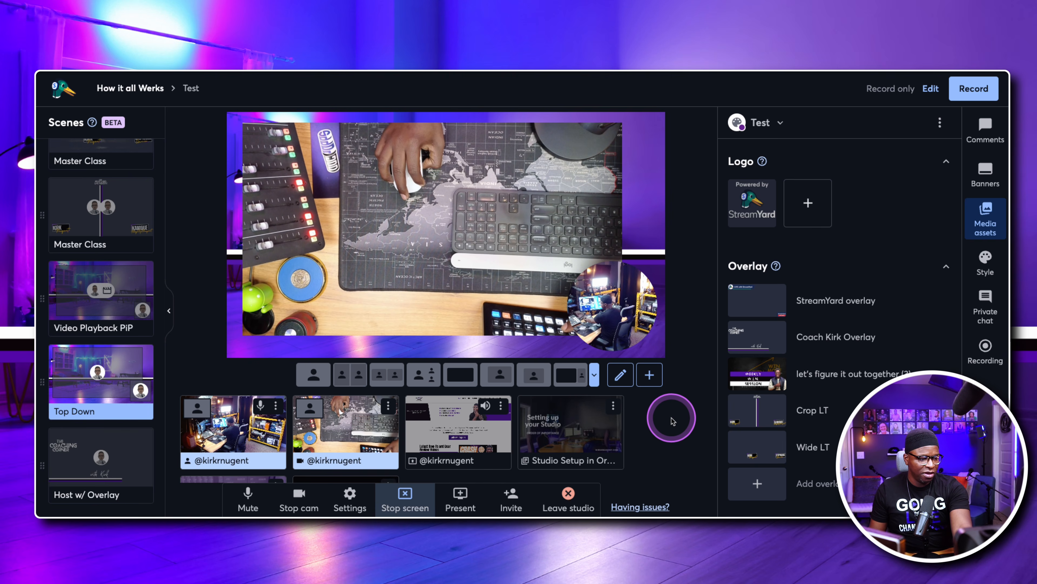
pyautogui.press('Down')
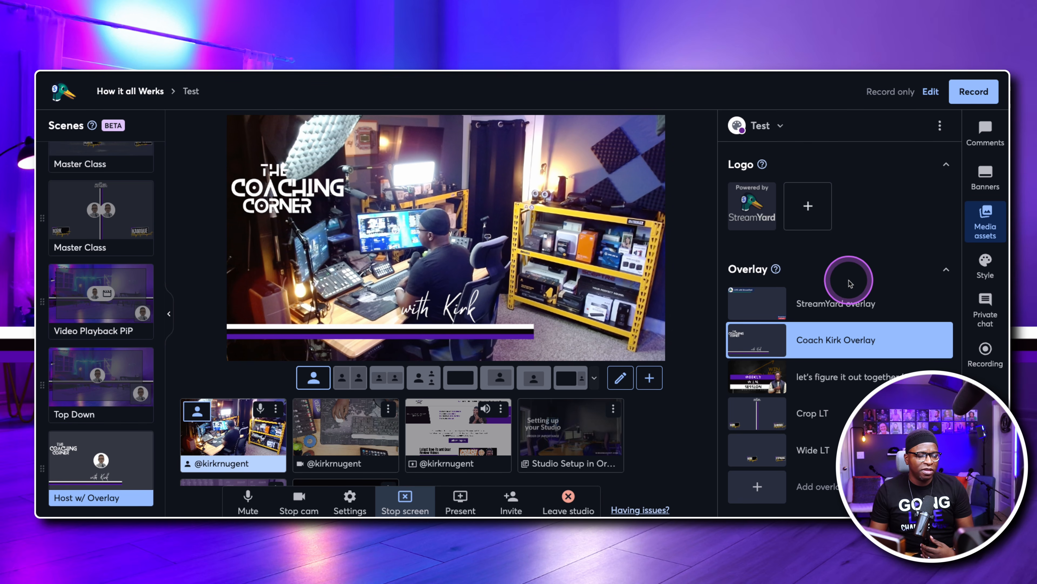
# - Remove the current outro video from the video clips and set _intro (1) as the outro video
pyautogui.scroll(-5, 853, 278)
pyautogui.scroll(-1, 851, 284)
pyautogui.moveTo(914, 340)
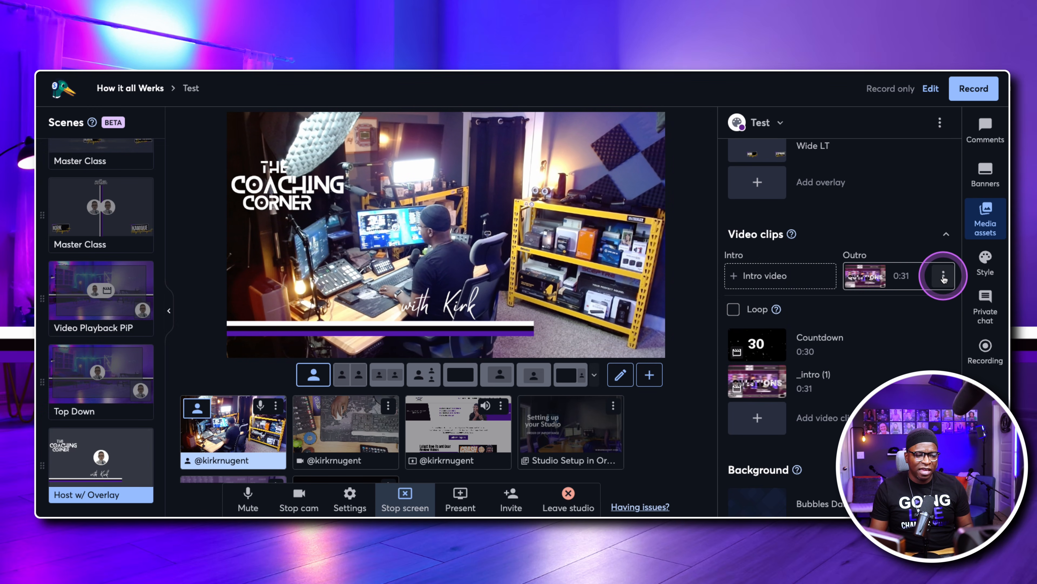
pyautogui.click(943, 278)
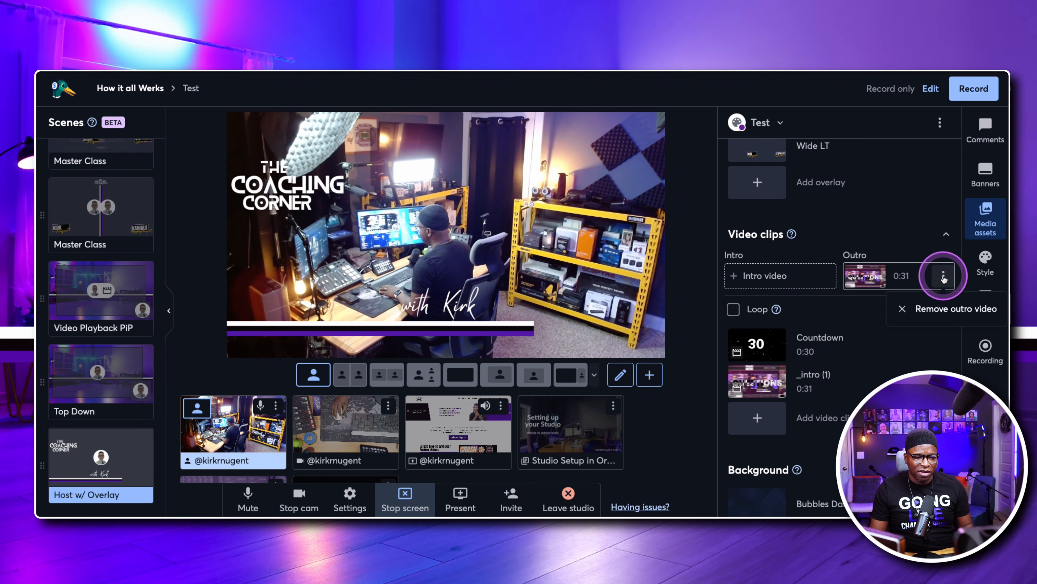
pyautogui.click(939, 307)
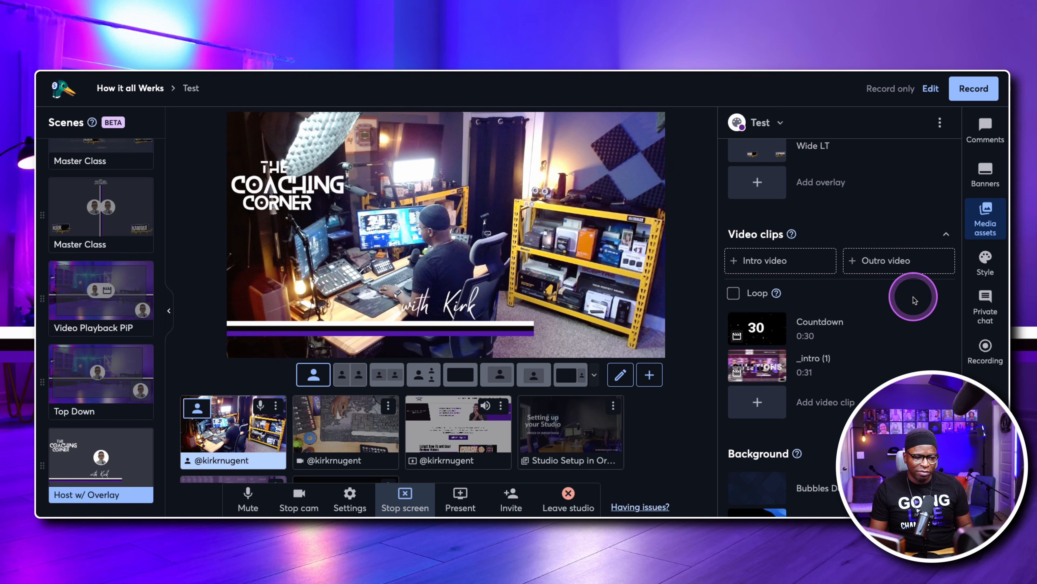
pyautogui.click(883, 261)
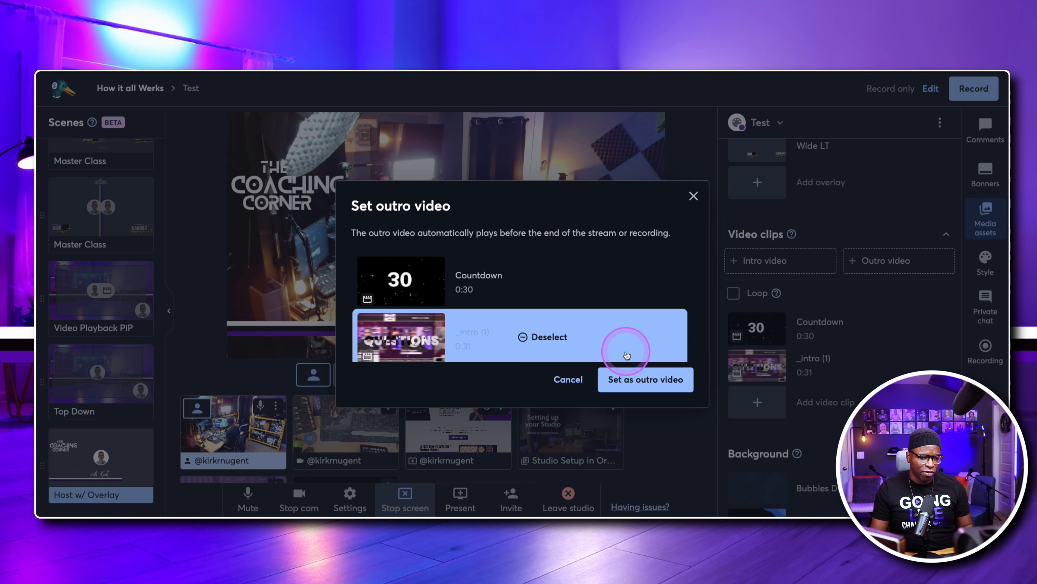
pyautogui.click(626, 379)
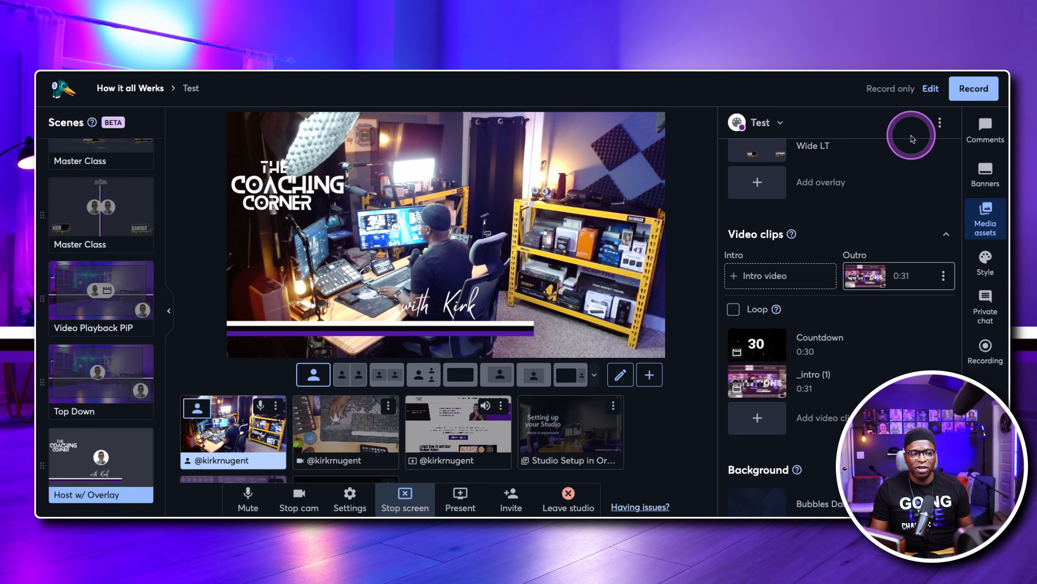